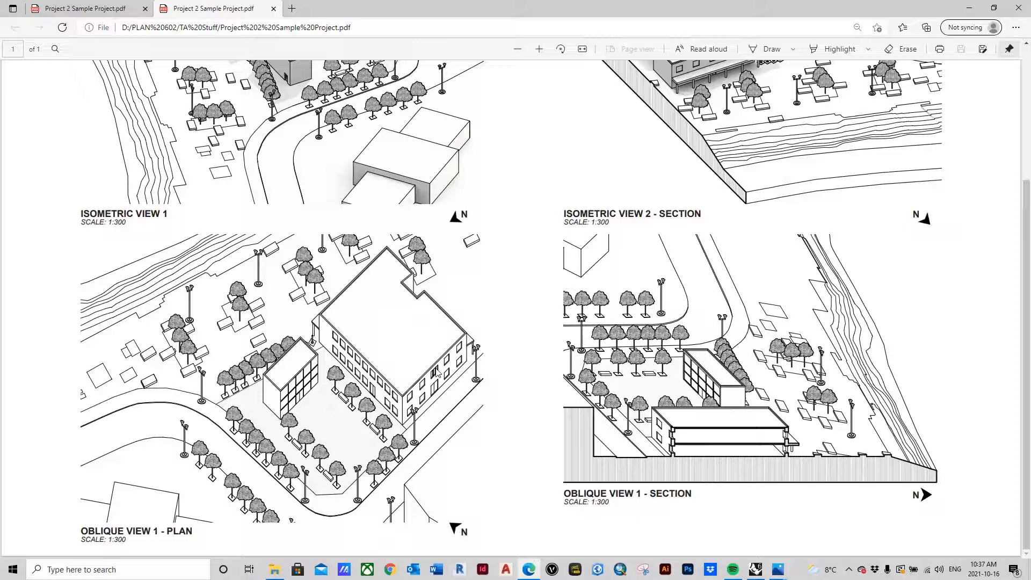
# - Switch to the Rhinoceros model and look over the complete site in the Top and Parallel viewports
pyautogui.click(756, 570)
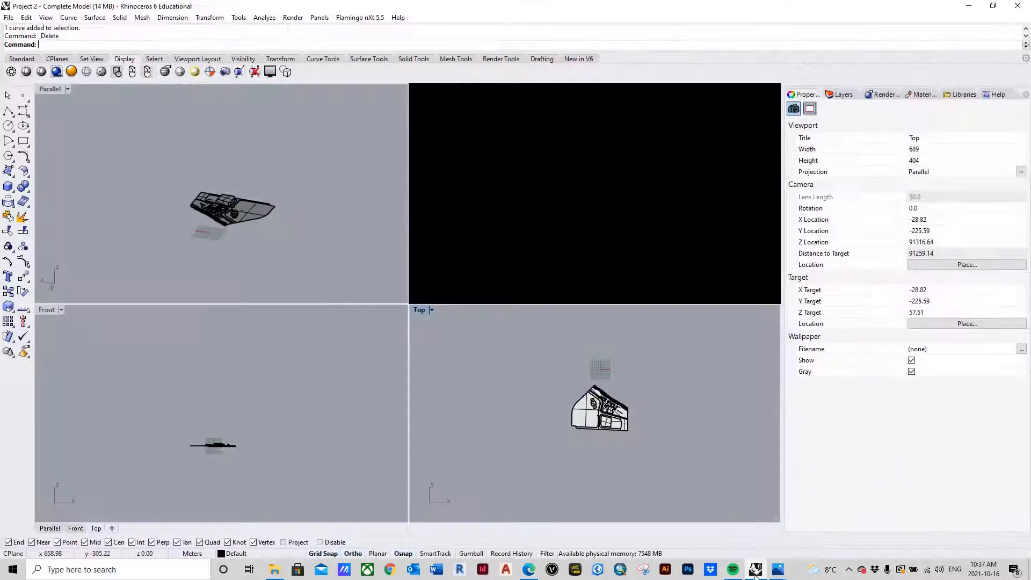
pyautogui.scroll(2, 640, 425)
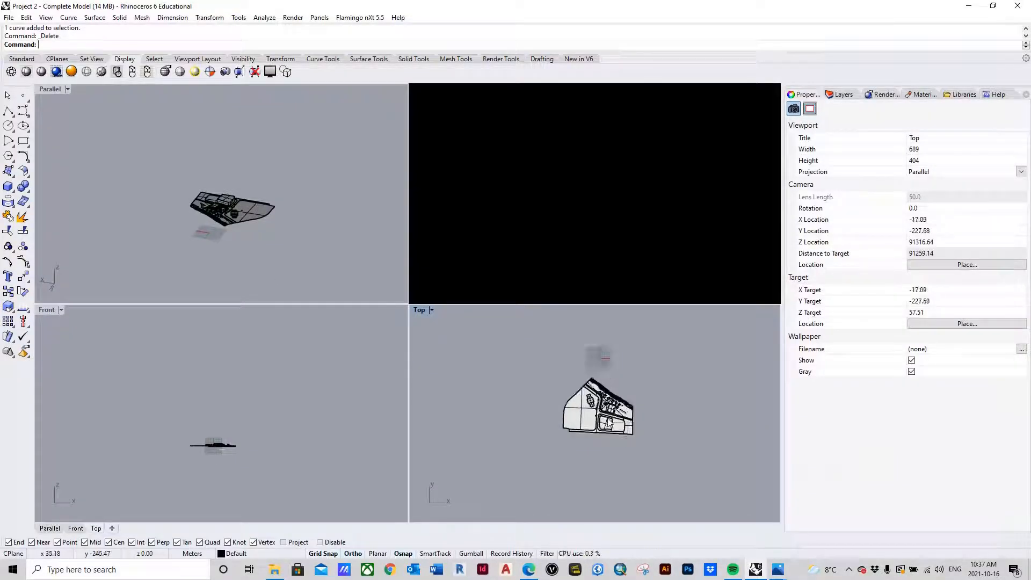
pyautogui.scroll(2, 636, 415)
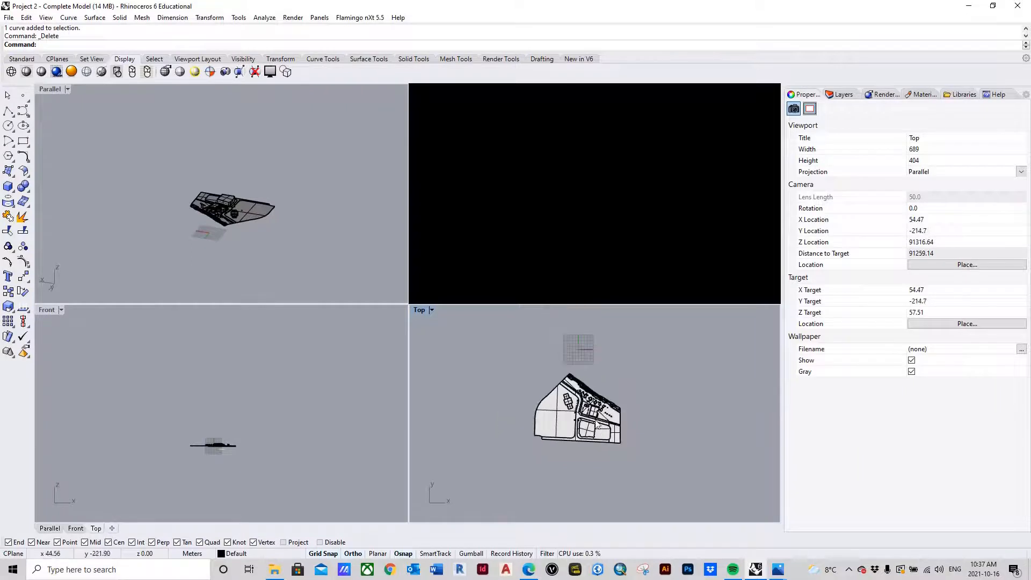
pyautogui.moveTo(577, 408); pyautogui.dragTo(551, 404, button='right')
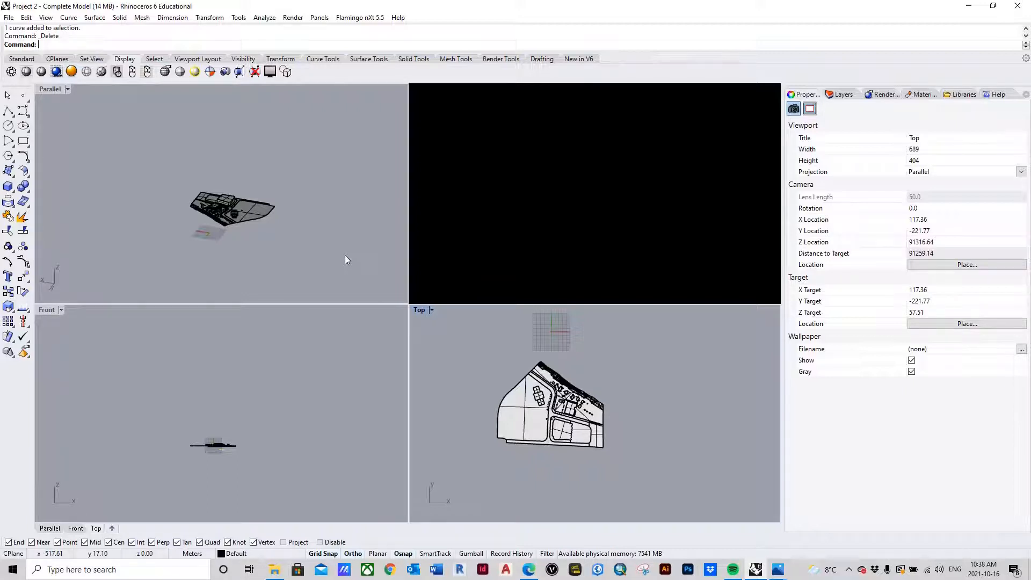
pyautogui.scroll(5, 228, 197)
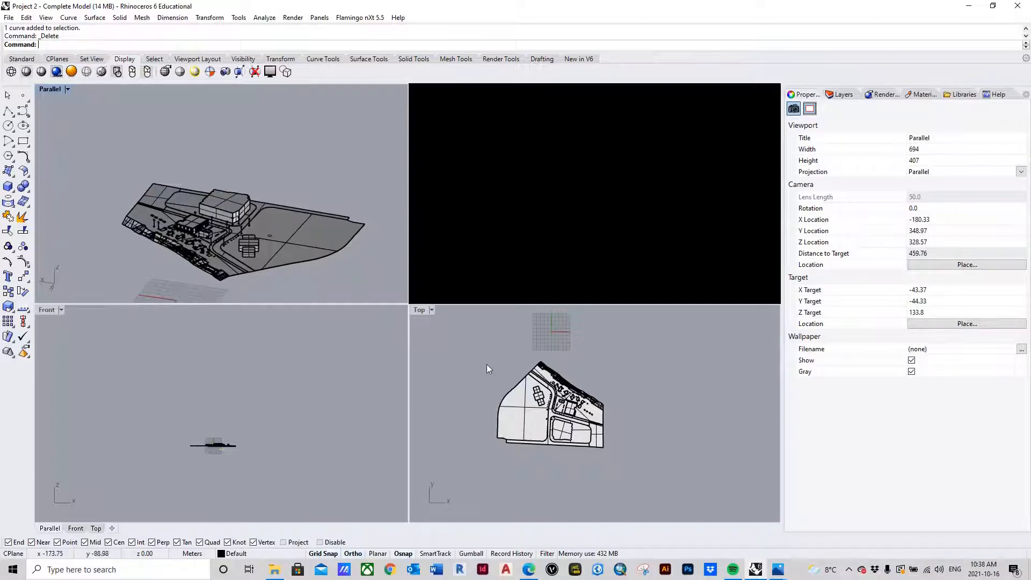
pyautogui.click(478, 345)
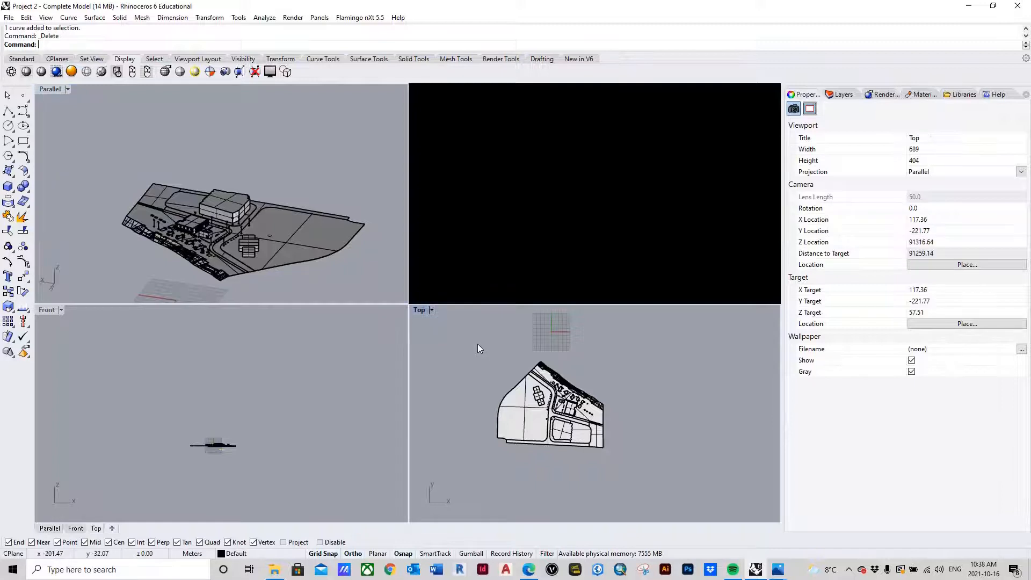
# - Copy the entire site model straight up in plan, about 345 m from the original
pyautogui.moveTo(494, 367); pyautogui.dragTo(626, 463)
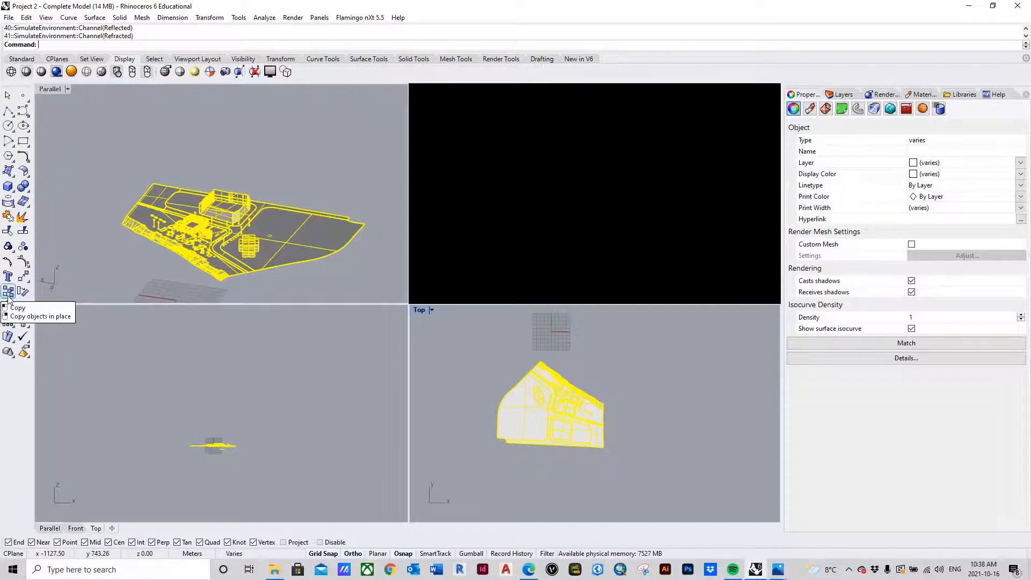
pyautogui.press('Escape')
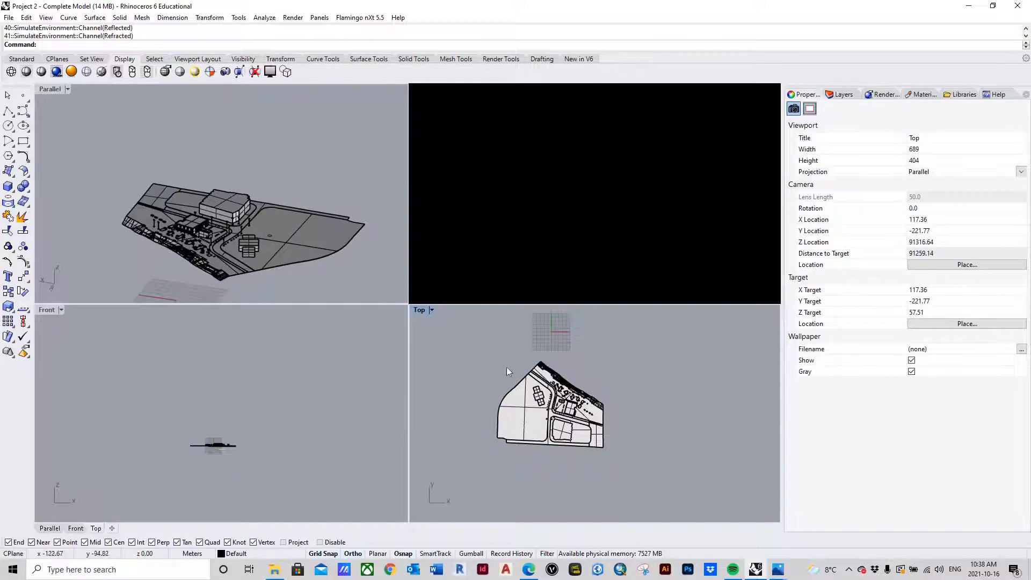
pyautogui.moveTo(475, 338); pyautogui.dragTo(624, 465)
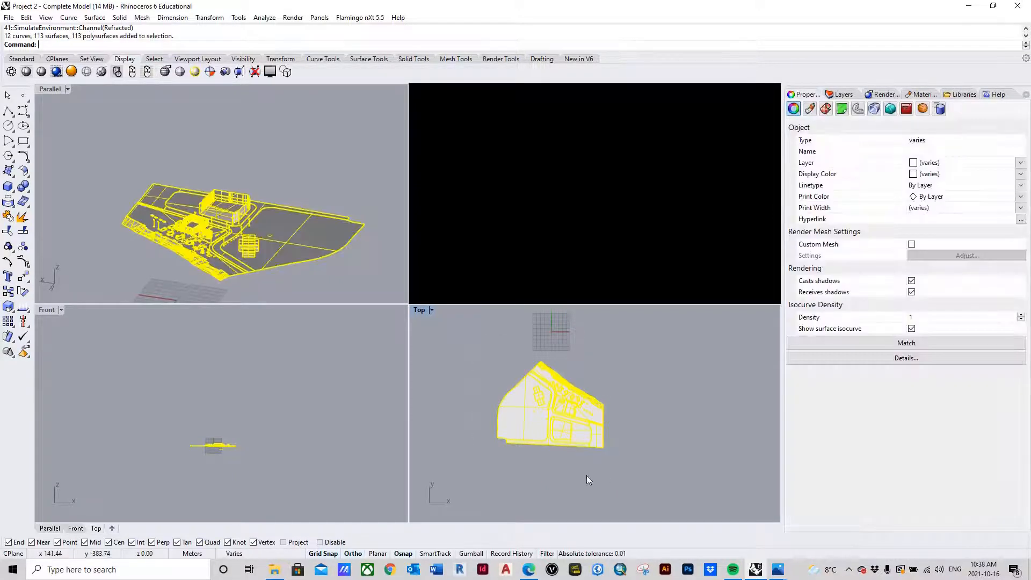
pyautogui.click(8, 293)
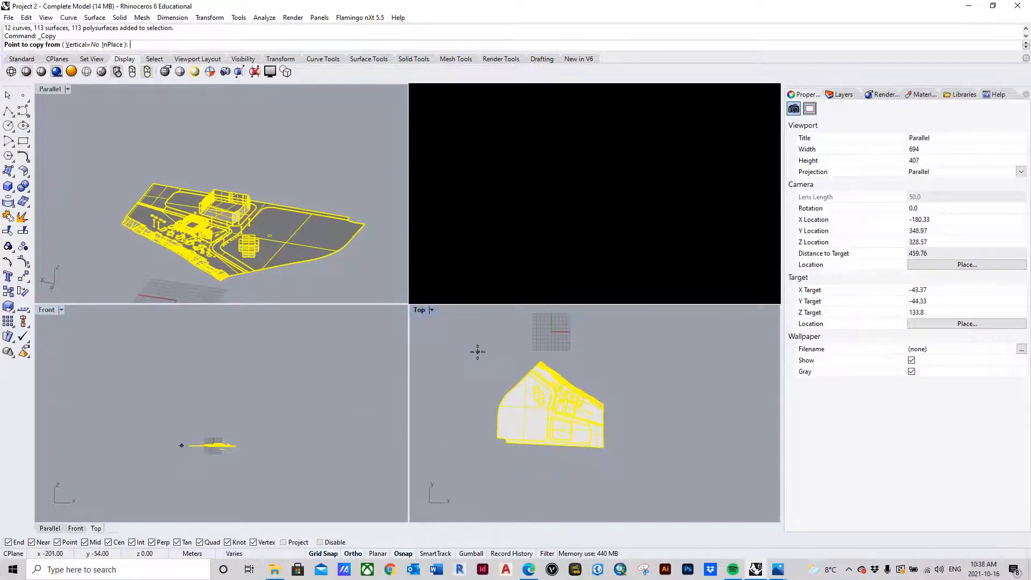
pyautogui.click(550, 437)
pyautogui.scroll(-2, 548, 419)
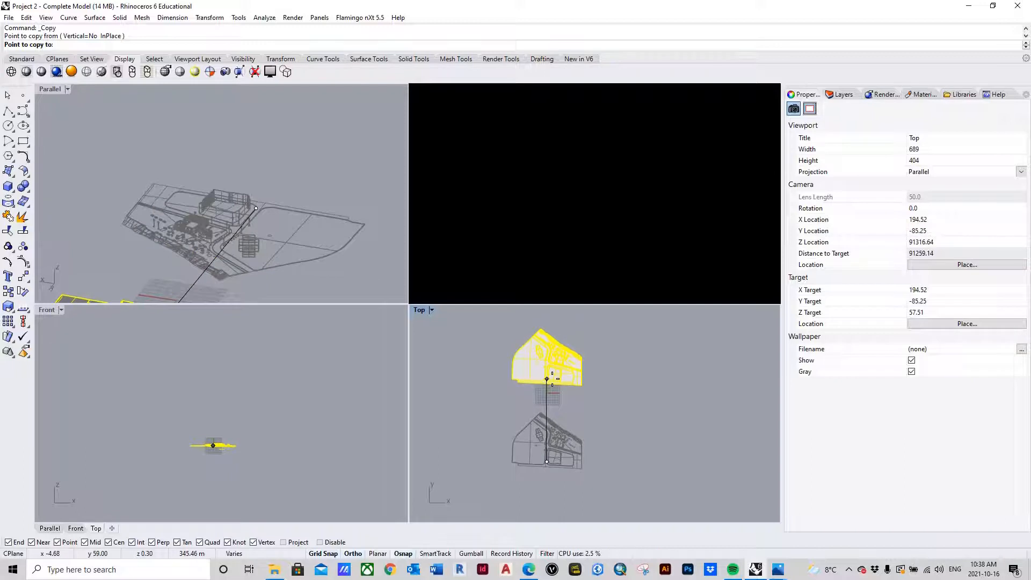
pyautogui.click(547, 379)
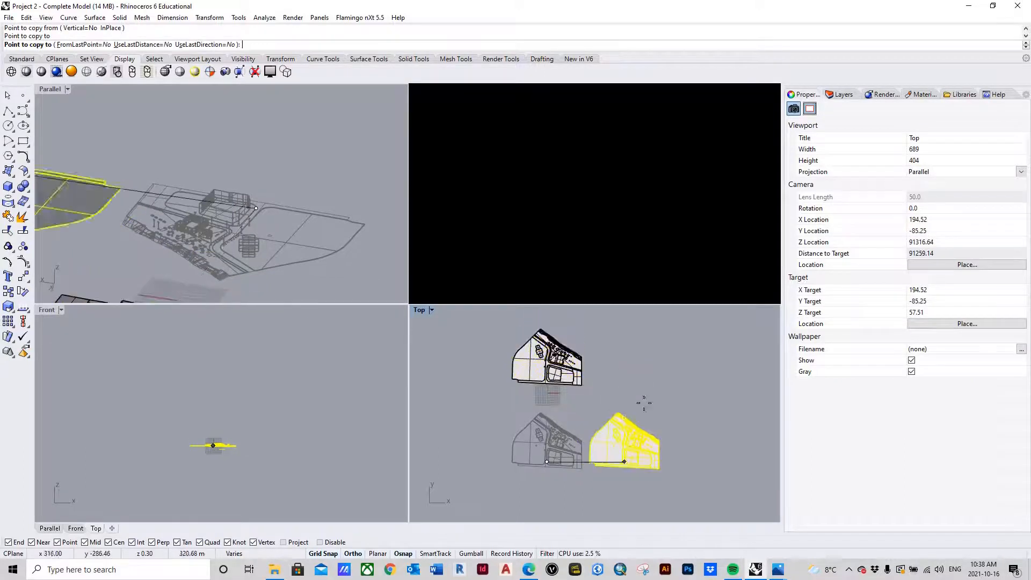
pyautogui.press('Return')
pyautogui.click(688, 385)
# - Examine the copied site's main building in plan and compare it with the oblique views in the sample project PDF
pyautogui.scroll(-4, 538, 461)
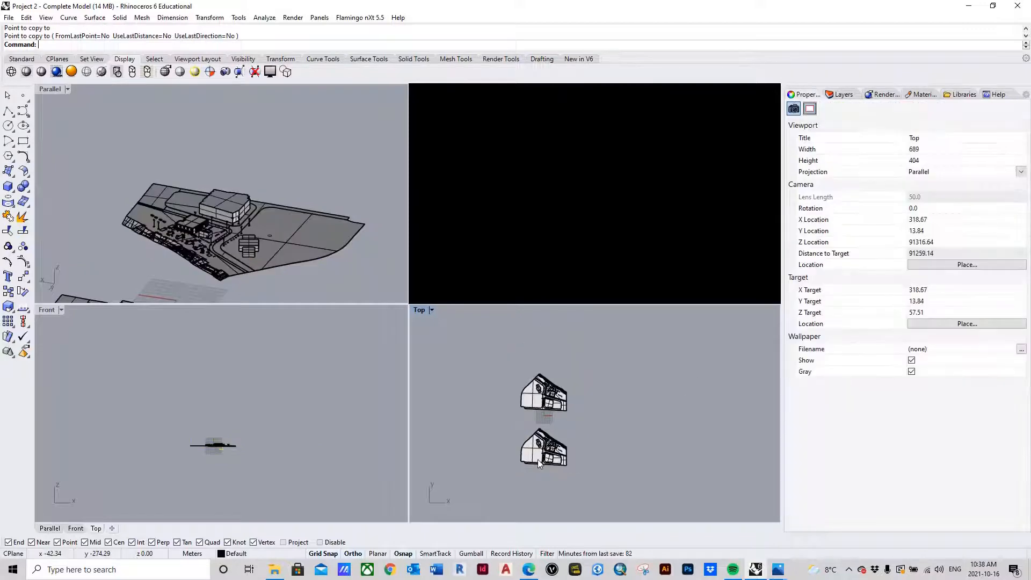
pyautogui.scroll(4, 549, 393)
pyautogui.scroll(5, 550, 399)
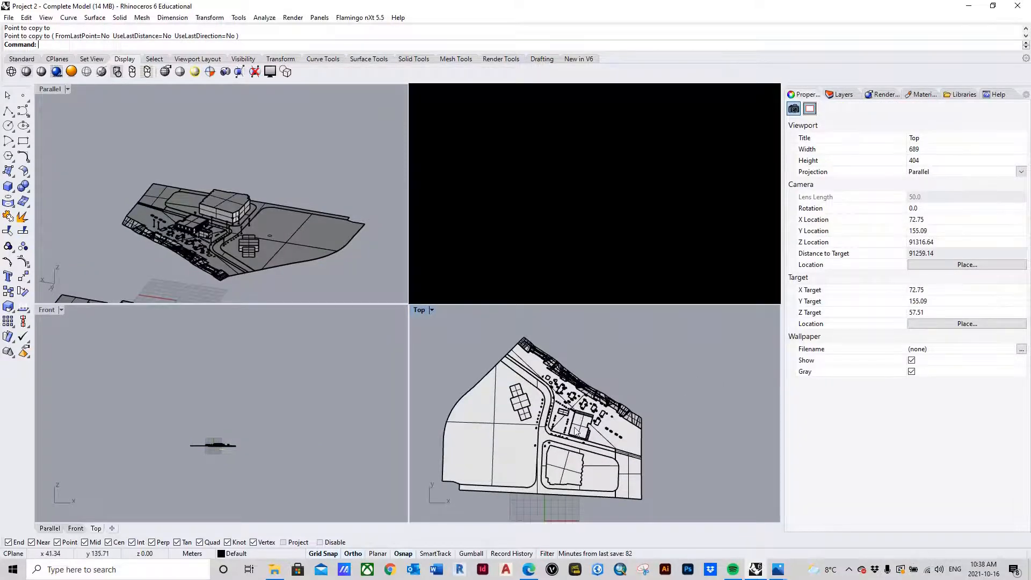
pyautogui.scroll(3, 599, 427)
pyautogui.scroll(6, 601, 428)
pyautogui.scroll(-12, 539, 435)
pyautogui.scroll(3, 539, 437)
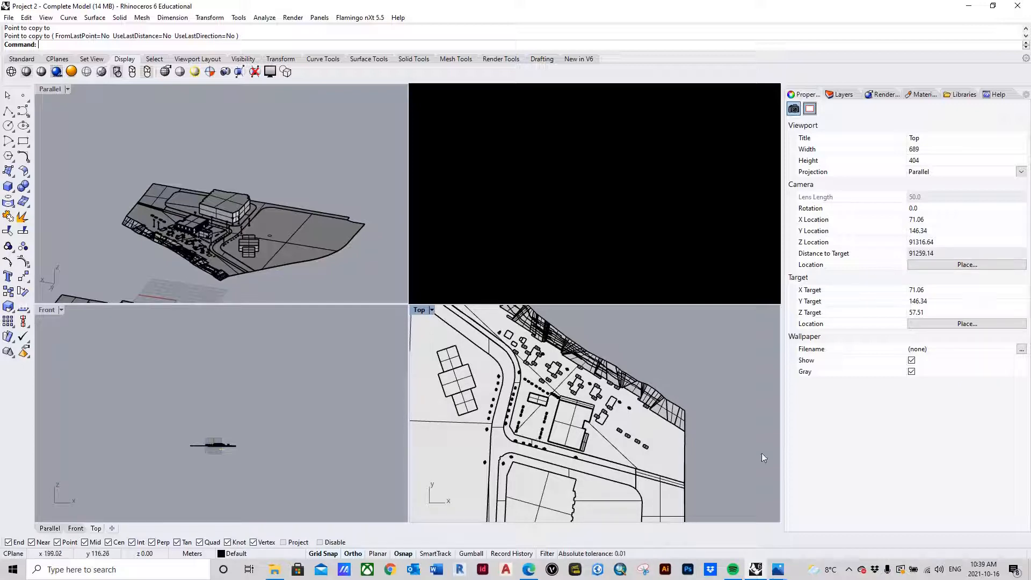
pyautogui.scroll(-4, 548, 388)
pyautogui.scroll(4, 569, 439)
pyautogui.scroll(-4, 572, 444)
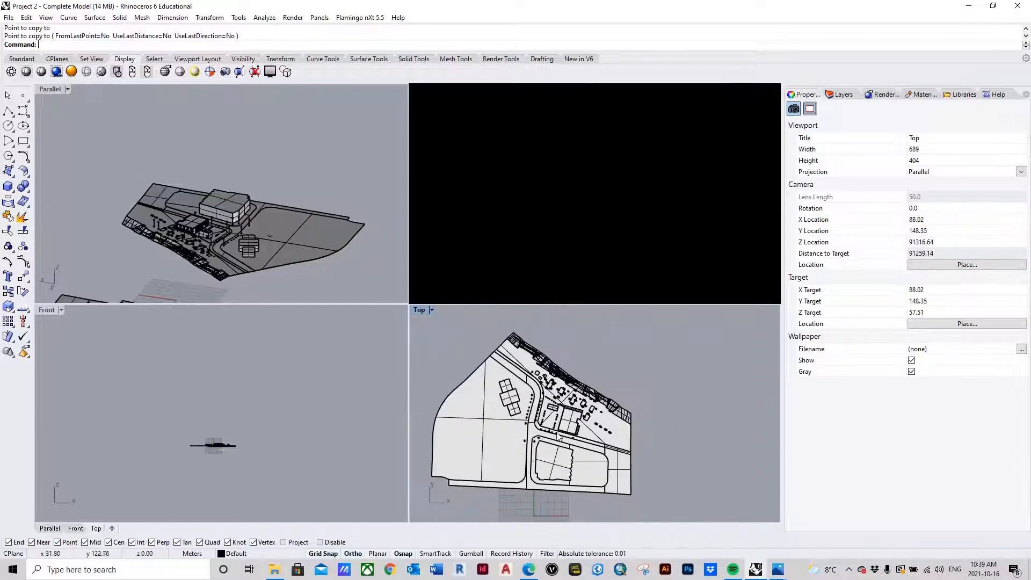
pyautogui.scroll(4, 553, 429)
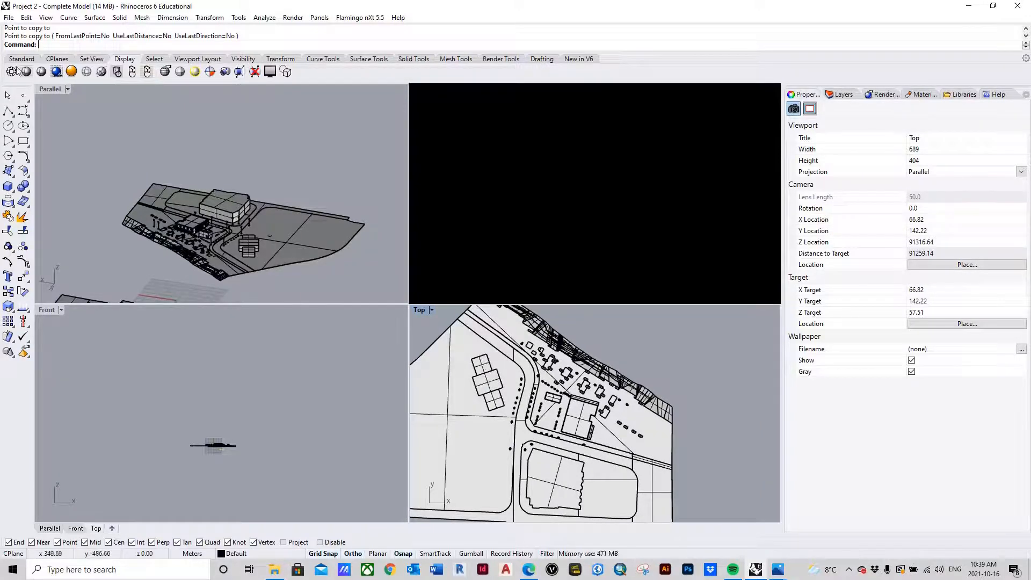
pyautogui.scroll(6, 574, 424)
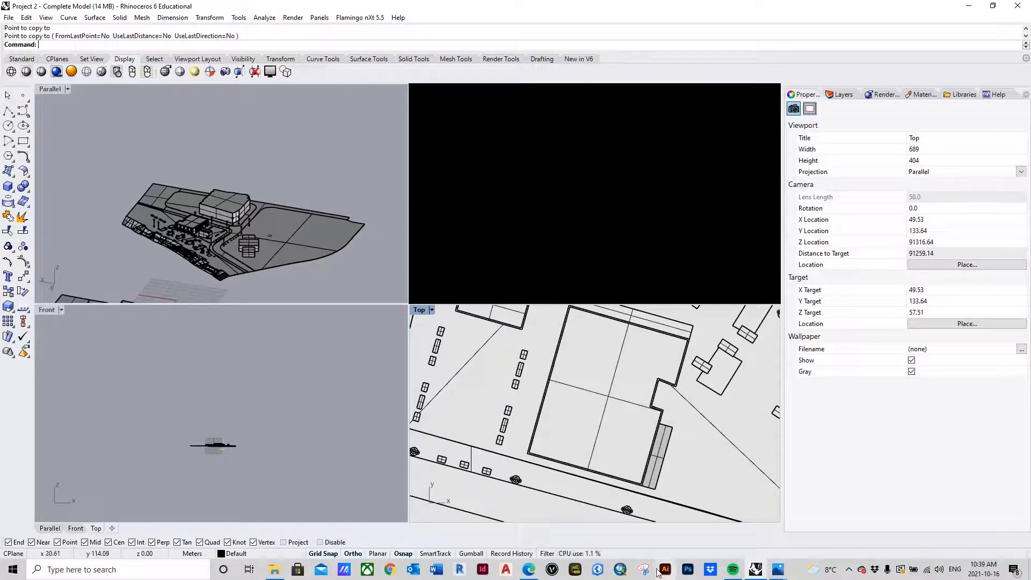
pyautogui.click(529, 569)
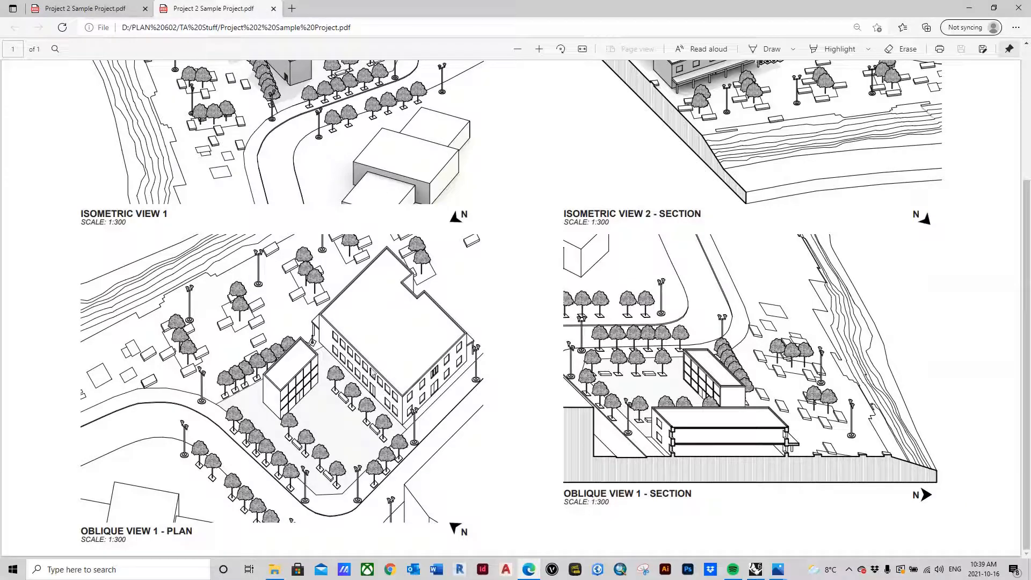
pyautogui.click(970, 8)
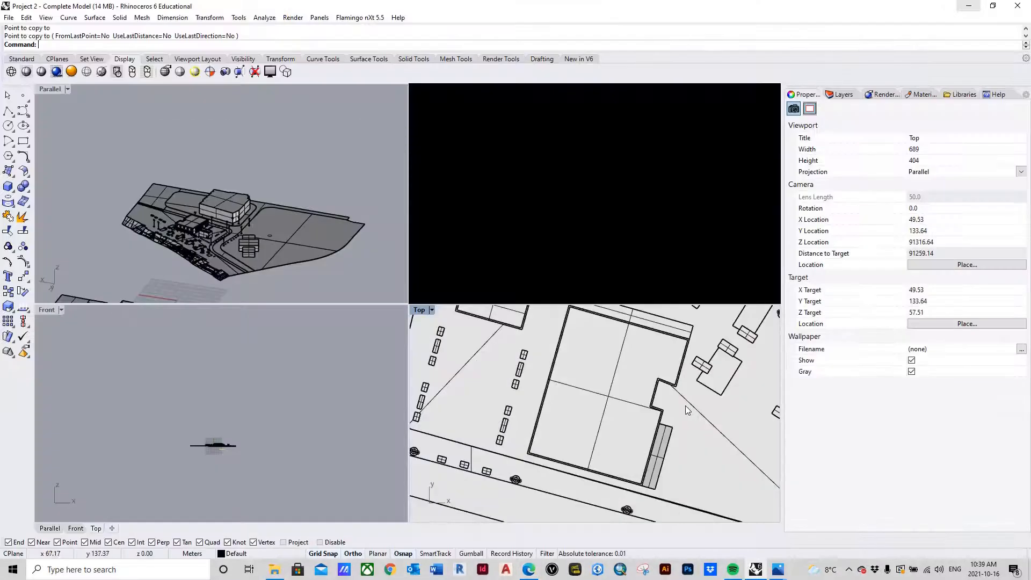
# - Draw a vertical polyline about 222 m long from the main building's lower-left outer roof corner to beyond the site's upper edge
pyautogui.scroll(-2, 686, 405)
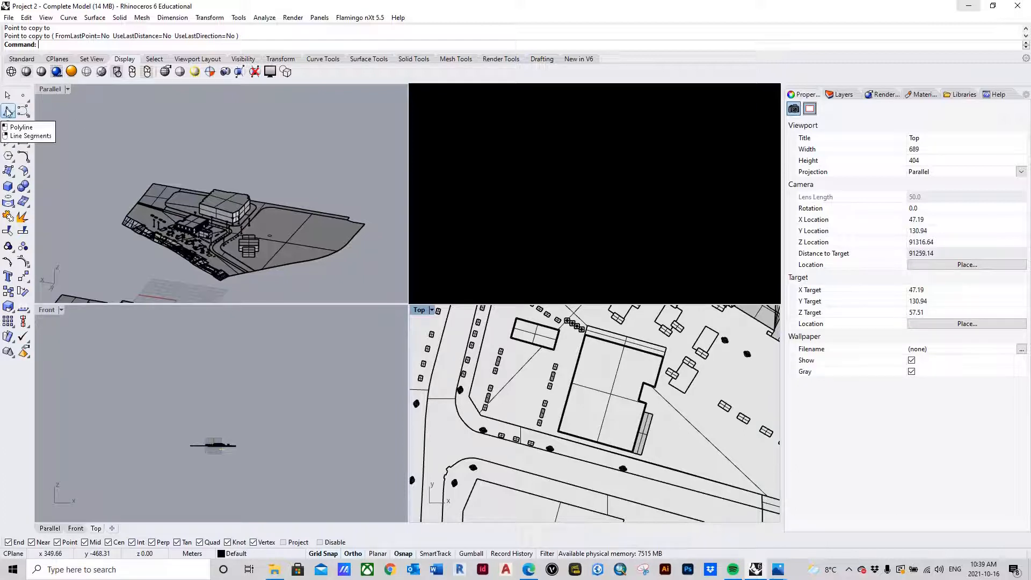
pyautogui.click(8, 112)
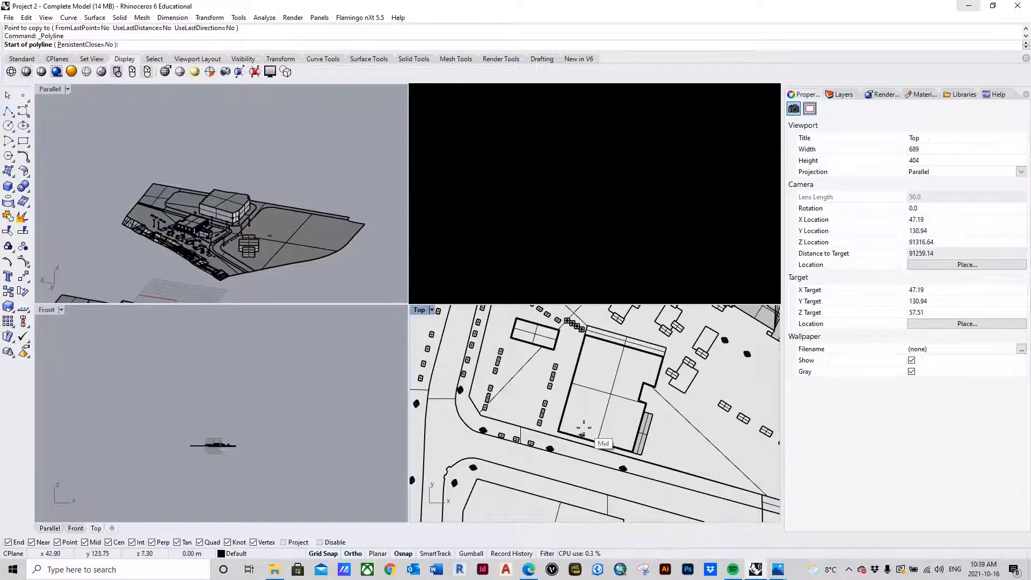
pyautogui.scroll(3, 570, 428)
pyautogui.scroll(3, 570, 428)
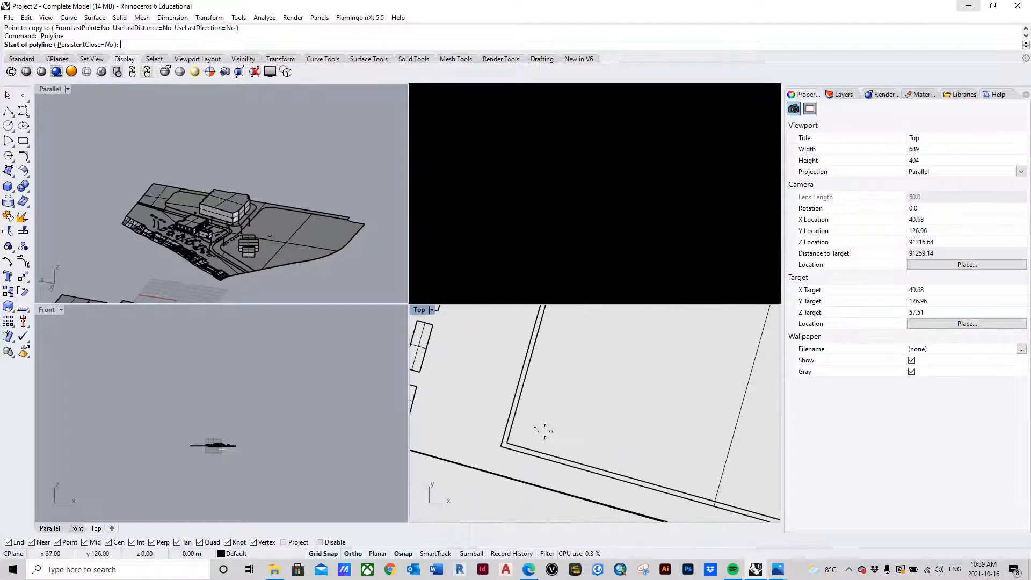
pyautogui.click(501, 444)
pyautogui.scroll(-6, 505, 456)
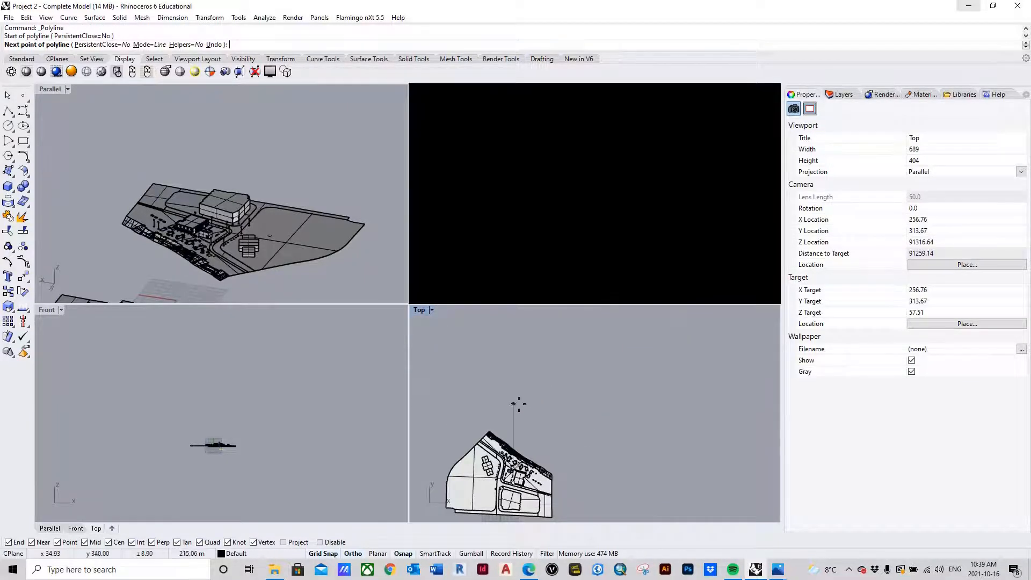
pyautogui.scroll(3, 516, 397)
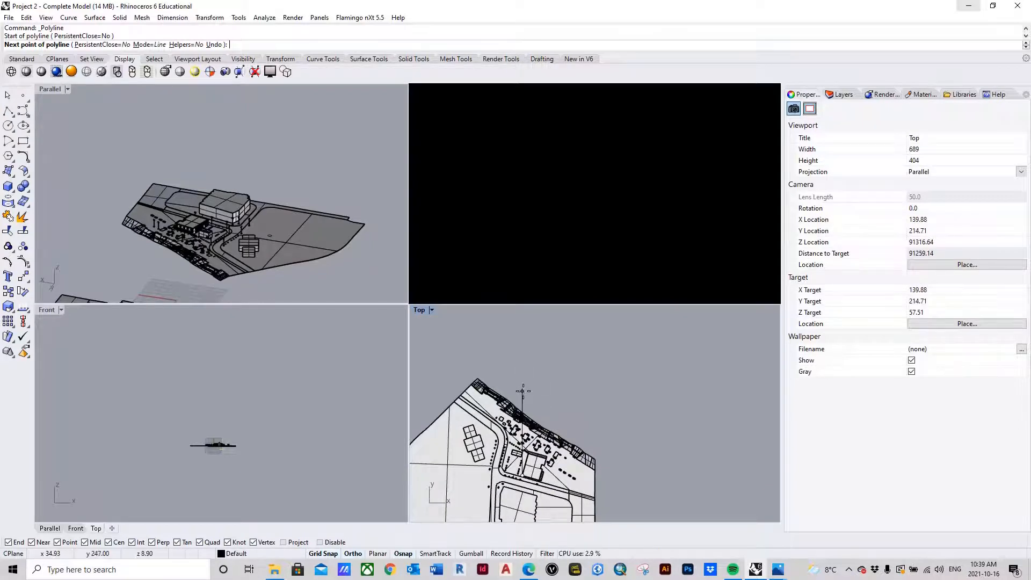
pyautogui.scroll(-2, 522, 348)
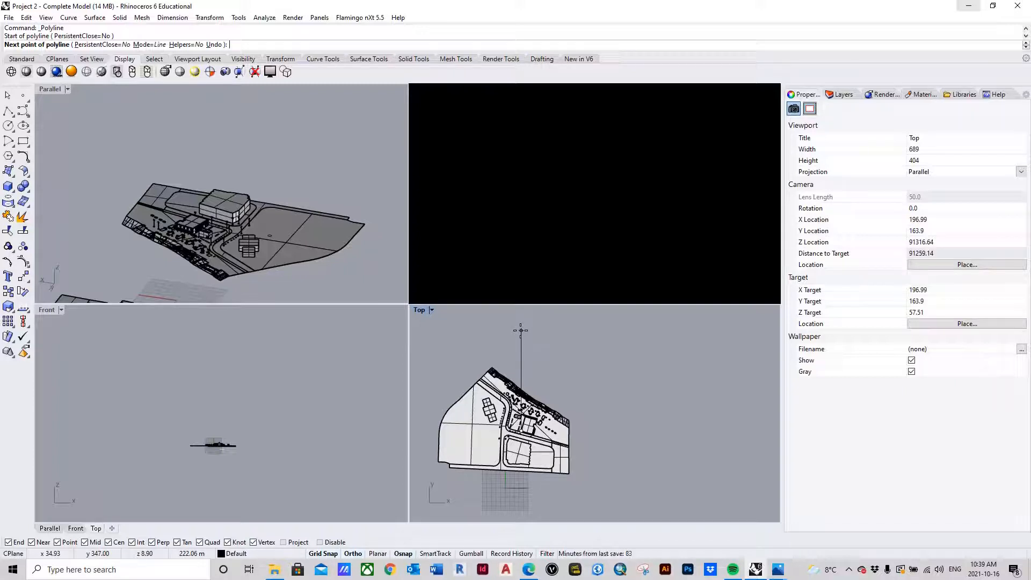
pyautogui.click(521, 331)
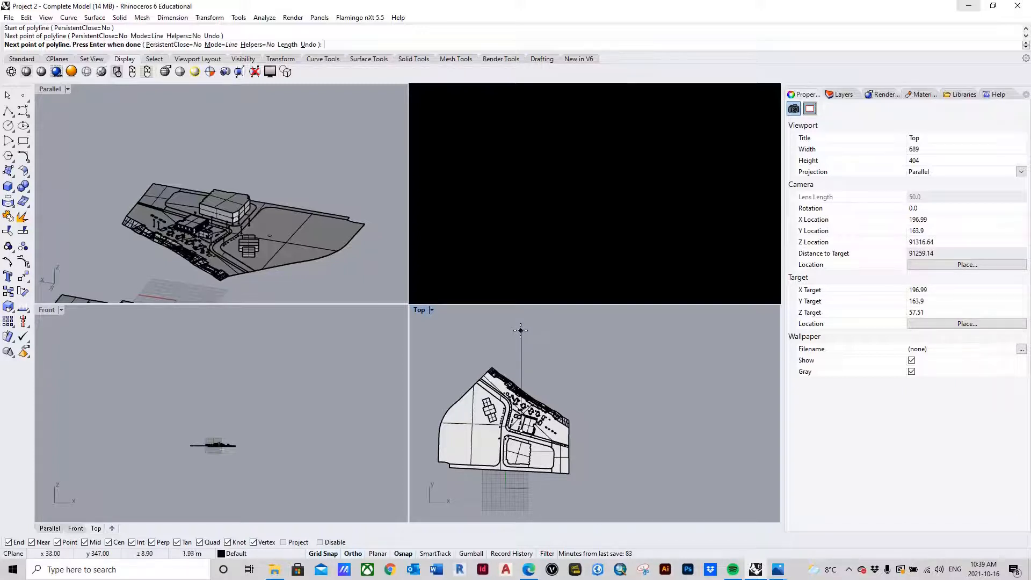
pyautogui.press('Return')
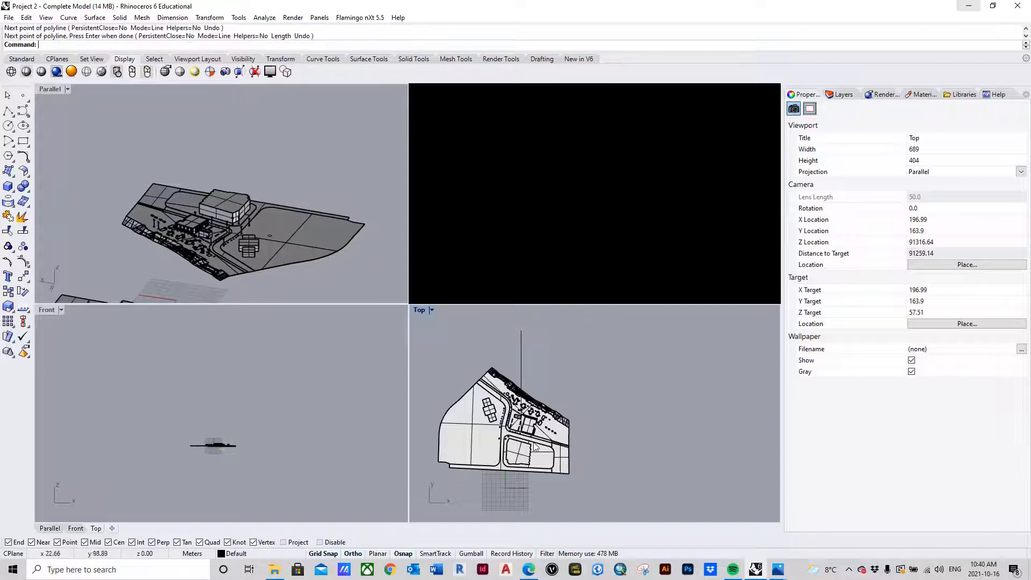
# - Rotate the vertical guide line 45° counterclockwise about its lower end at the main building's lower-left outer roof corner
pyautogui.scroll(3, 541, 376)
pyautogui.moveTo(527, 342); pyautogui.dragTo(502, 321)
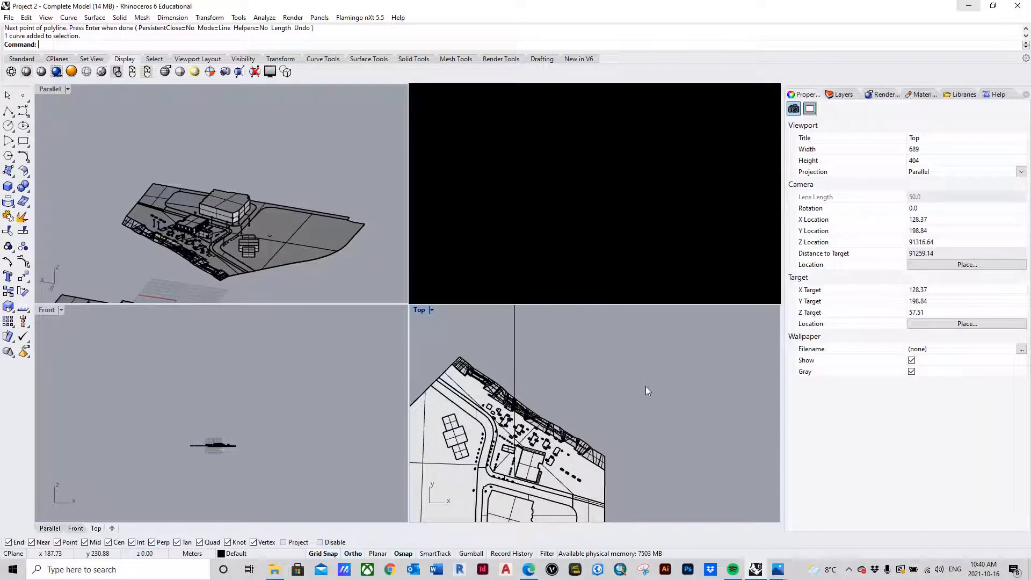
pyautogui.scroll(-4, 598, 404)
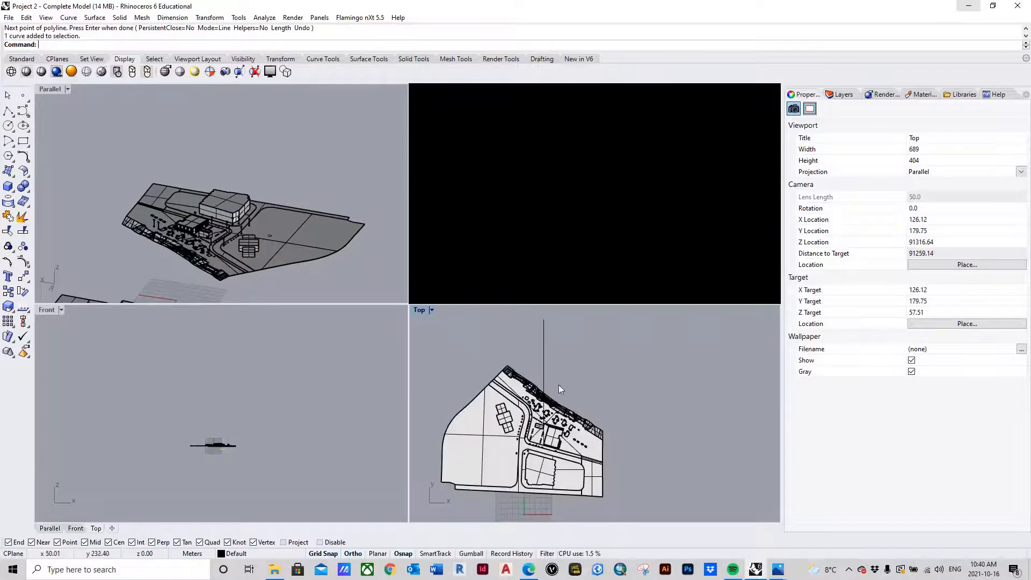
pyautogui.scroll(4, 551, 433)
pyautogui.scroll(-4, 551, 436)
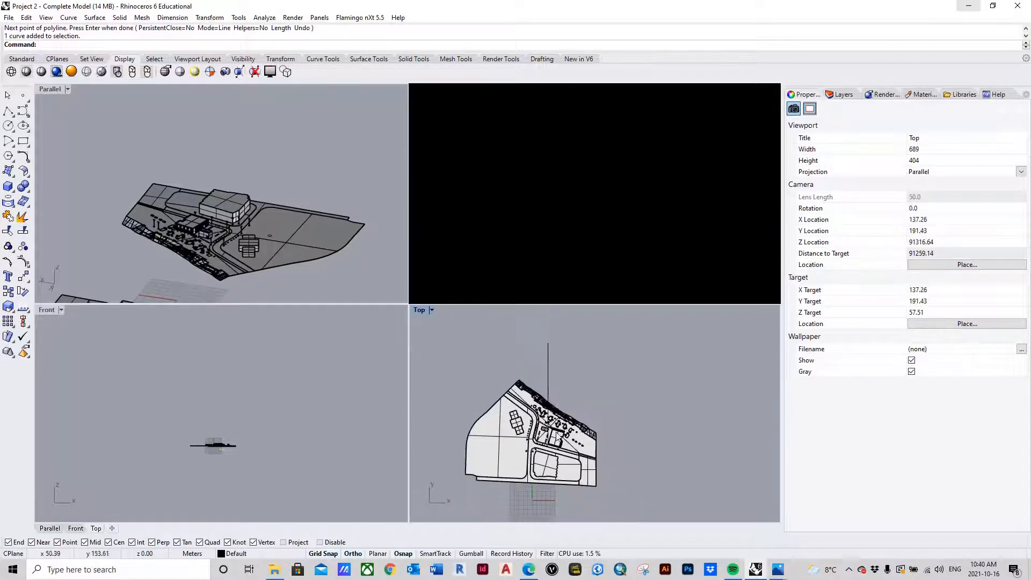
pyautogui.click(548, 376)
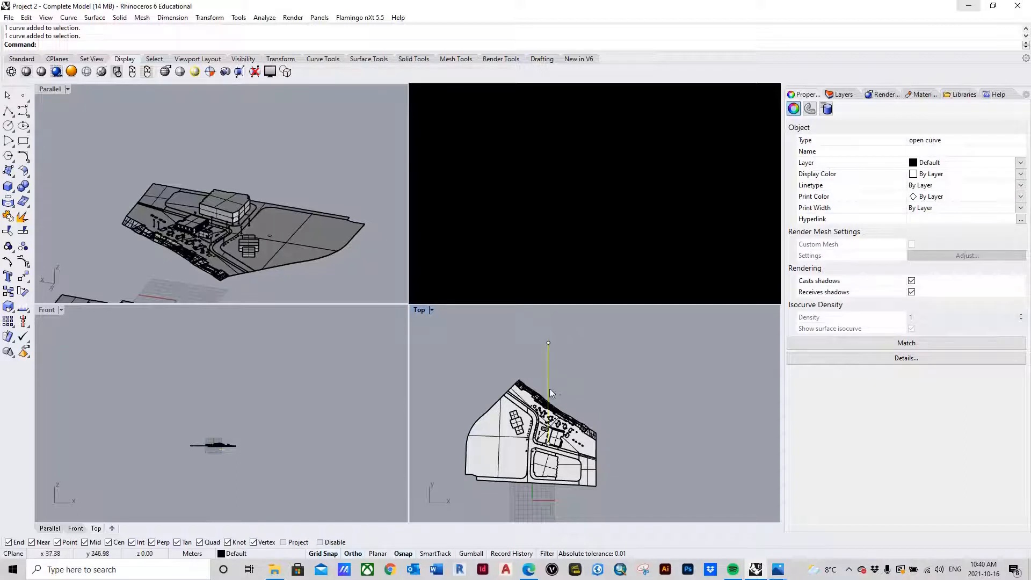
pyautogui.write('Rotate')
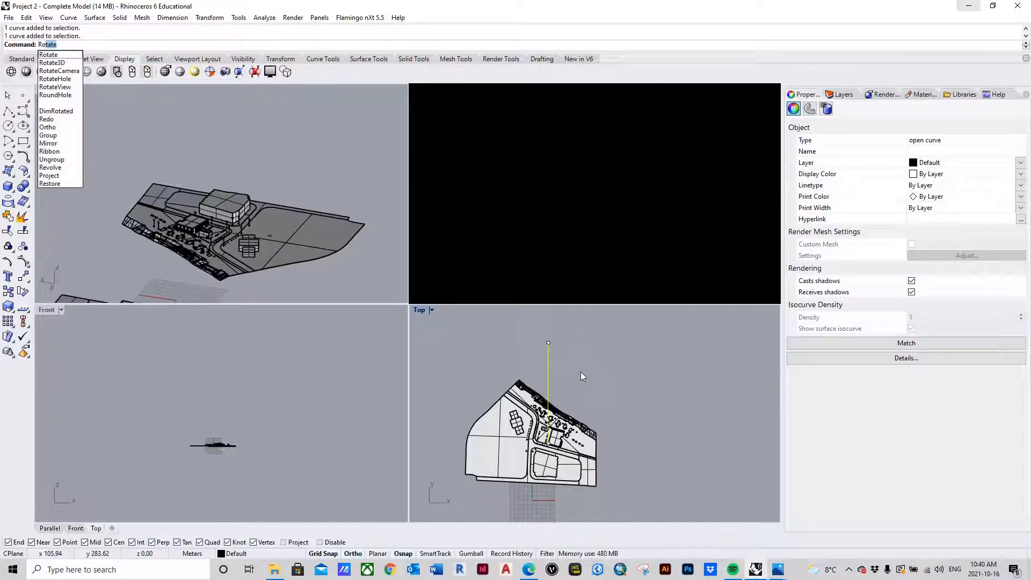
pyautogui.press('Return')
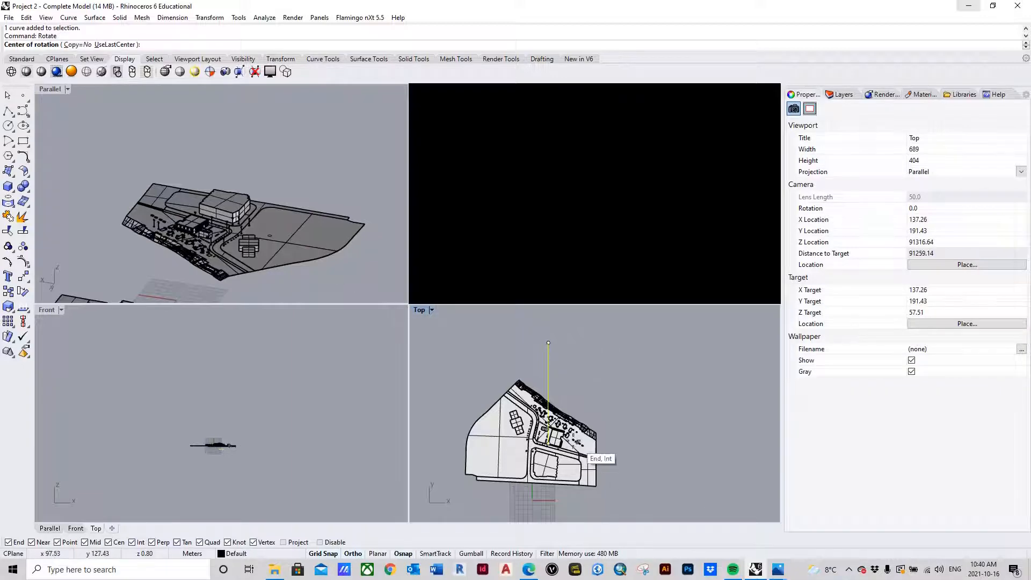
pyautogui.scroll(6, 562, 430)
pyautogui.scroll(3, 561, 426)
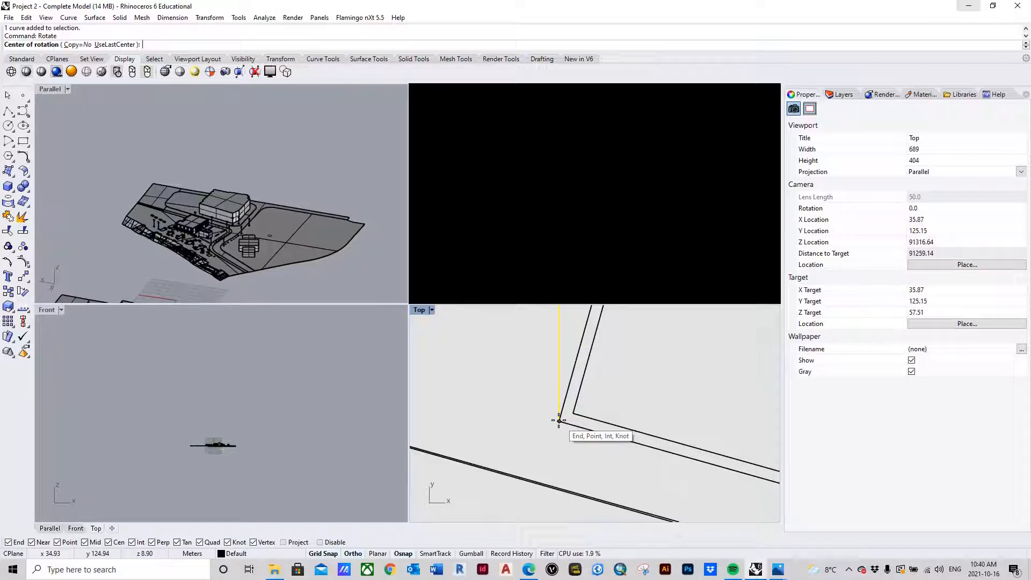
pyautogui.click(559, 421)
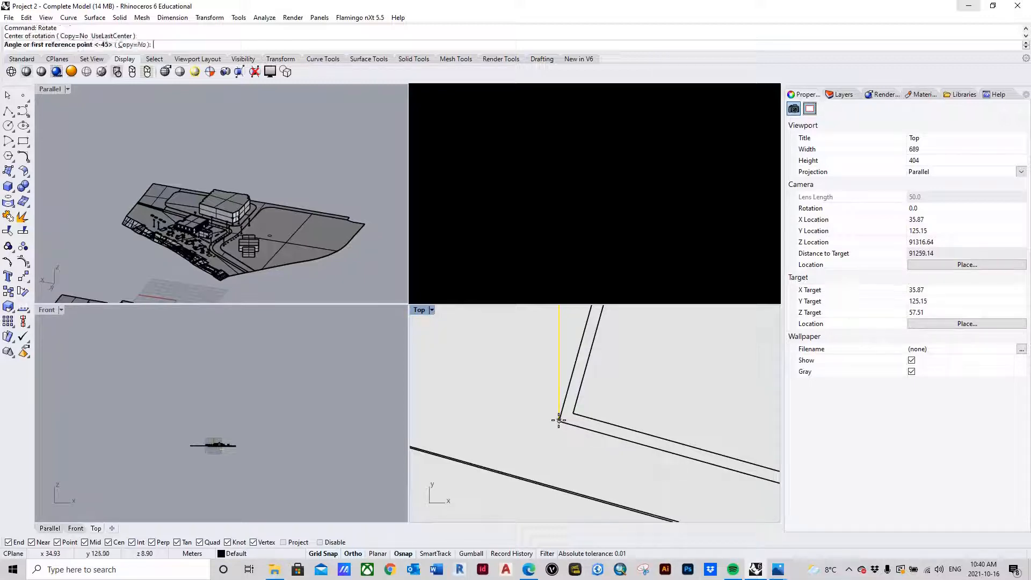
pyautogui.scroll(-5, 589, 446)
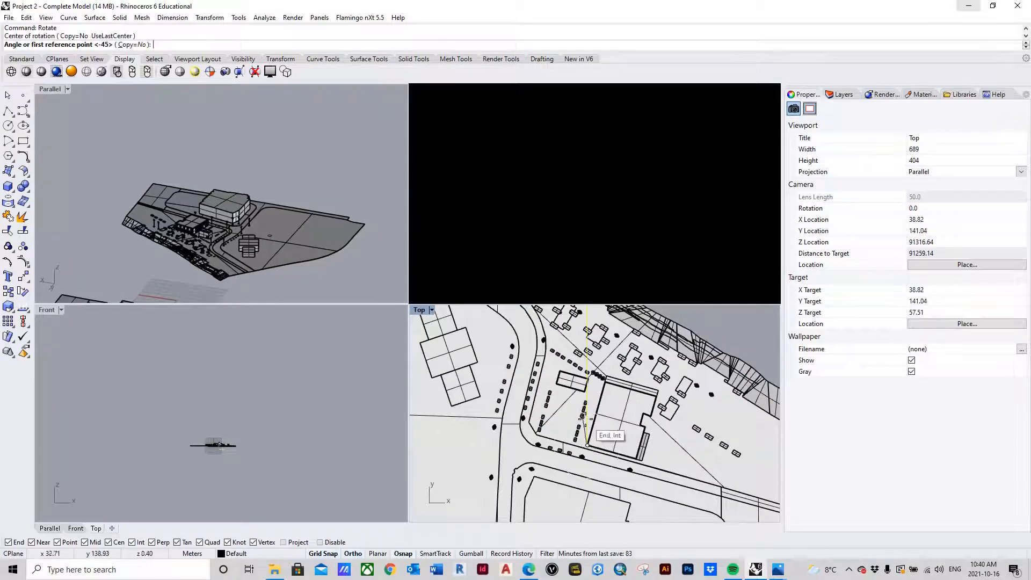
pyautogui.scroll(-5, 596, 323)
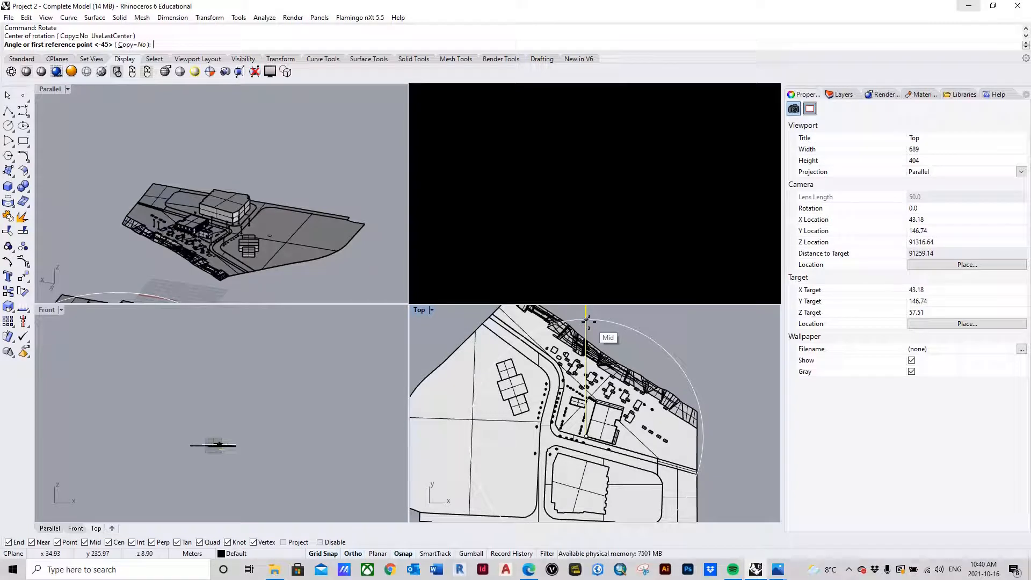
pyautogui.click(587, 319)
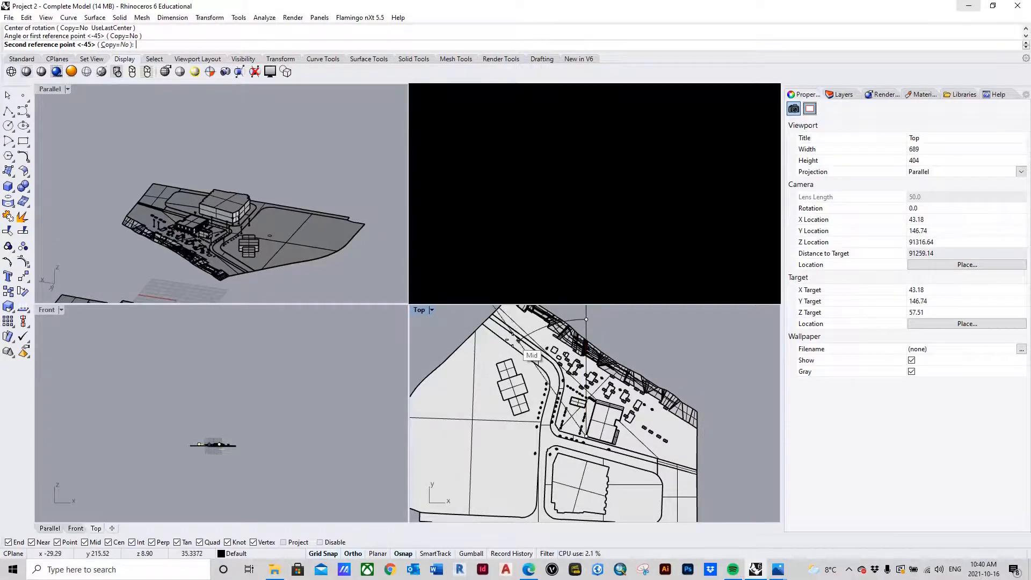
pyautogui.scroll(-8, 516, 326)
pyautogui.scroll(8, 506, 323)
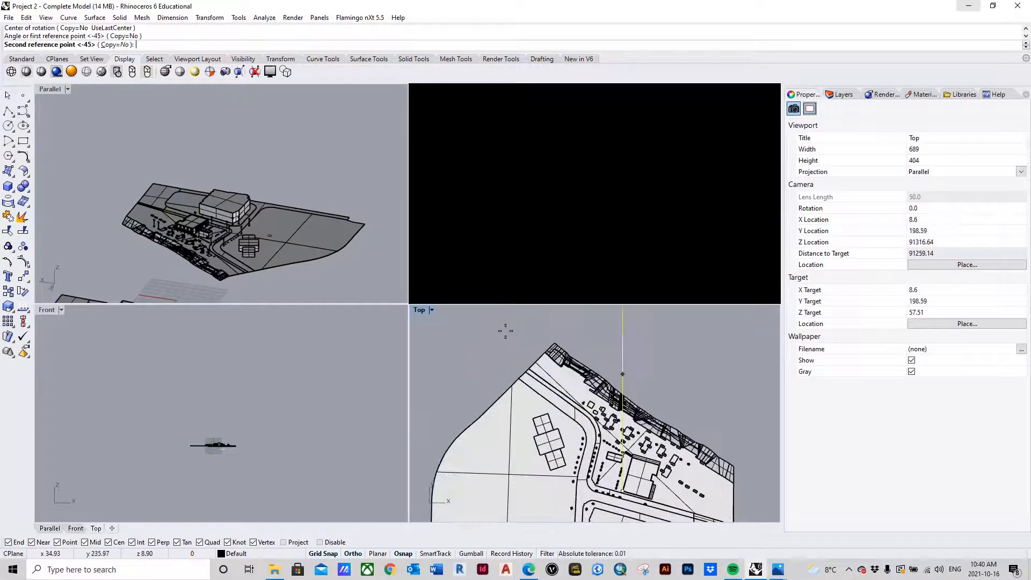
pyautogui.scroll(-2, 548, 342)
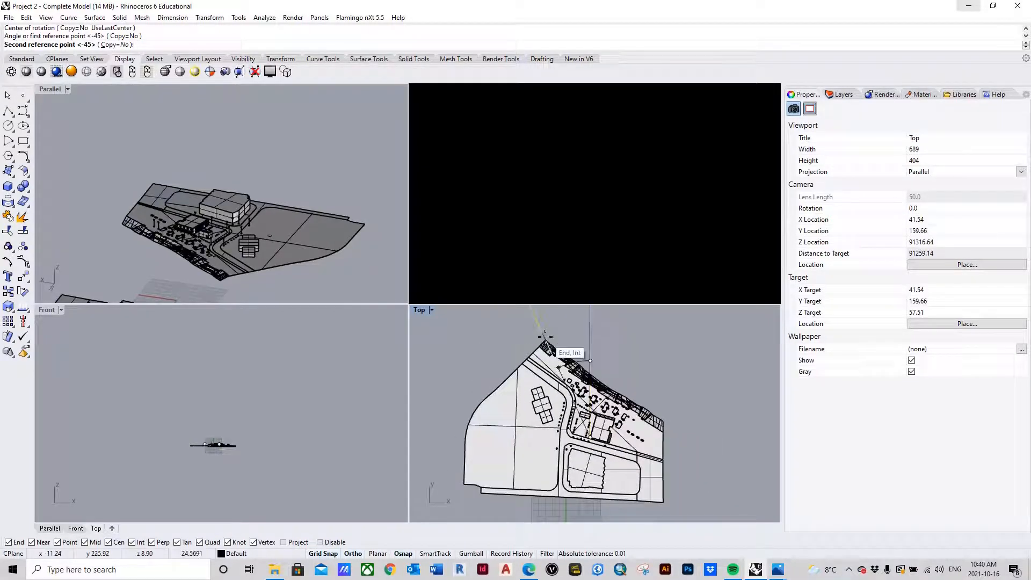
pyautogui.write('45')
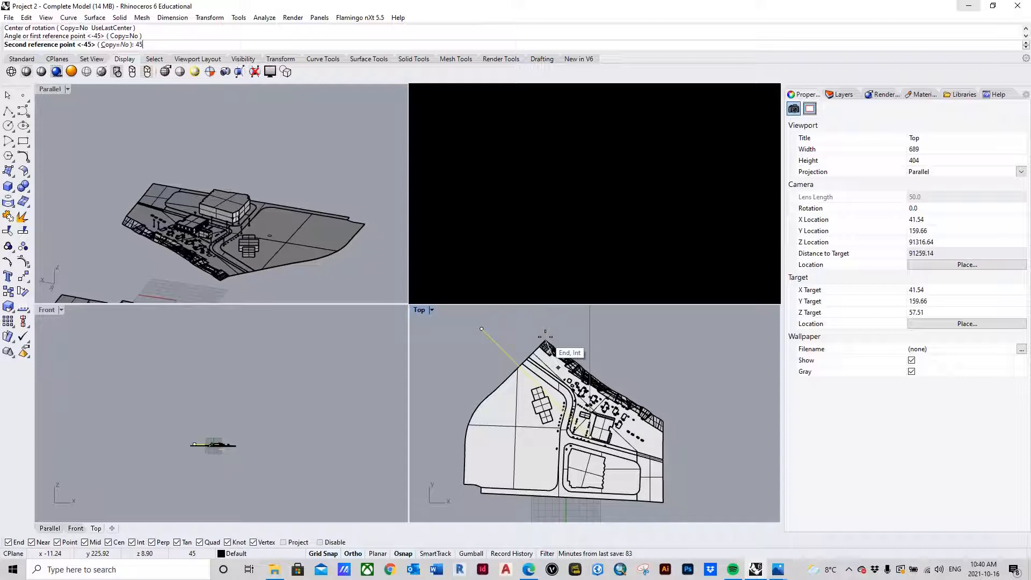
pyautogui.press('Return')
pyautogui.click(611, 350)
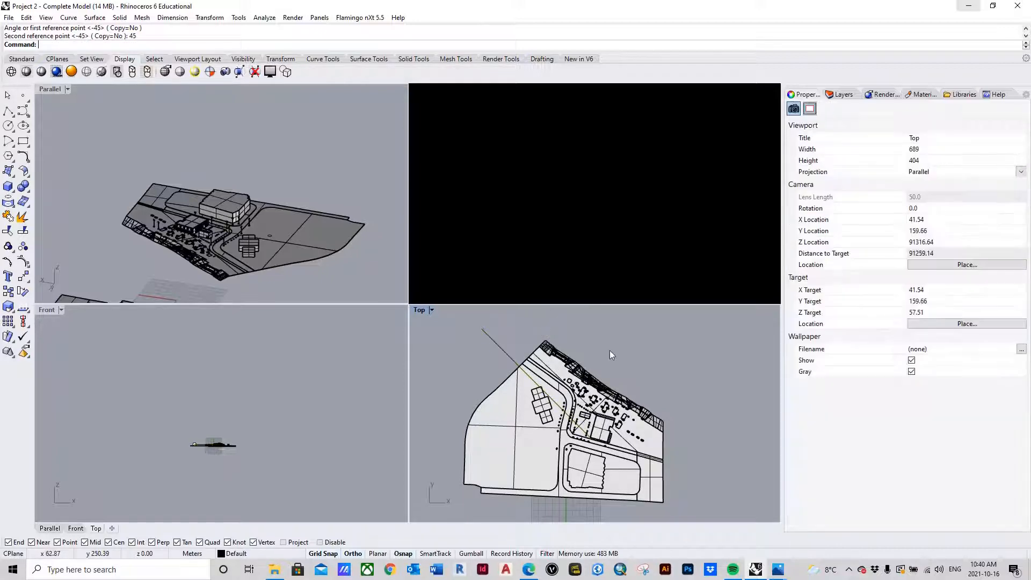
# - Examine the rotated guide line across the whole site and where it meets the main building's corner
pyautogui.scroll(-5, 622, 373)
pyautogui.scroll(5, 600, 411)
pyautogui.scroll(-2, 596, 421)
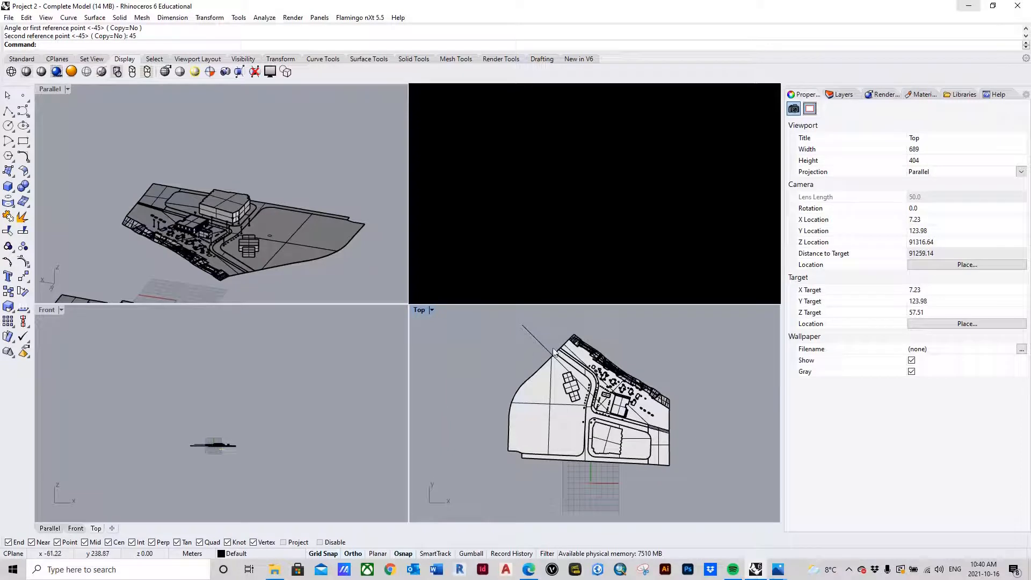
pyautogui.scroll(2, 591, 381)
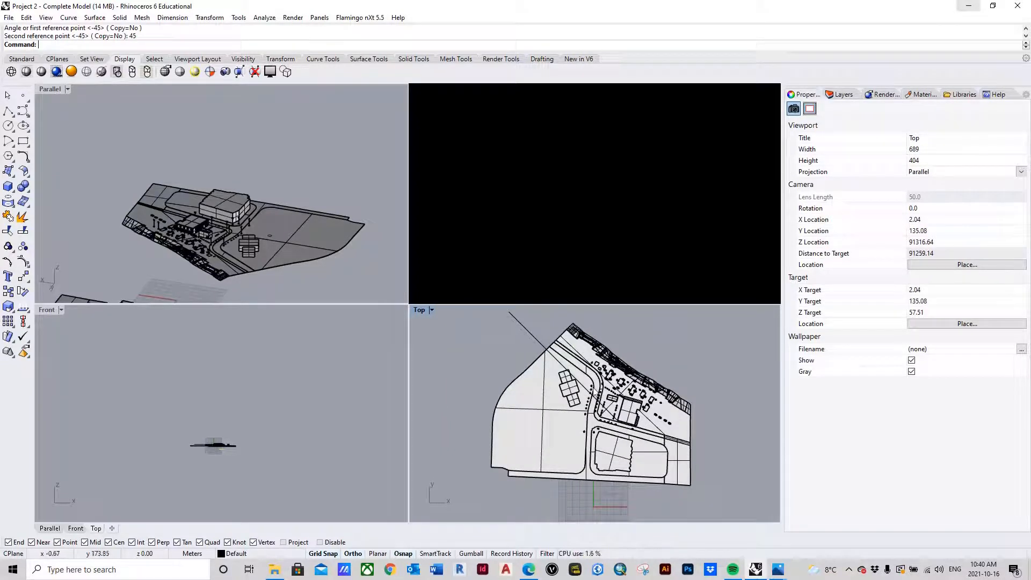
pyautogui.moveTo(460, 321); pyautogui.dragTo(456, 372)
pyautogui.scroll(5, 621, 358)
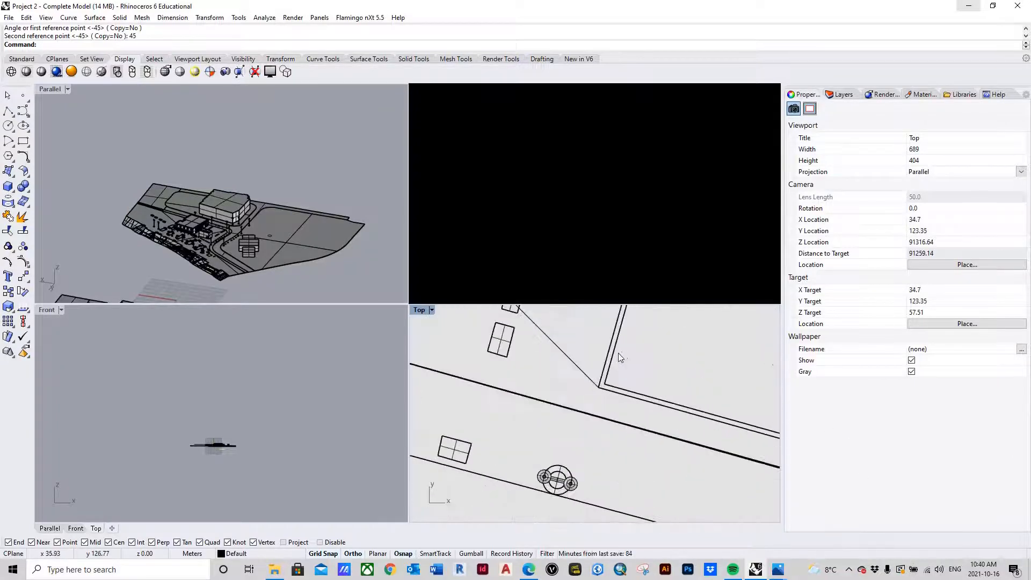
pyautogui.scroll(-3, 610, 356)
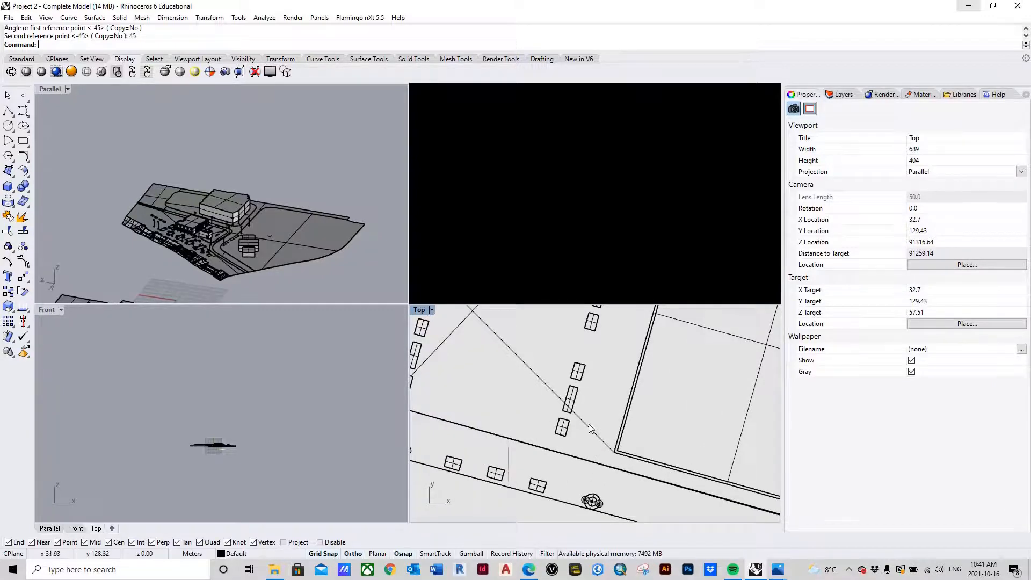
pyautogui.scroll(-6, 590, 428)
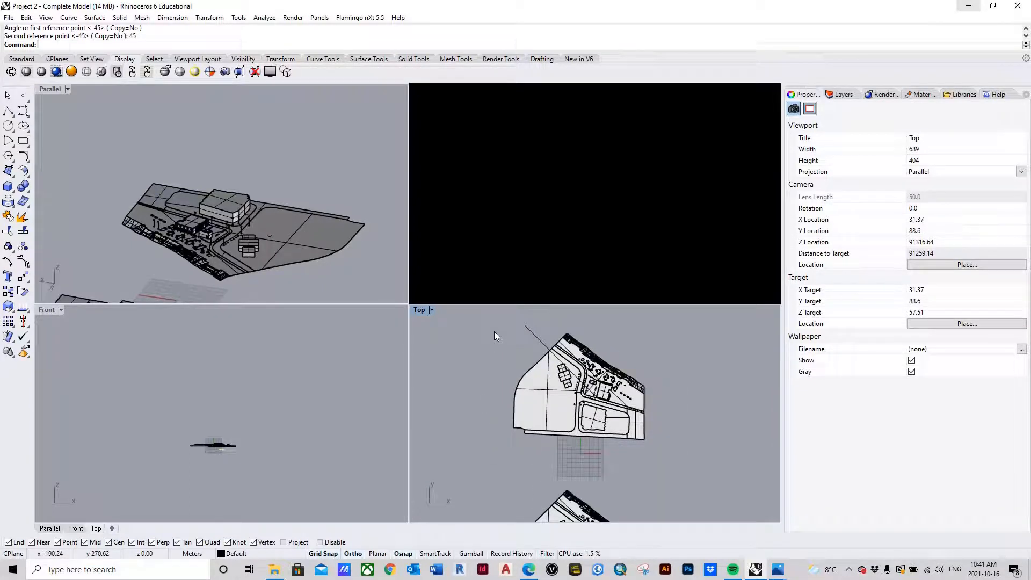
# - Select the whole copied site without the guide line and start rotating it about the guide line's lower end at the main building's roof corner
pyautogui.moveTo(512, 348); pyautogui.dragTo(657, 447)
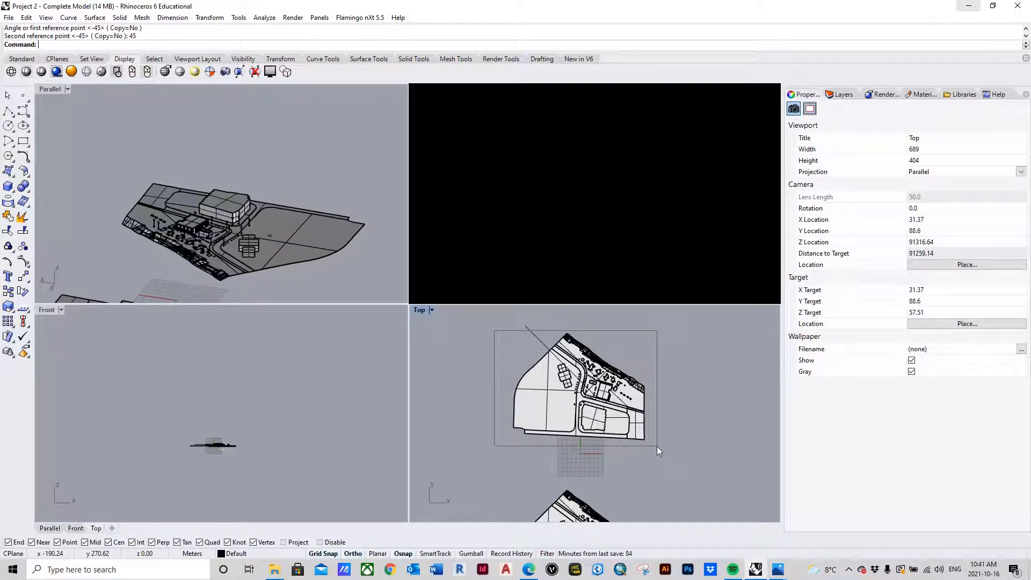
pyautogui.moveTo(657, 446); pyautogui.dragTo(657, 447)
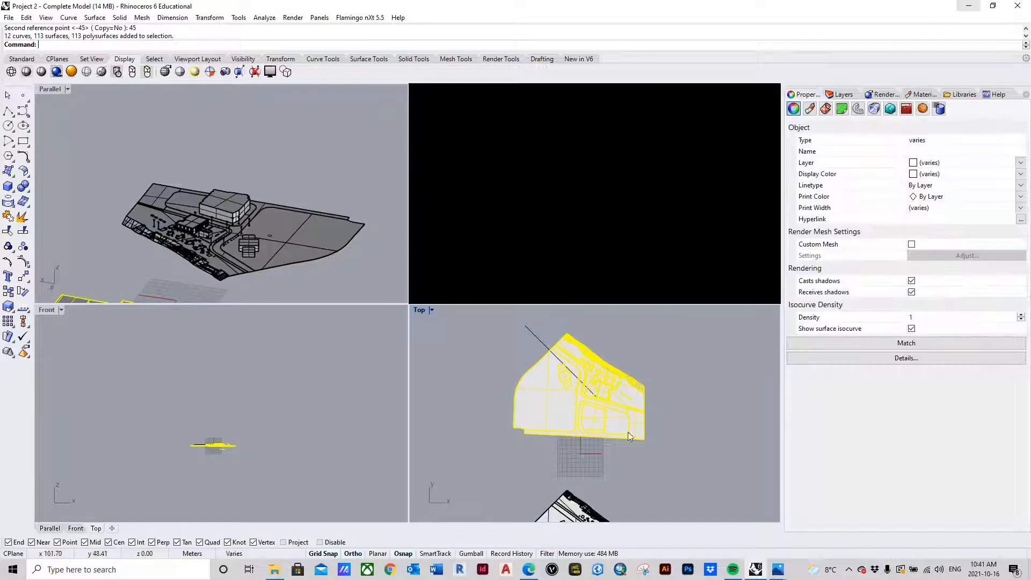
pyautogui.scroll(3, 611, 396)
pyautogui.scroll(-2, 611, 397)
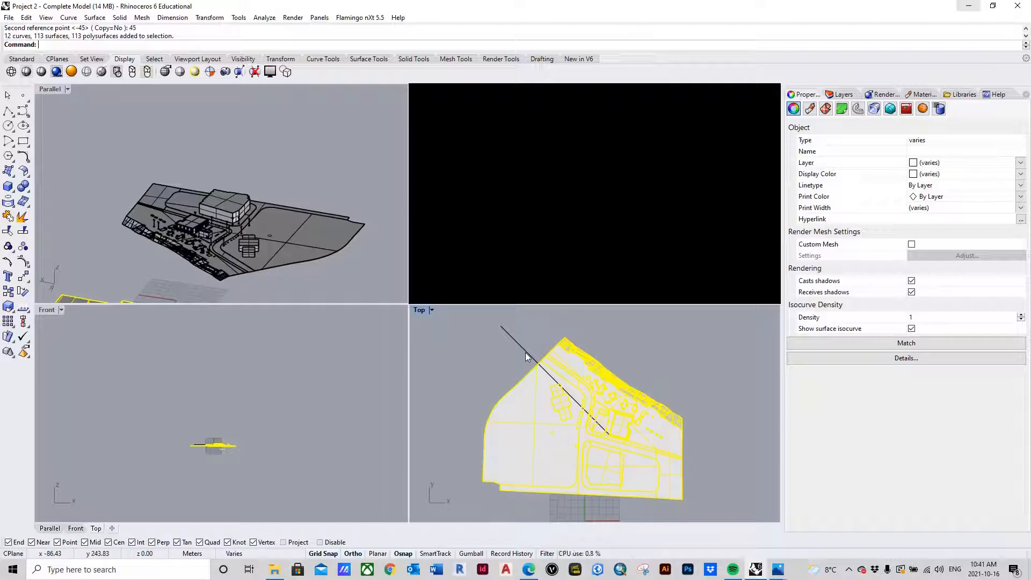
pyautogui.scroll(3, 608, 436)
pyautogui.scroll(3, 612, 430)
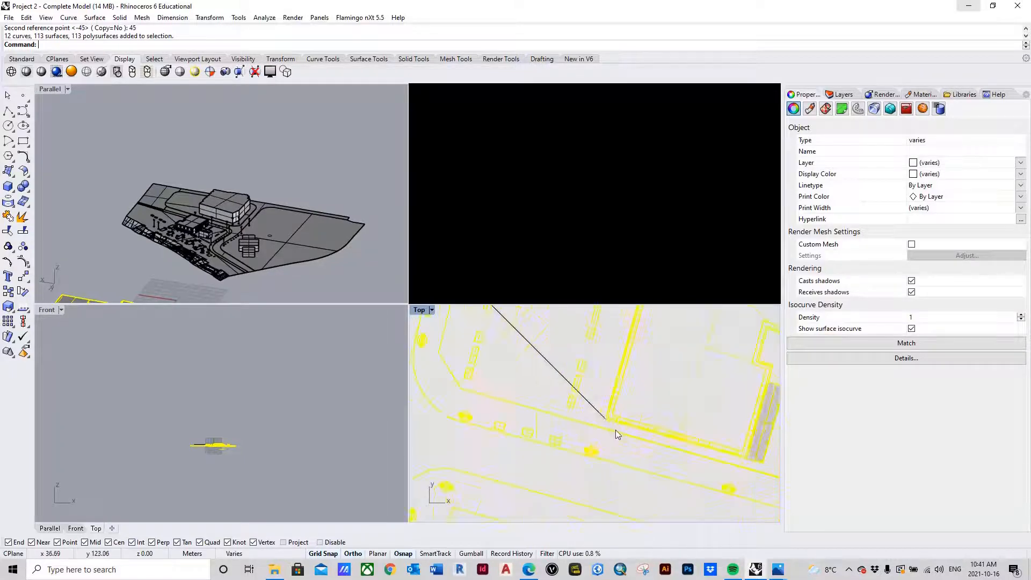
pyautogui.write('Ro')
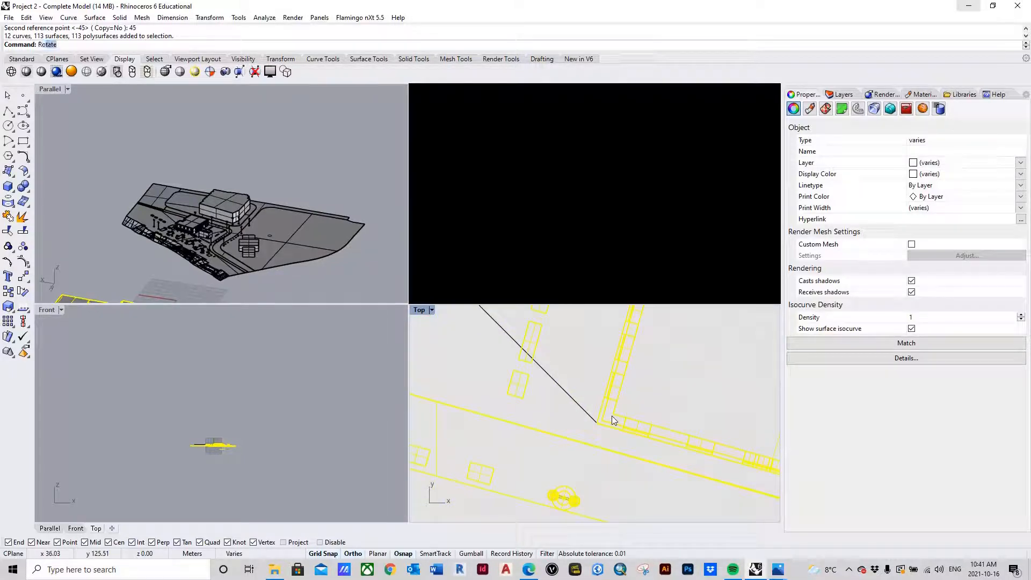
pyautogui.write('tate')
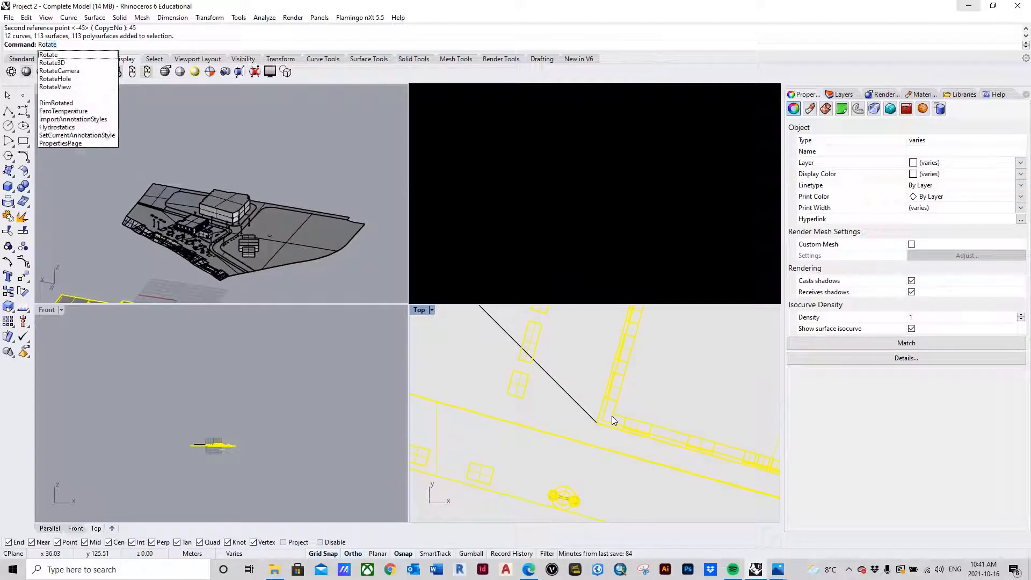
pyautogui.press('Return')
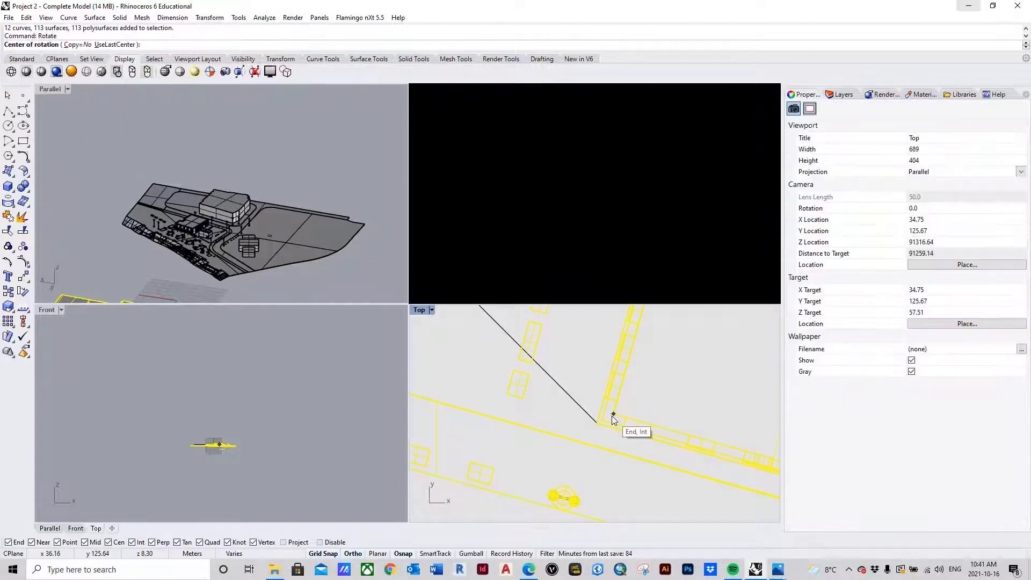
pyautogui.scroll(3, 612, 426)
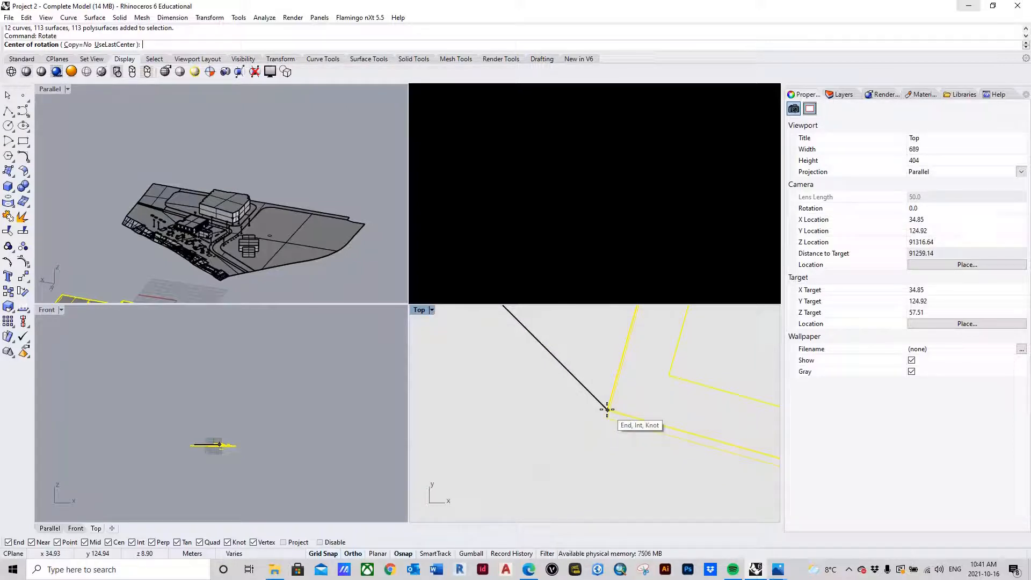
pyautogui.click(607, 409)
# - Complete the site rotation by referencing the far end of the main building's left roof edge and aligning that edge with the 45° guide line
pyautogui.moveTo(606, 407); pyautogui.dragTo(606, 439, button='right')
pyautogui.scroll(-7, 606, 439)
pyautogui.scroll(6, 616, 401)
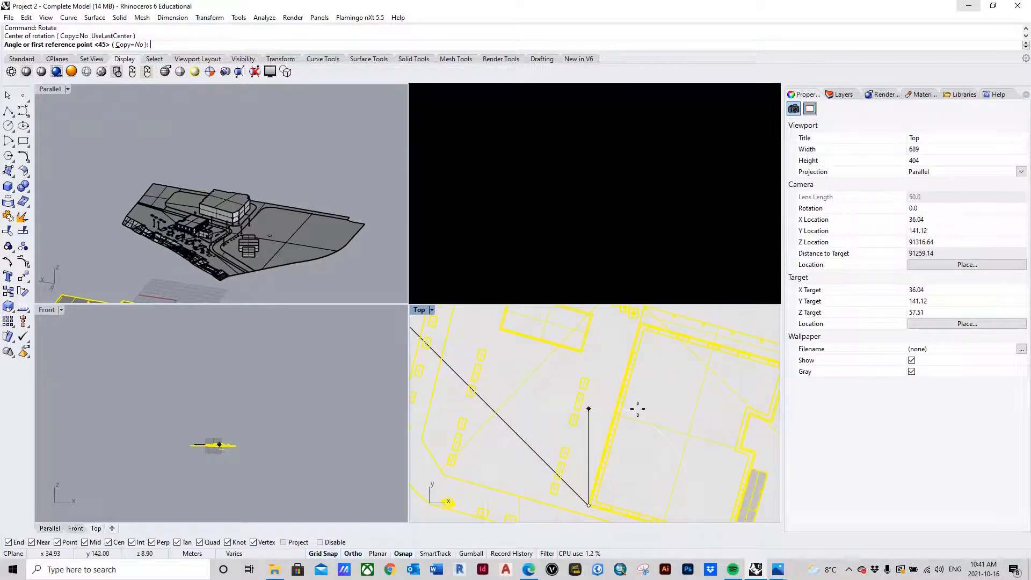
pyautogui.scroll(3, 638, 324)
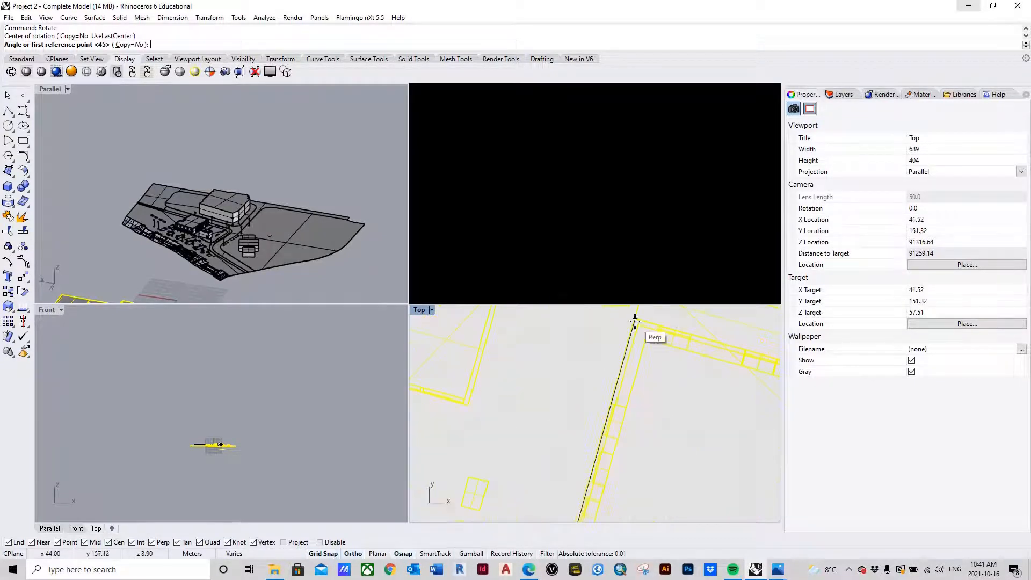
pyautogui.scroll(-1, 635, 321)
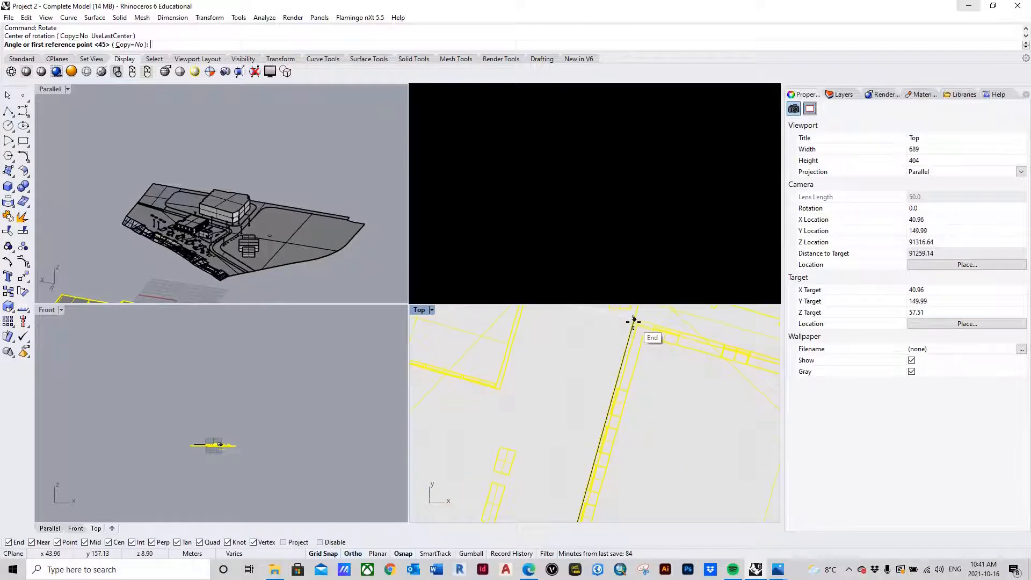
pyautogui.scroll(-2, 634, 322)
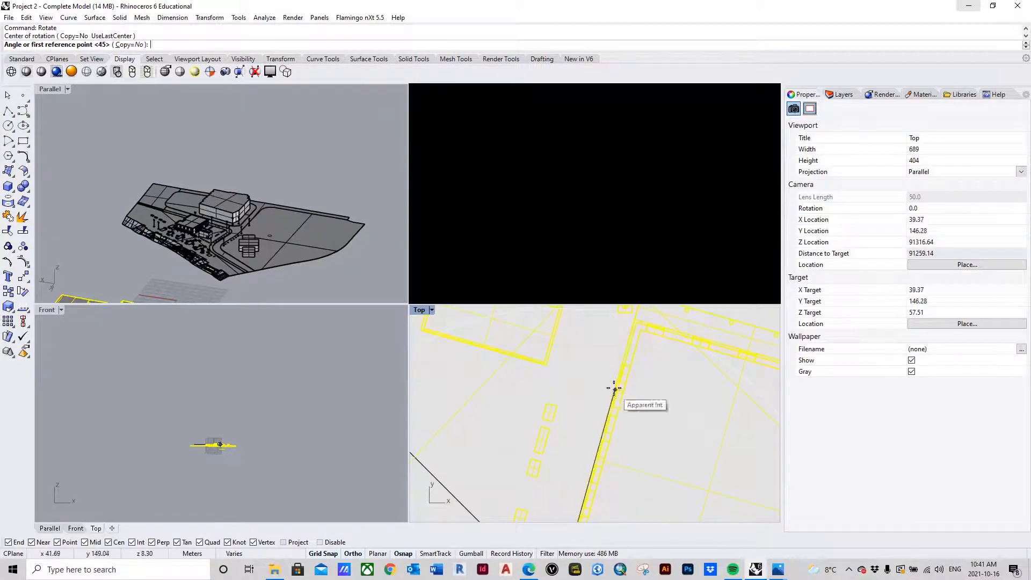
pyautogui.scroll(-3, 615, 373)
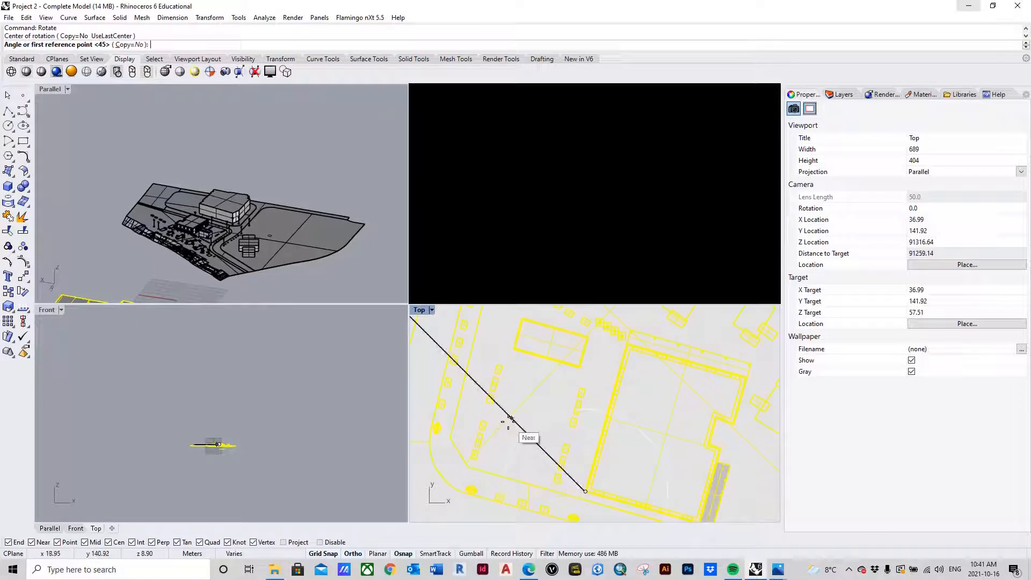
pyautogui.scroll(4, 621, 347)
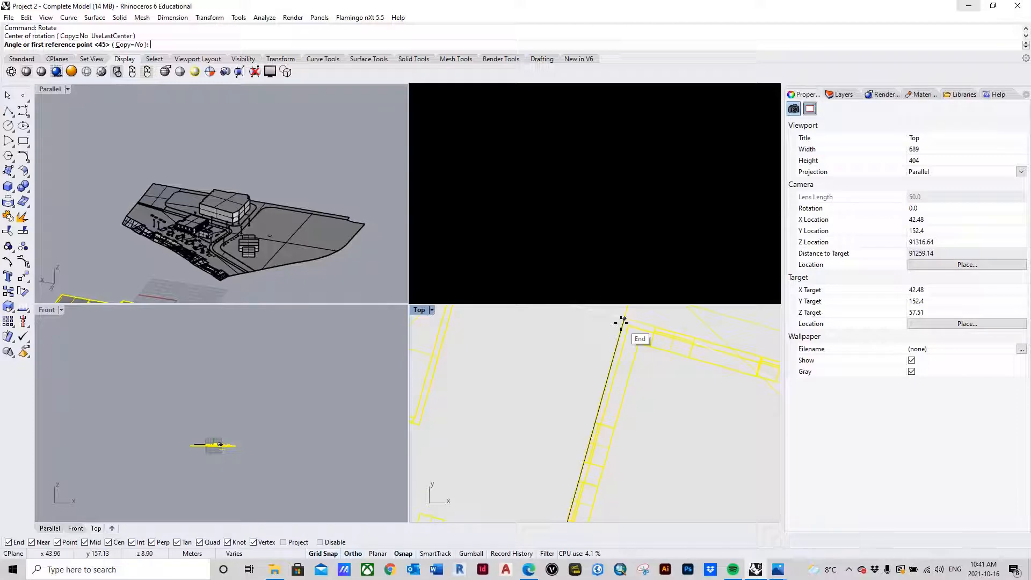
pyautogui.click(623, 322)
pyautogui.scroll(-5, 622, 323)
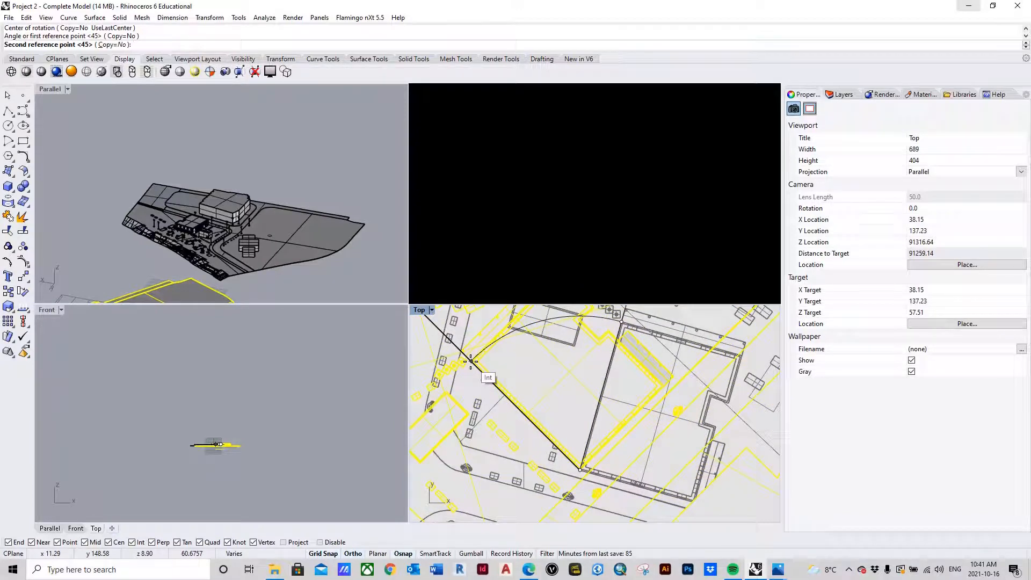
pyautogui.click(471, 361)
pyautogui.scroll(-10, 597, 411)
pyautogui.click(699, 429)
pyautogui.scroll(6, 575, 400)
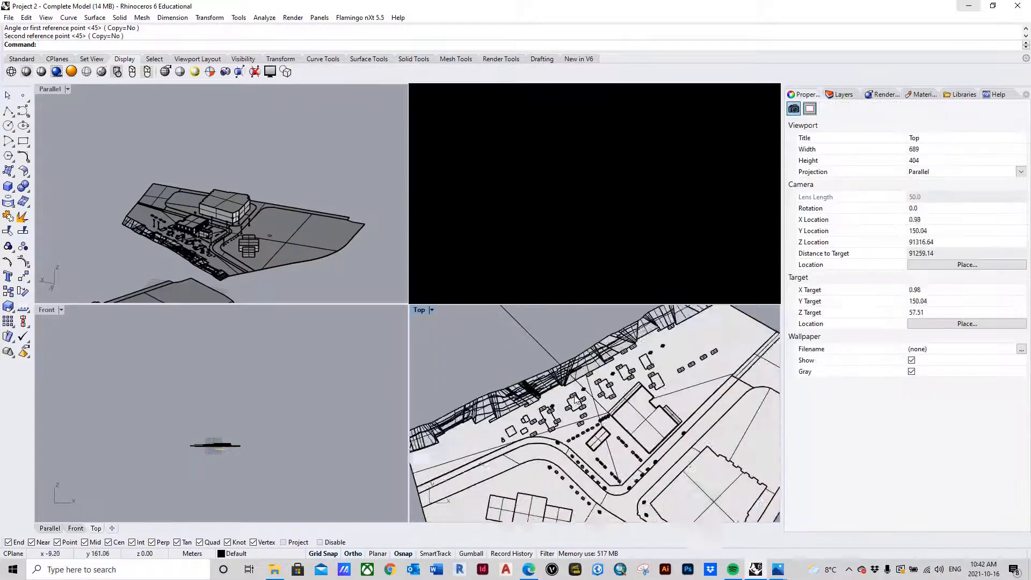
# - Delete the diagonal guide line from the rotated site copy
pyautogui.scroll(3, 618, 429)
pyautogui.scroll(-4, 649, 466)
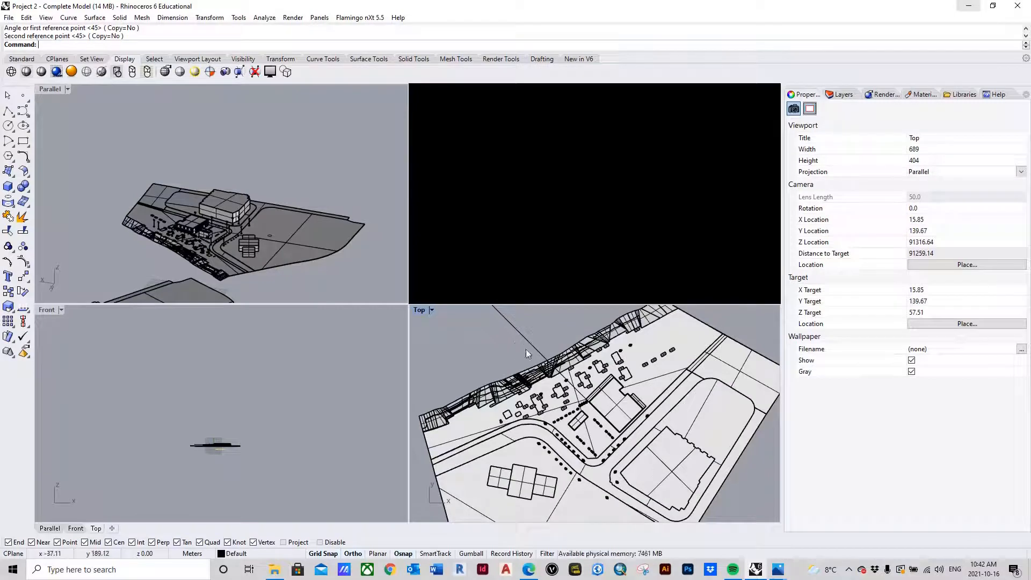
pyautogui.click(511, 324)
pyautogui.press('Delete')
pyautogui.scroll(-3, 610, 389)
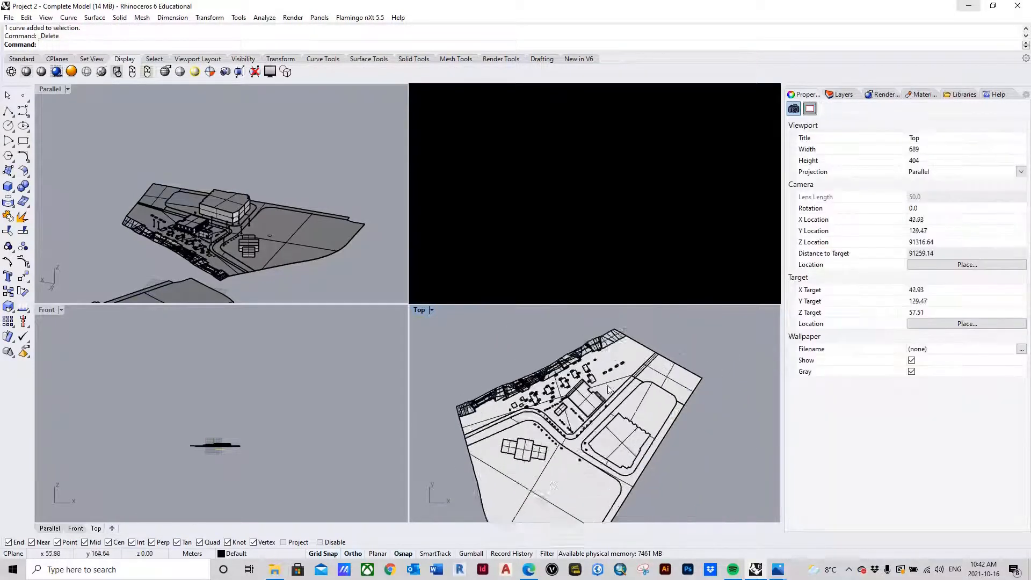
# - Compare the rotated site plan with the Oblique View 1 - Plan drawing in the sample project PDF, then return to Rhino
pyautogui.scroll(3, 610, 389)
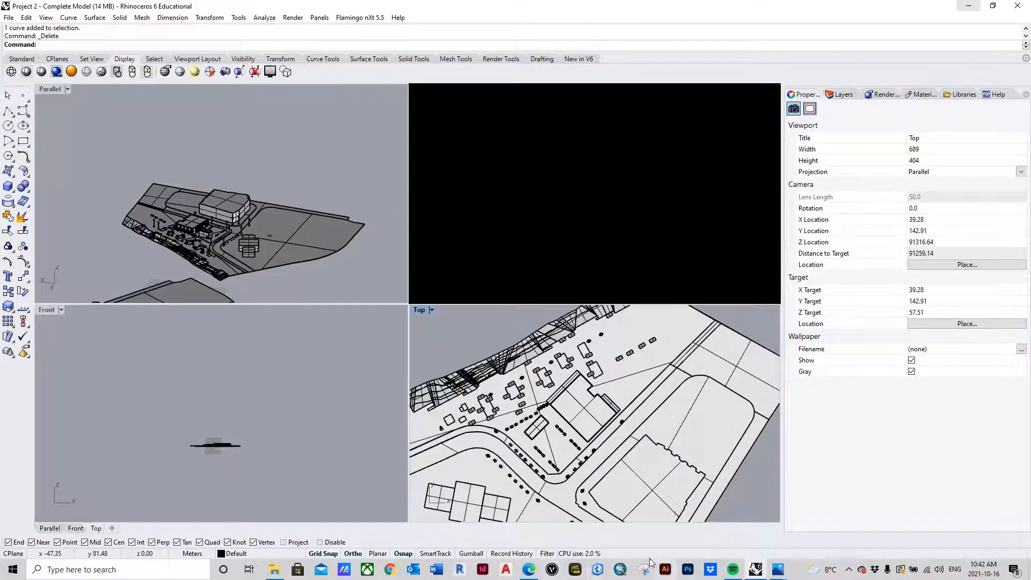
pyautogui.click(529, 570)
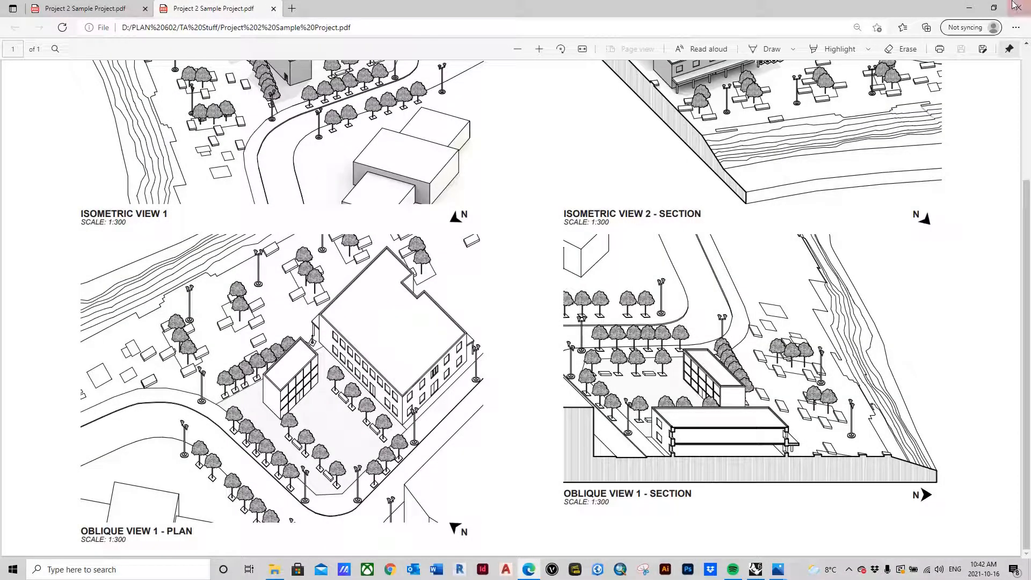
pyautogui.click(969, 8)
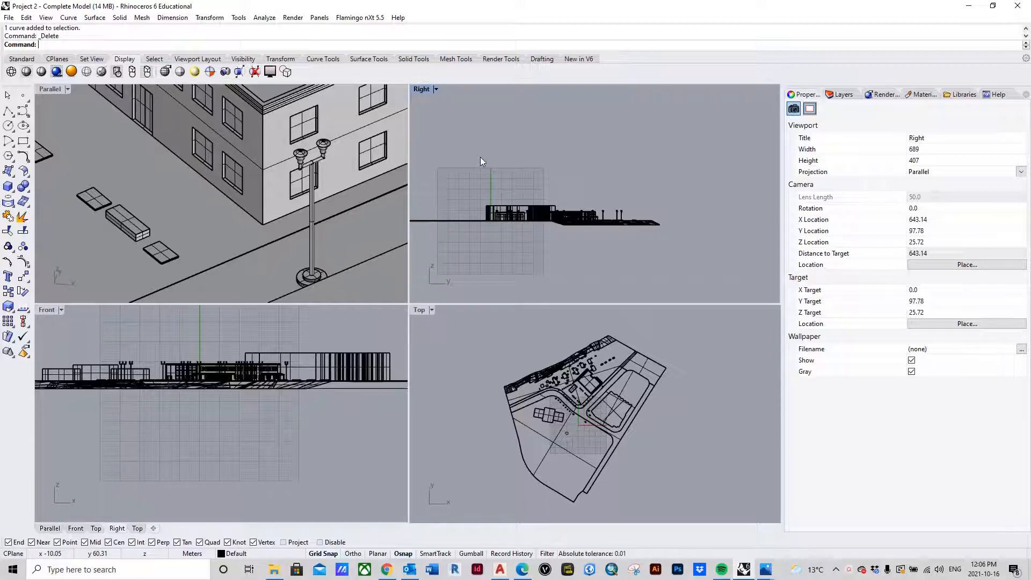
# - Create an additional viewport with the NewViewport command
pyautogui.write('New')
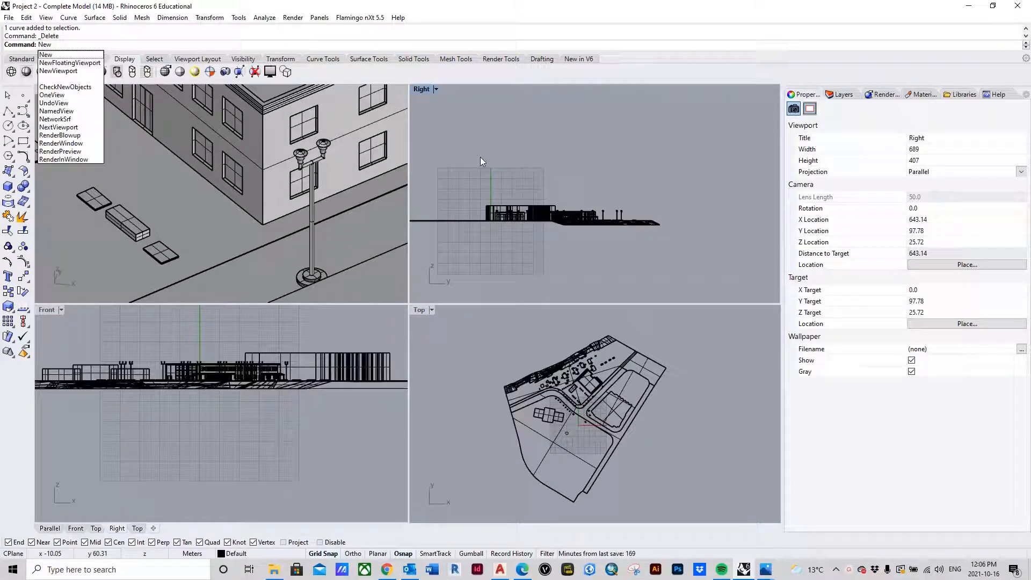
pyautogui.press('Down')
pyautogui.press('Down')
pyautogui.press('Down')
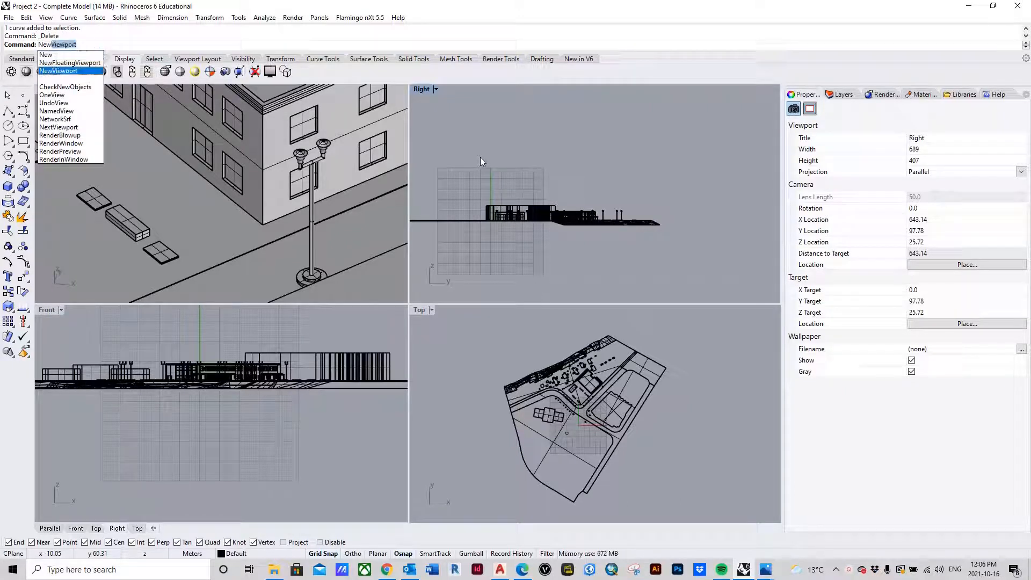
pyautogui.press('Return')
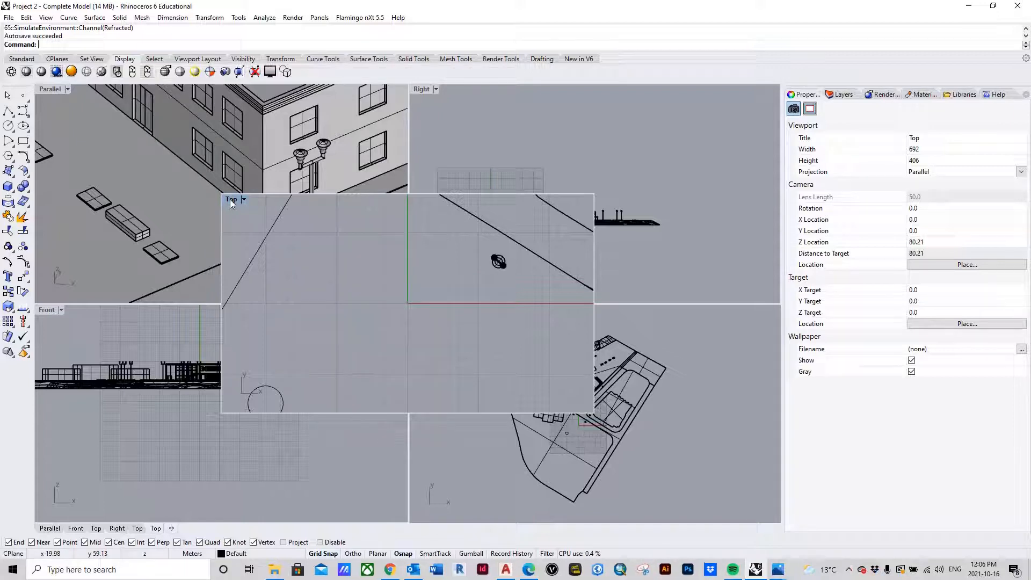
pyautogui.click(231, 200)
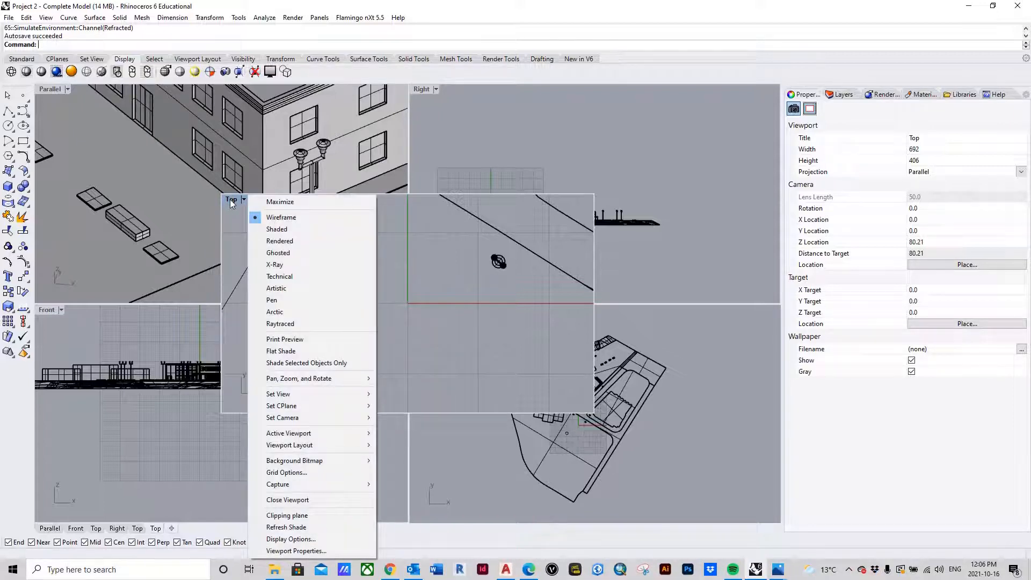
pyautogui.click(484, 240)
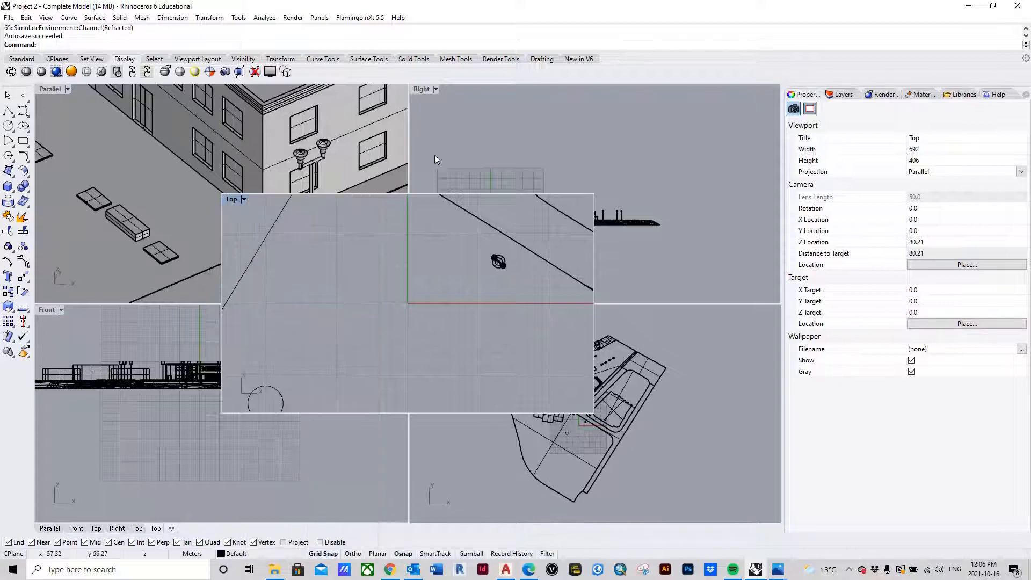
# - Set the new viewport to the Right view and place it over the existing Right viewport
pyautogui.click(232, 201)
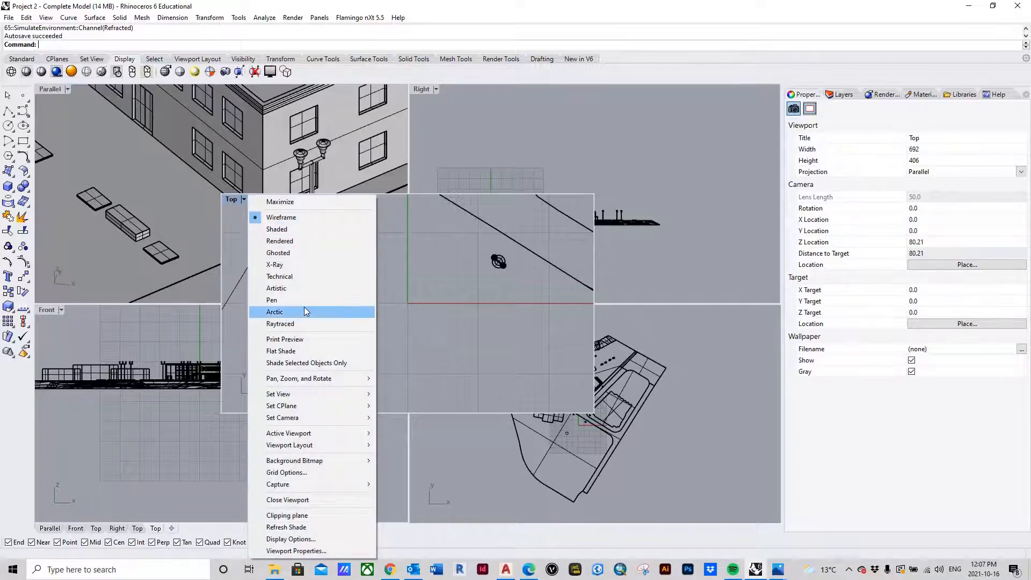
pyautogui.moveTo(312, 392)
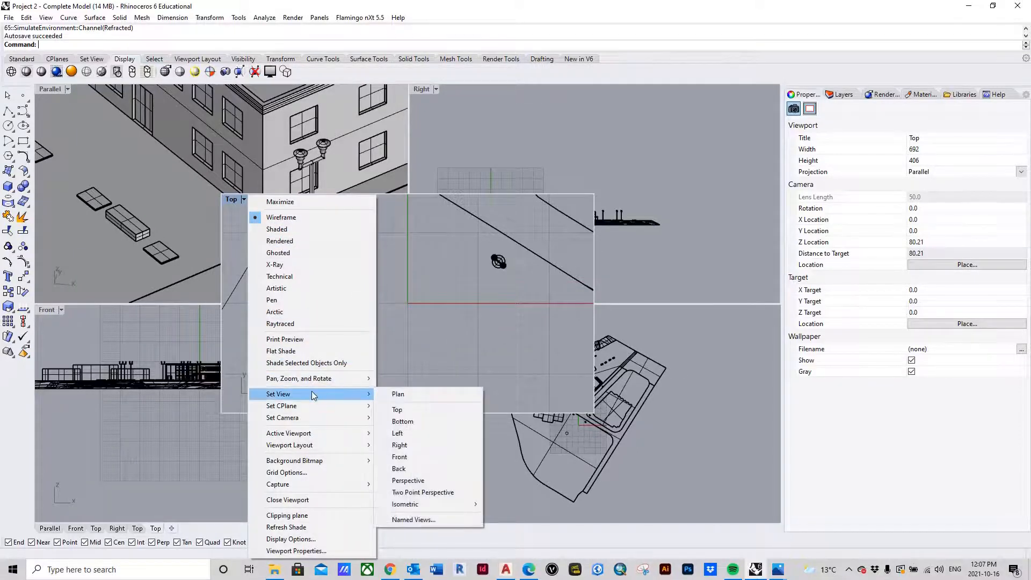
pyautogui.click(412, 444)
pyautogui.moveTo(235, 204); pyautogui.dragTo(425, 92)
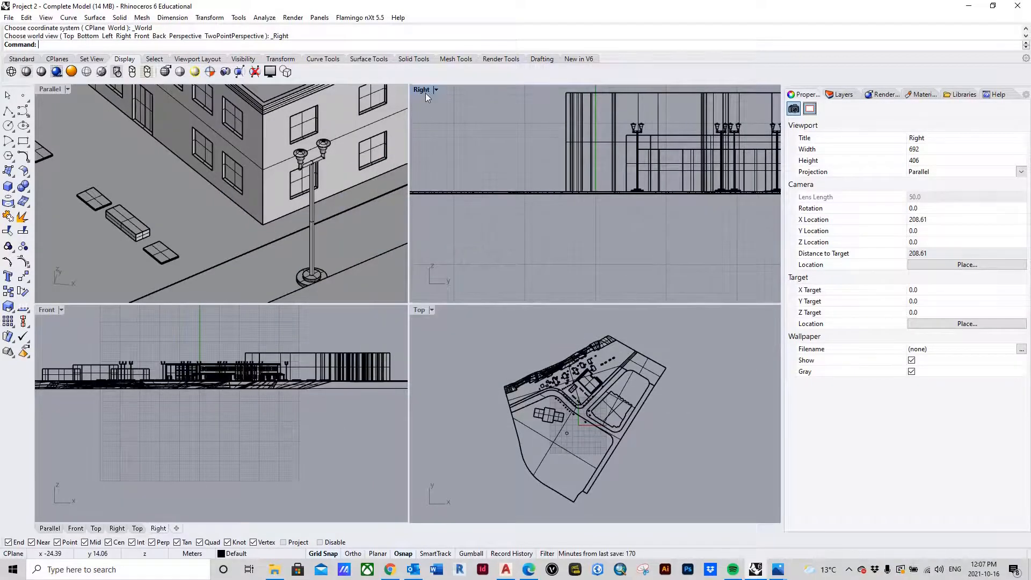
pyautogui.scroll(-18, 505, 221)
pyautogui.scroll(10, 540, 215)
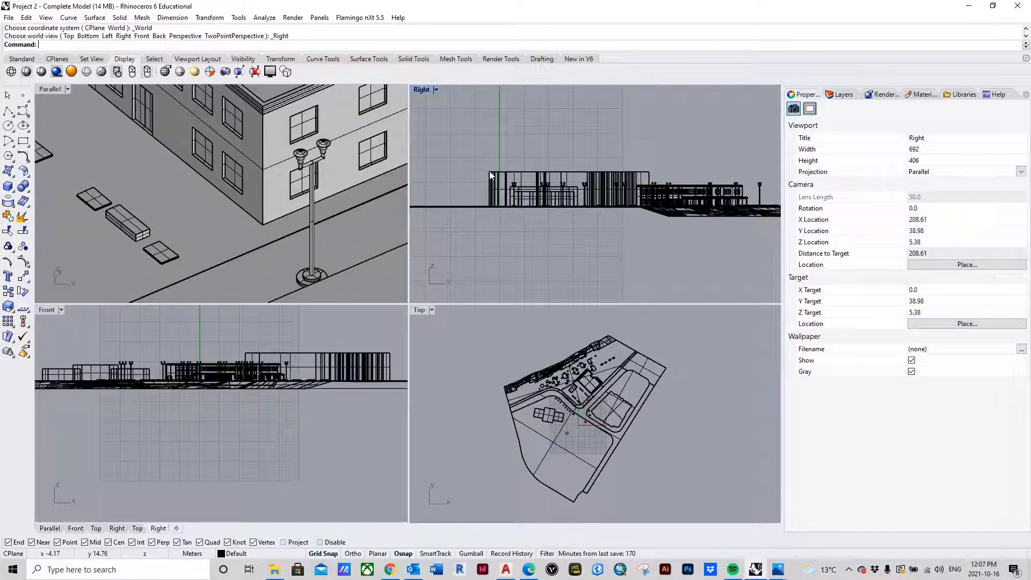
# - Examine the main building, its courtyard and the surrounding street in the Parallel viewport
pyautogui.click(317, 195)
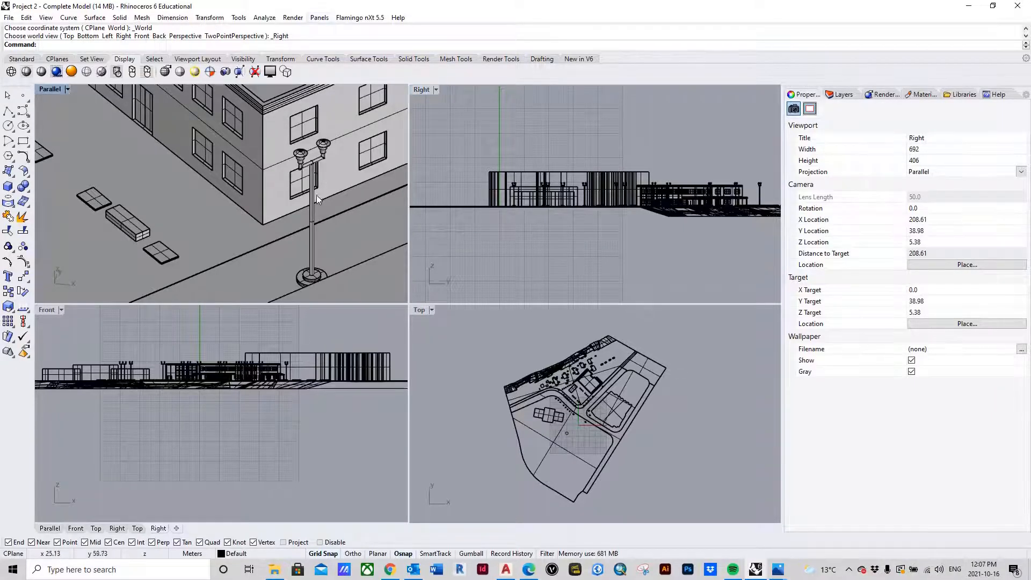
pyautogui.scroll(-5, 301, 196)
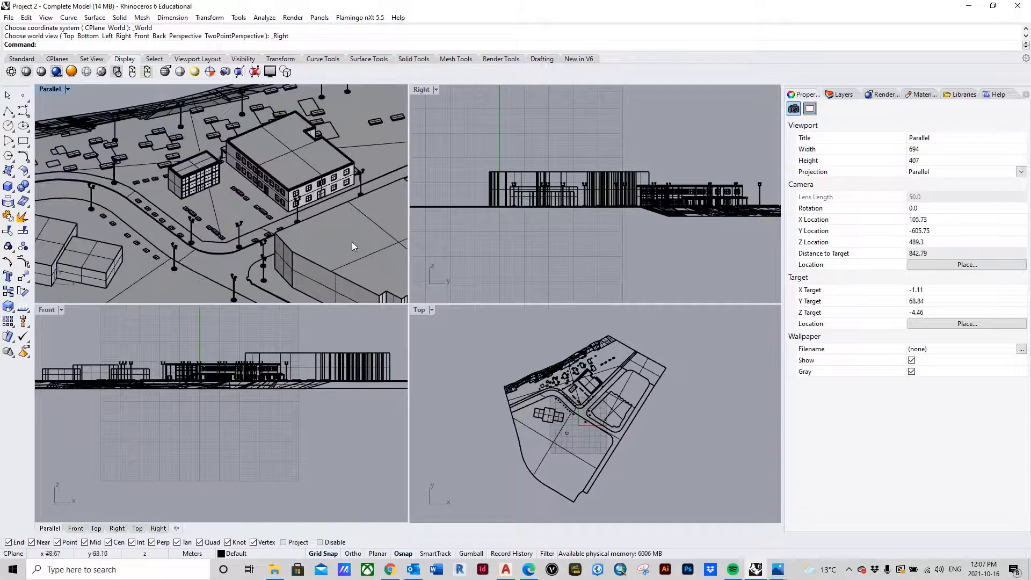
pyautogui.scroll(-2, 218, 191)
pyautogui.scroll(6, 218, 185)
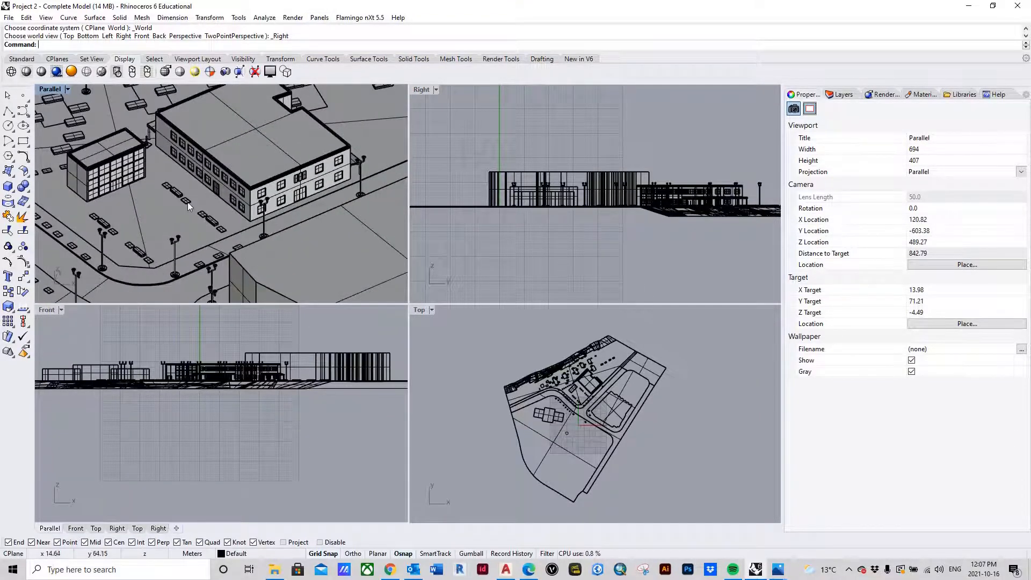
pyautogui.scroll(3, 249, 203)
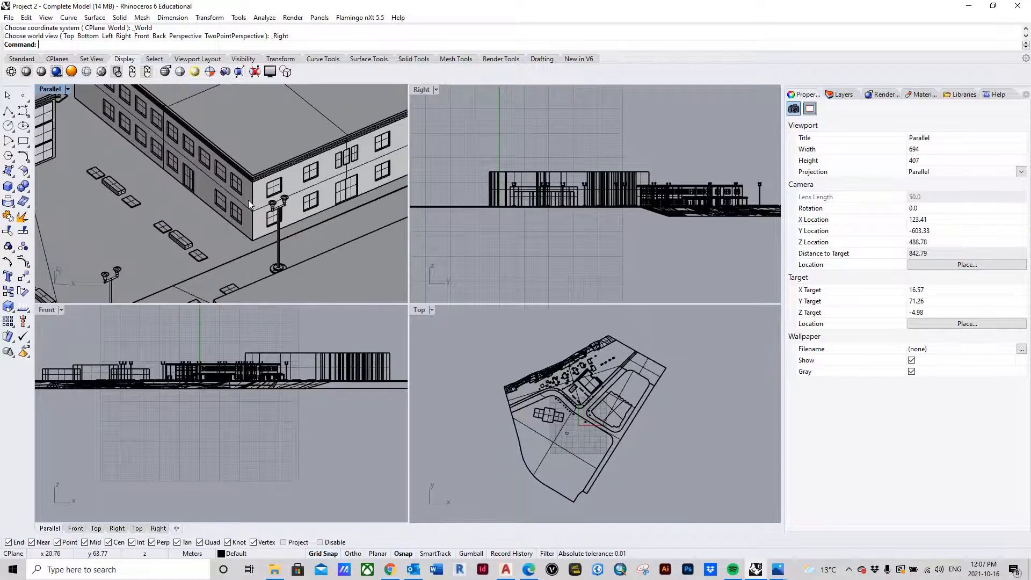
pyautogui.scroll(-4, 253, 193)
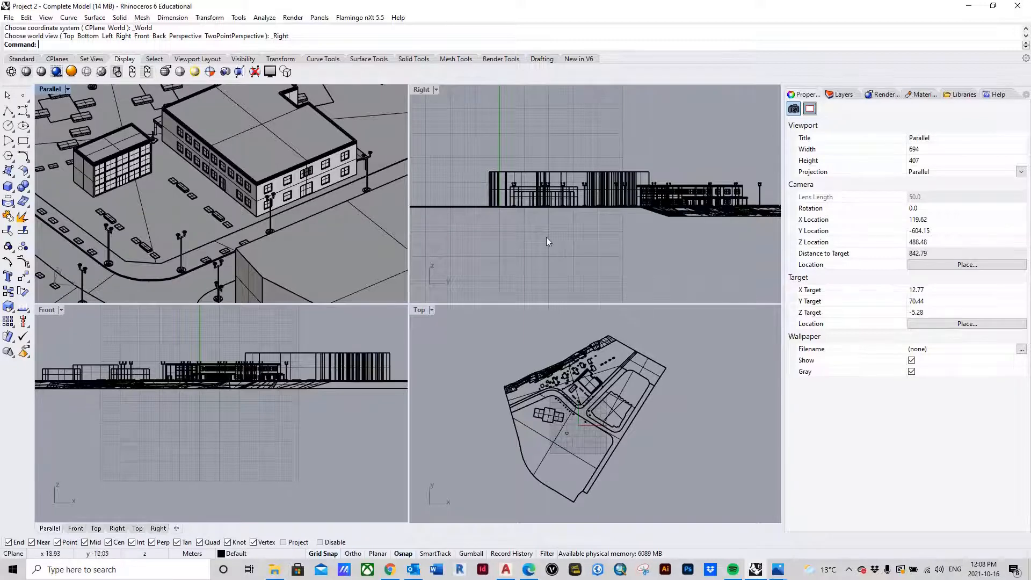
# - Start the Shear command and select the entire rotated site model in the Top viewport as the objects to shear
pyautogui.rightClick(541, 195)
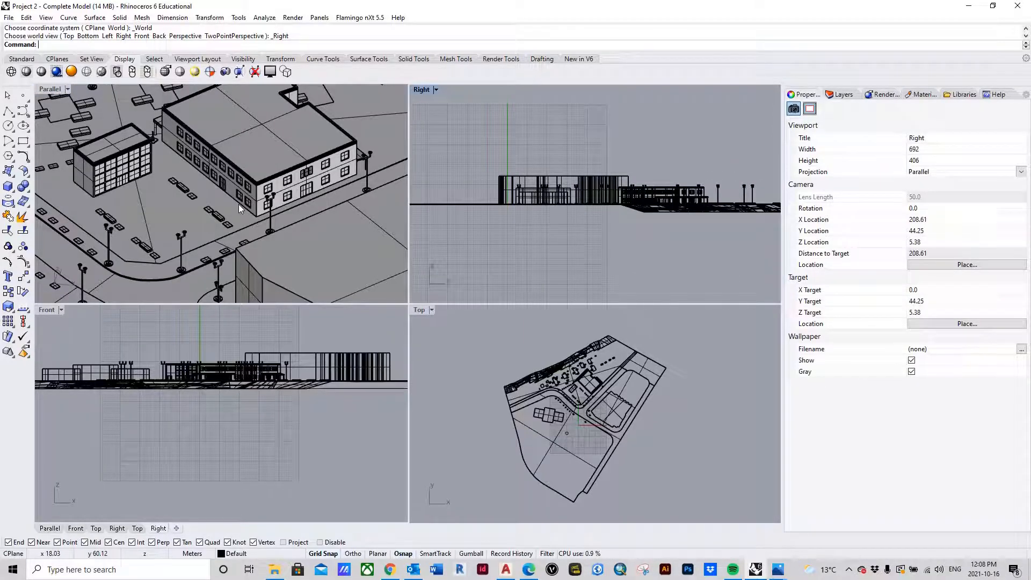
pyautogui.write('Shear')
pyautogui.press('Return')
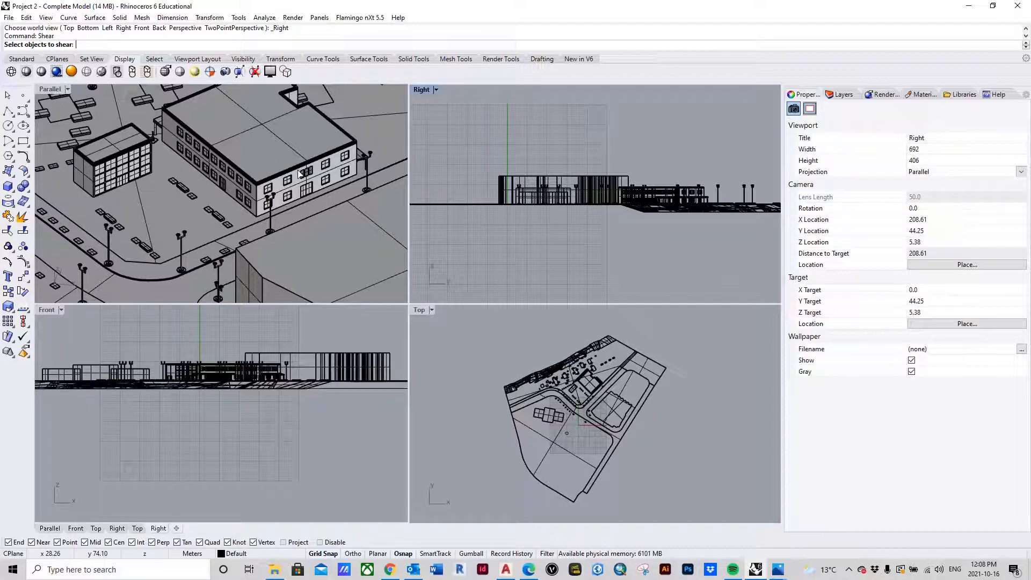
pyautogui.scroll(-10, 299, 173)
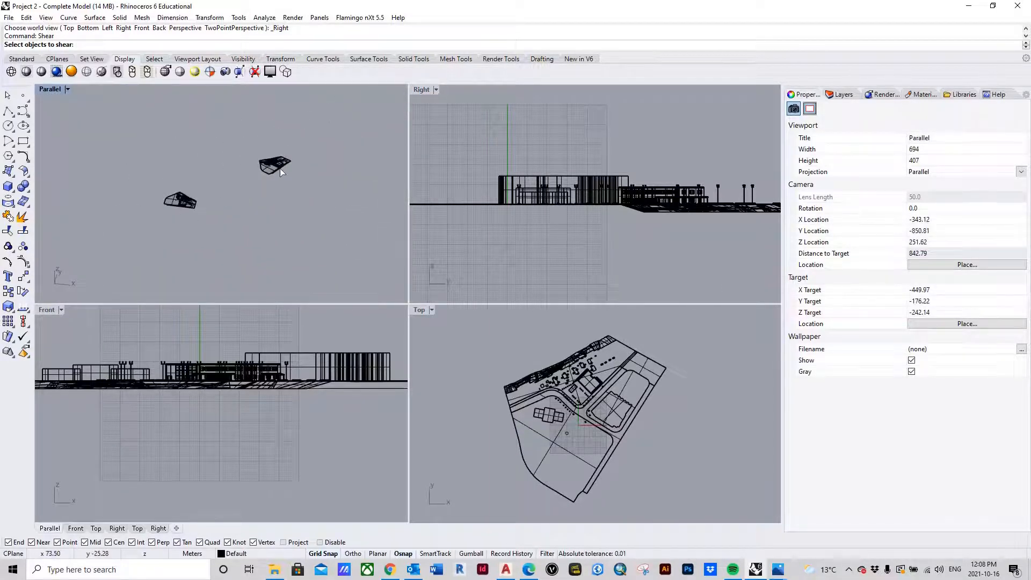
pyautogui.scroll(10, 183, 195)
pyautogui.scroll(4, 182, 195)
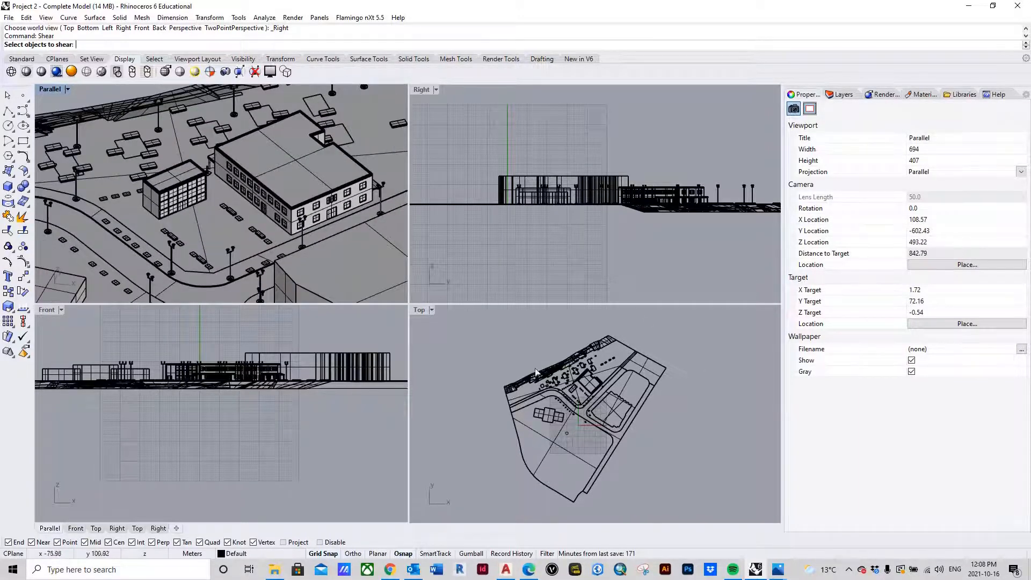
pyautogui.scroll(-2, 532, 380)
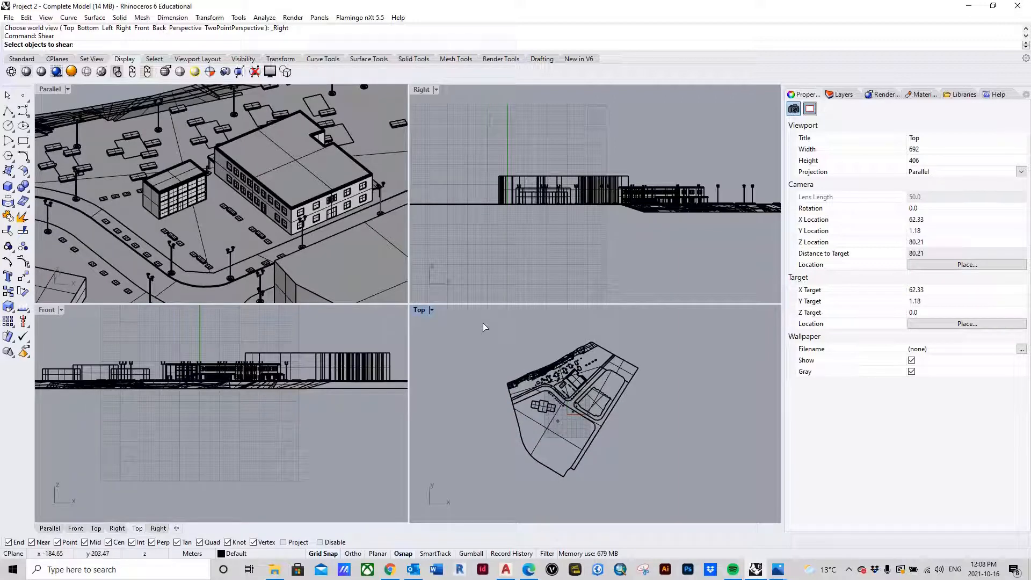
pyautogui.moveTo(483, 323); pyautogui.dragTo(667, 495)
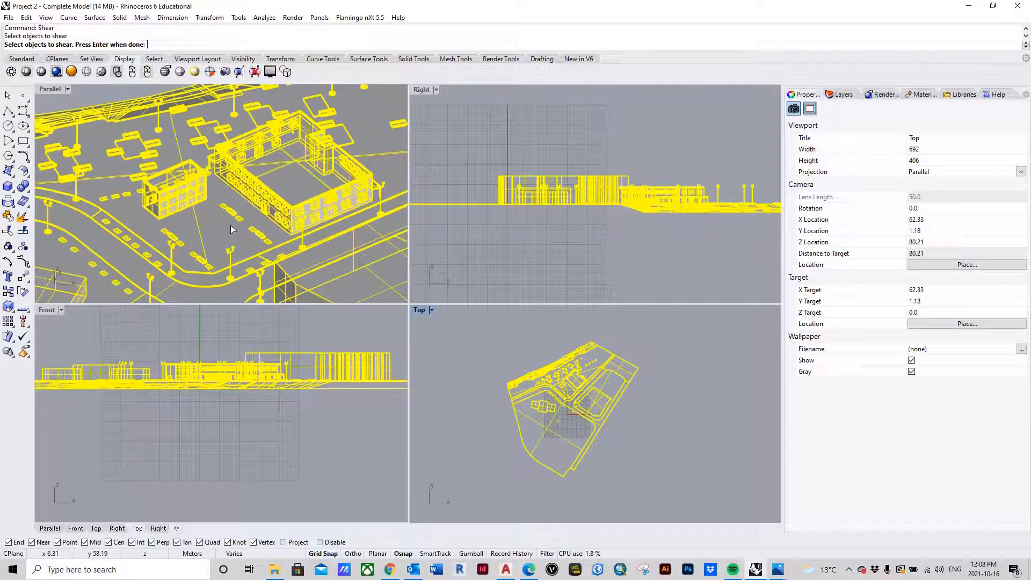
pyautogui.rightClick(157, 149)
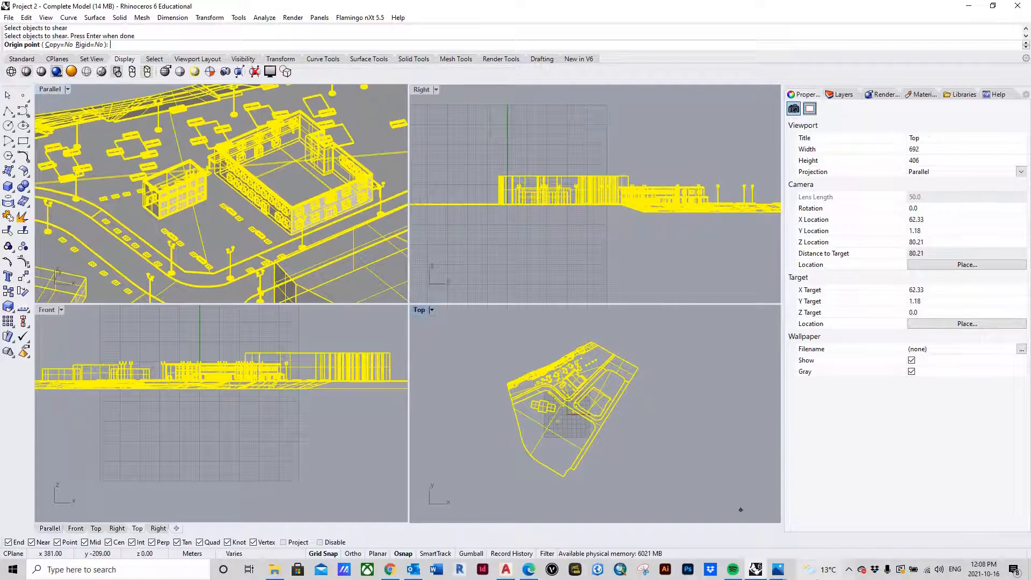
# - Check Oblique View 1 - Plan in the sample project PDF, then return to Rhino and set the shear origin at the main building's street-side base corner
pyautogui.click(534, 571)
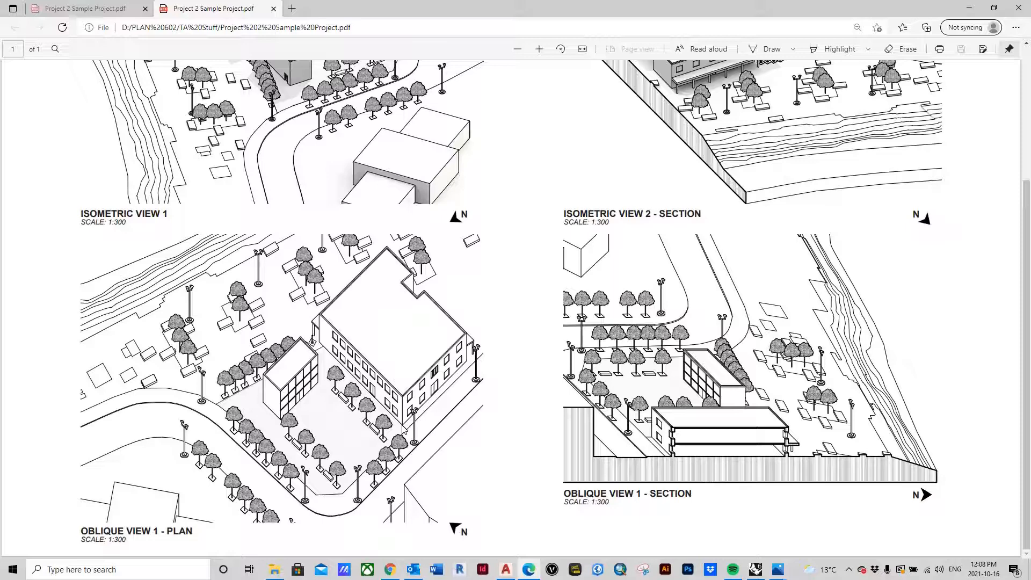
pyautogui.click(970, 7)
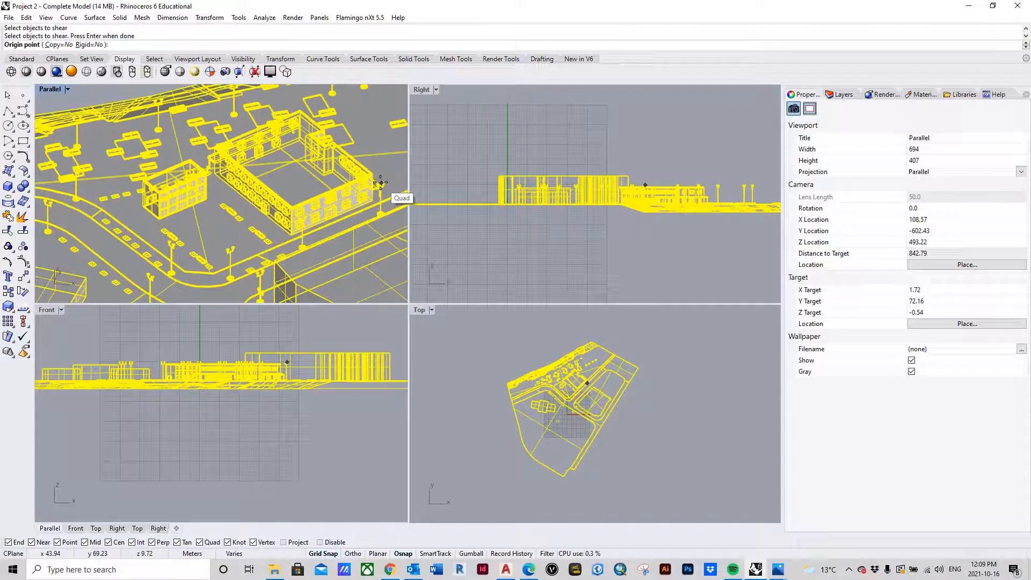
pyautogui.scroll(2, 295, 236)
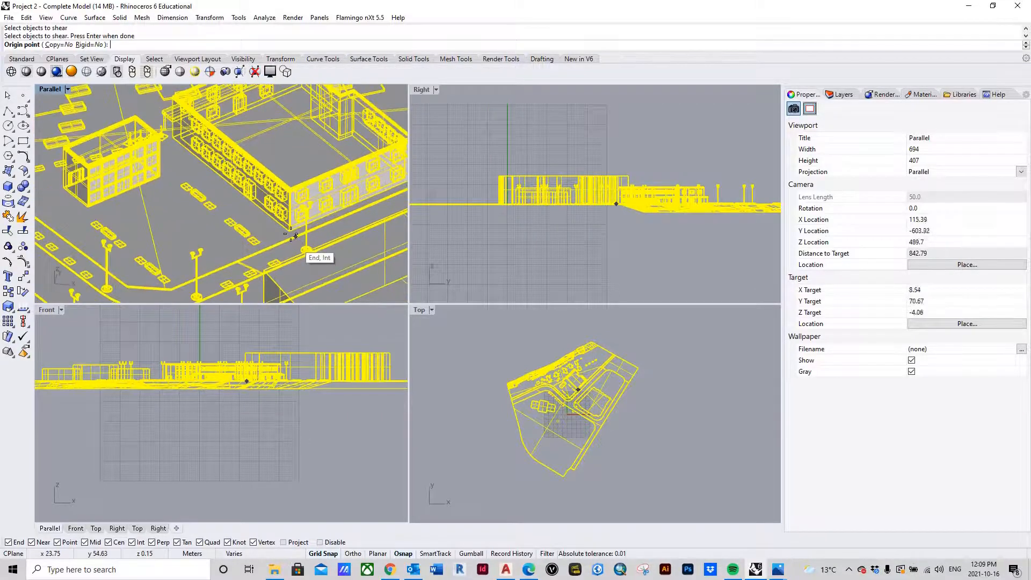
pyautogui.scroll(2, 295, 236)
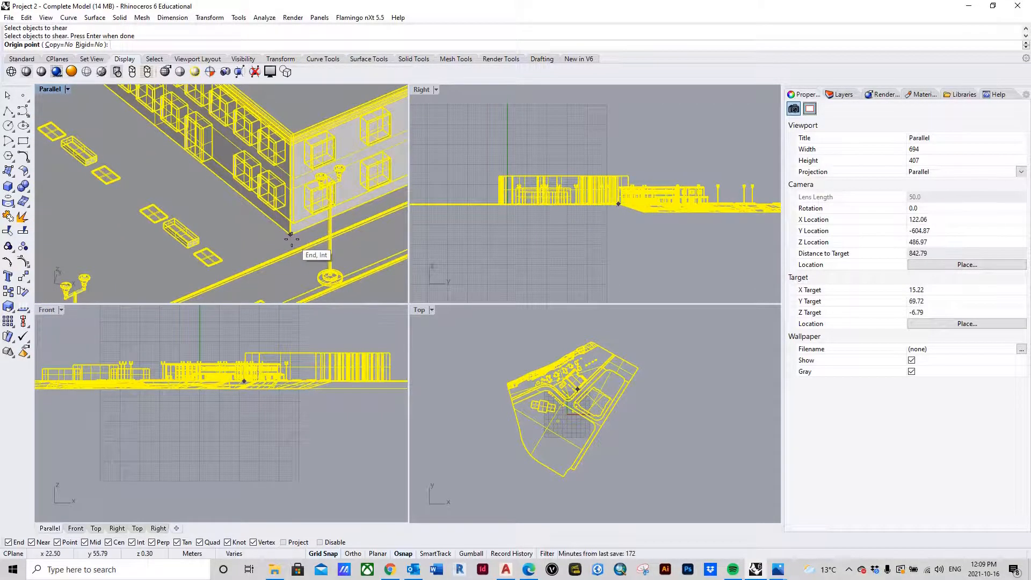
pyautogui.scroll(6, 577, 360)
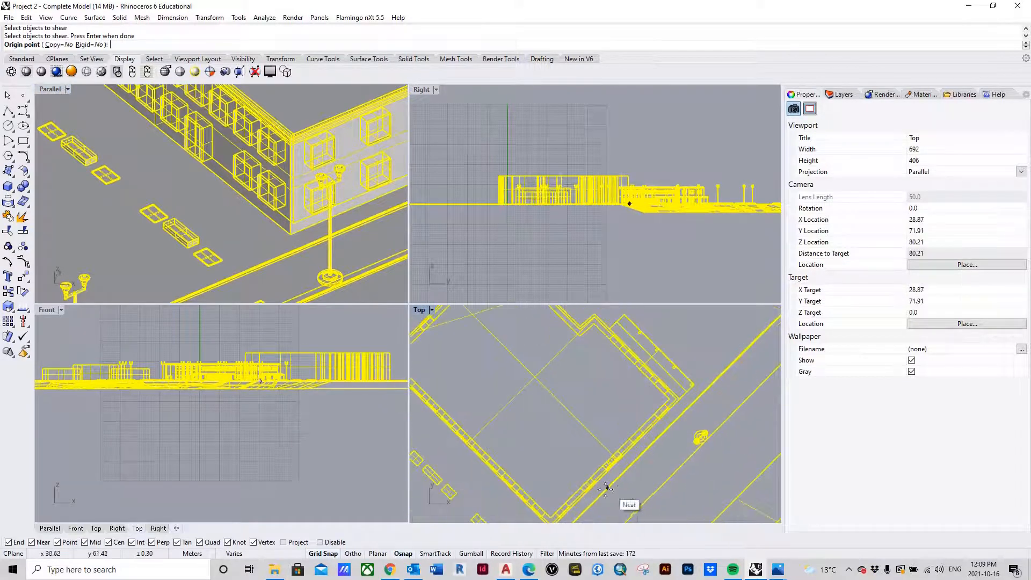
pyautogui.scroll(-4, 605, 488)
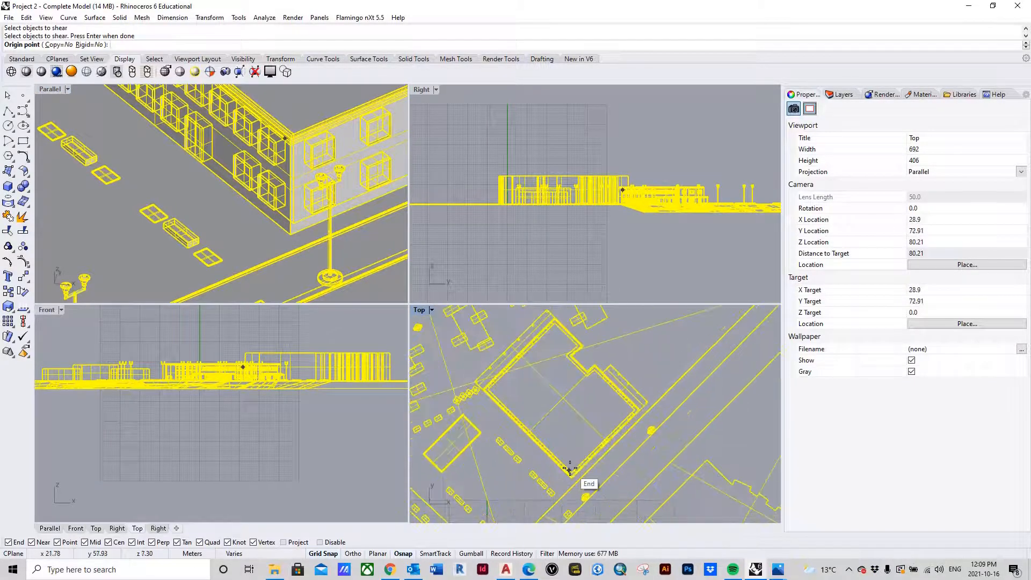
pyautogui.scroll(-5, 285, 233)
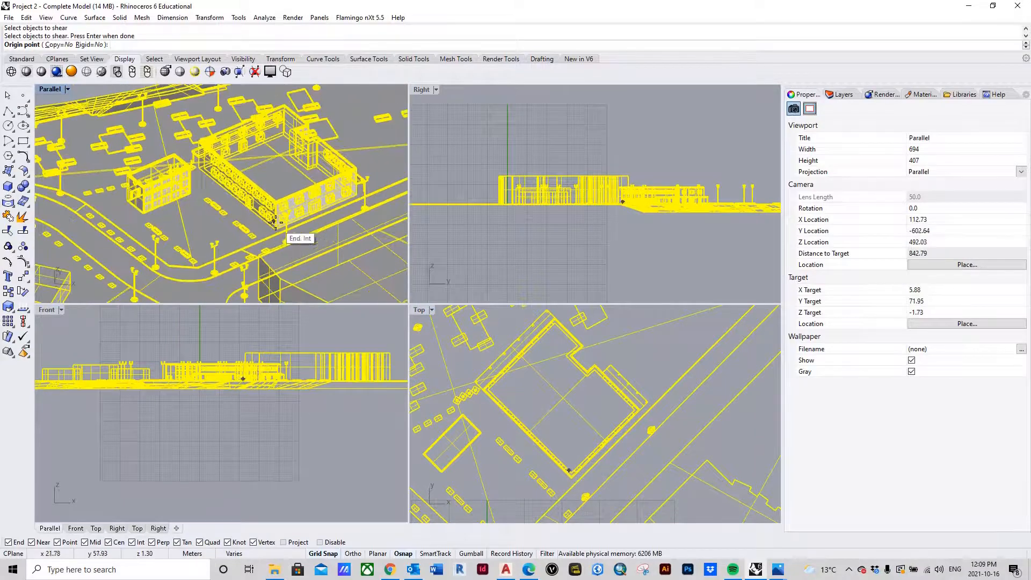
pyautogui.scroll(4, 273, 221)
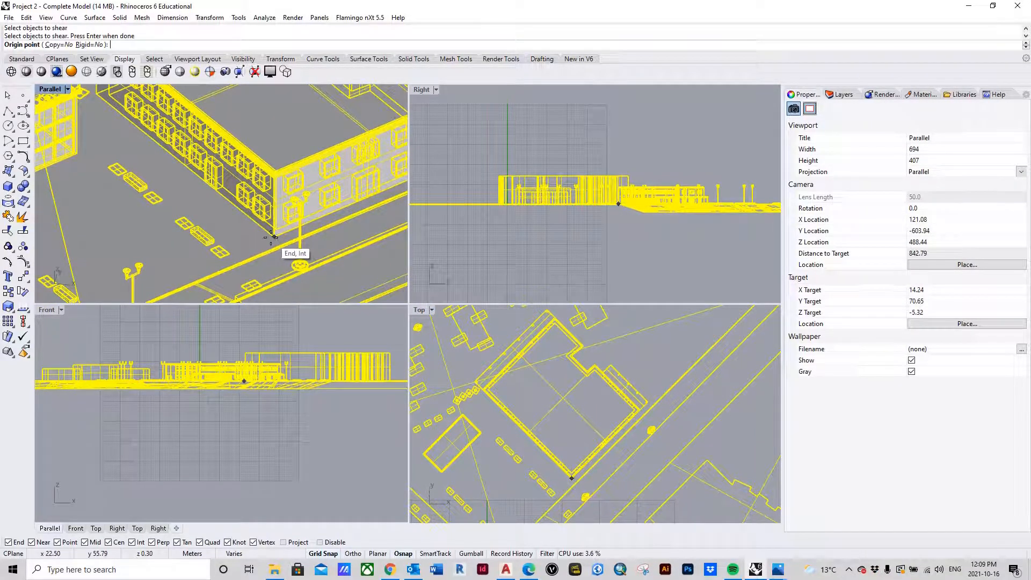
pyautogui.click(271, 237)
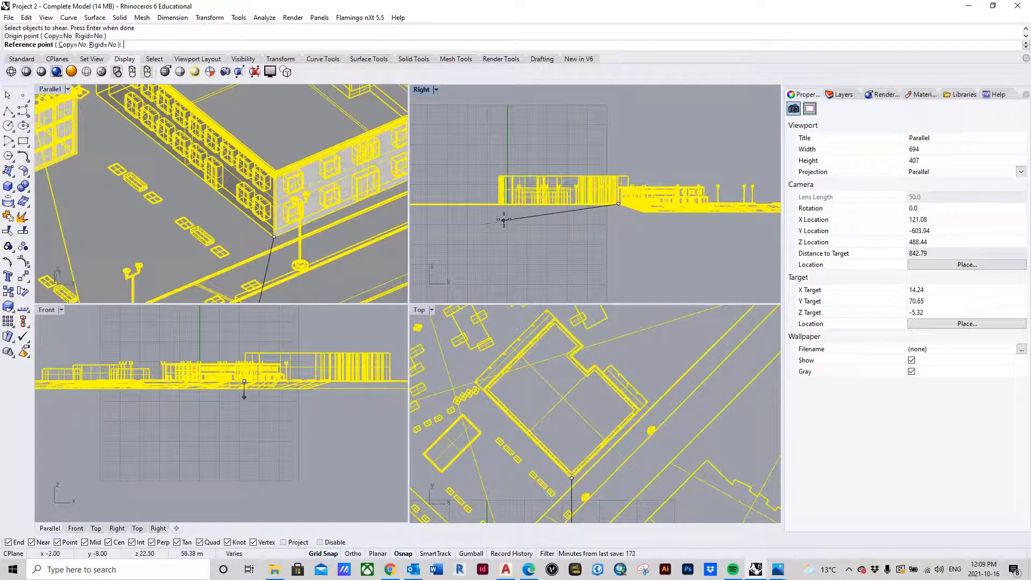
# - Set the shear reference point in the Right viewport at the top of the wall corner, directly above the origin point
pyautogui.scroll(5, 272, 215)
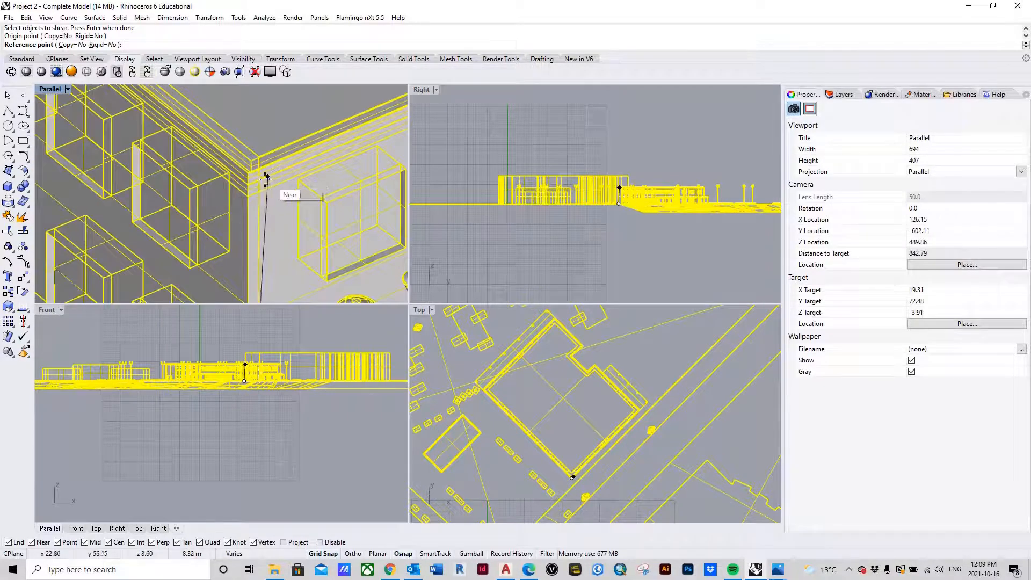
pyautogui.scroll(2, 266, 177)
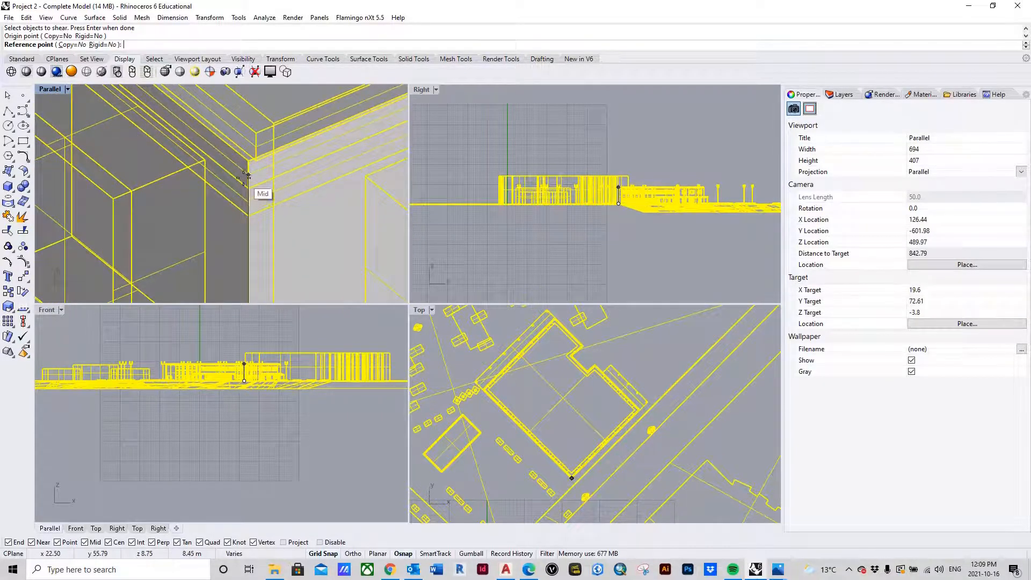
pyautogui.scroll(5, 623, 201)
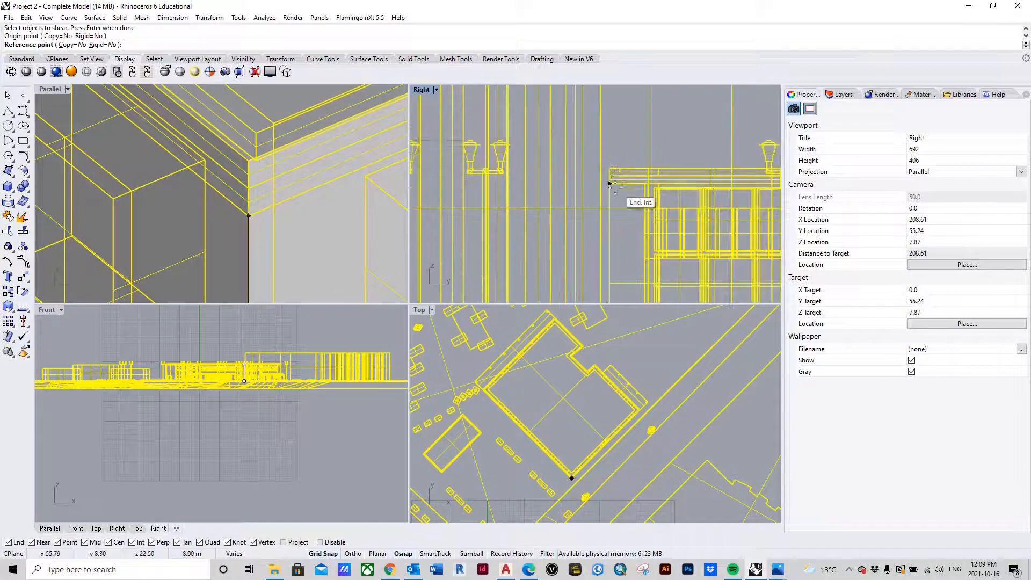
pyautogui.moveTo(613, 187); pyautogui.dragTo(546, 198, button='right')
pyautogui.scroll(1, 546, 206)
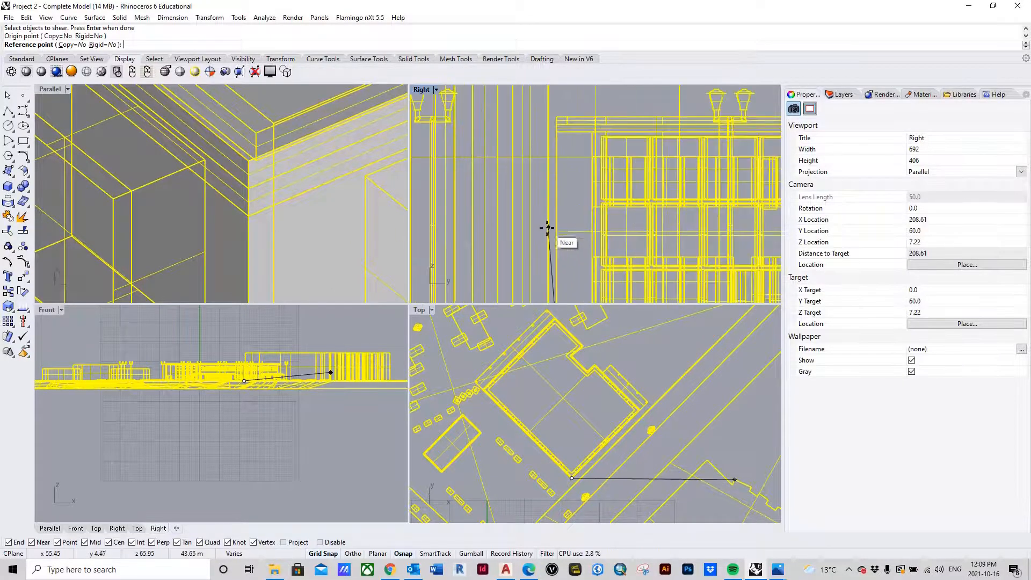
pyautogui.scroll(1, 553, 225)
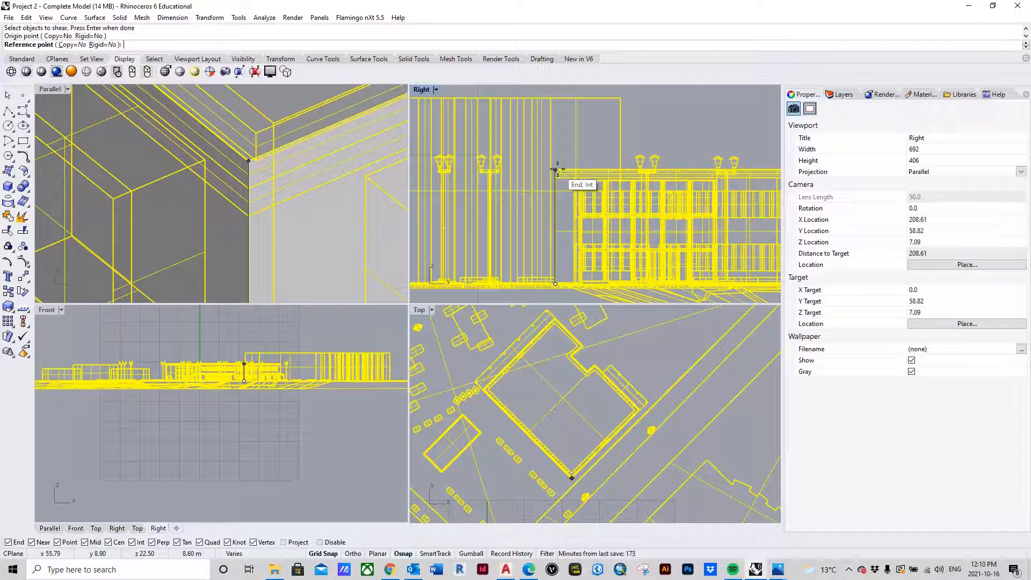
pyautogui.click(555, 169)
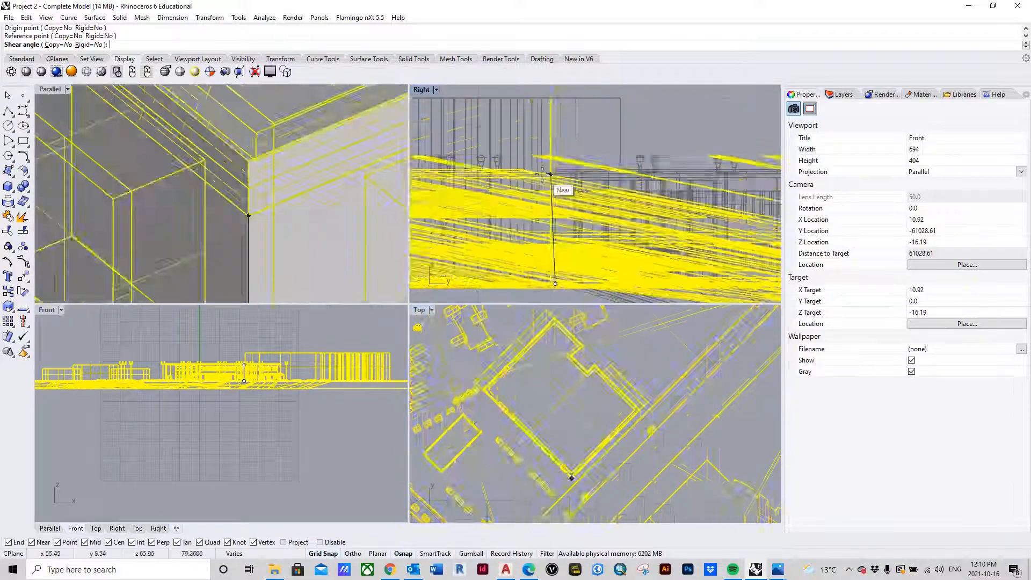
# - Shear the selected site model by an angle of -30 degrees in the Right viewport
pyautogui.scroll(-4, 621, 152)
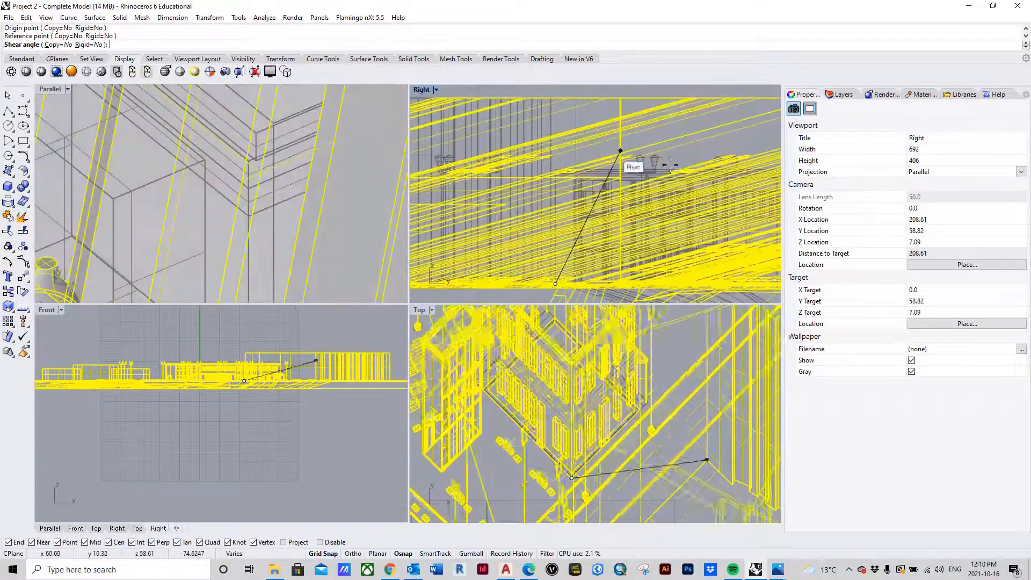
pyautogui.scroll(4, 602, 154)
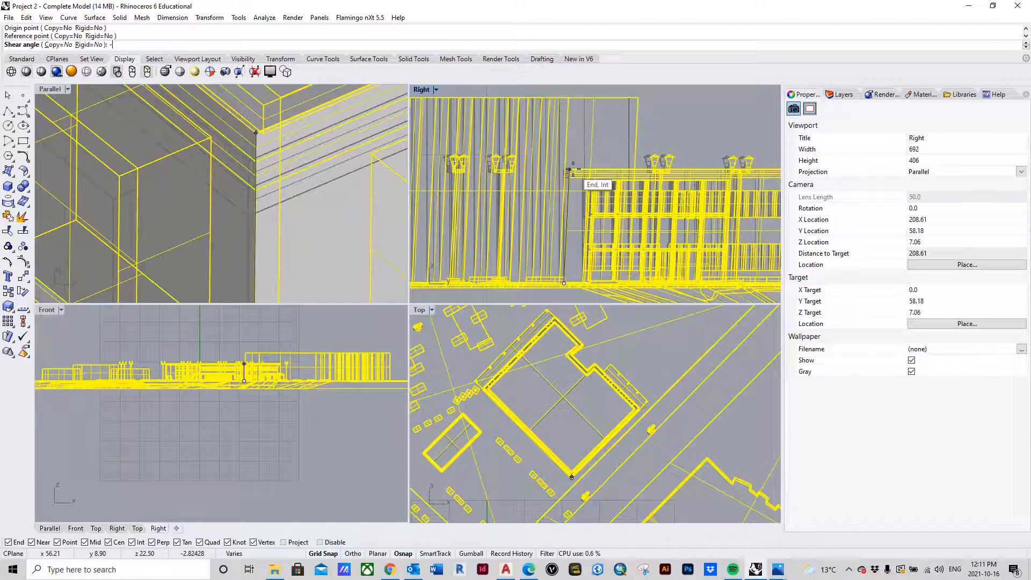
pyautogui.write('30')
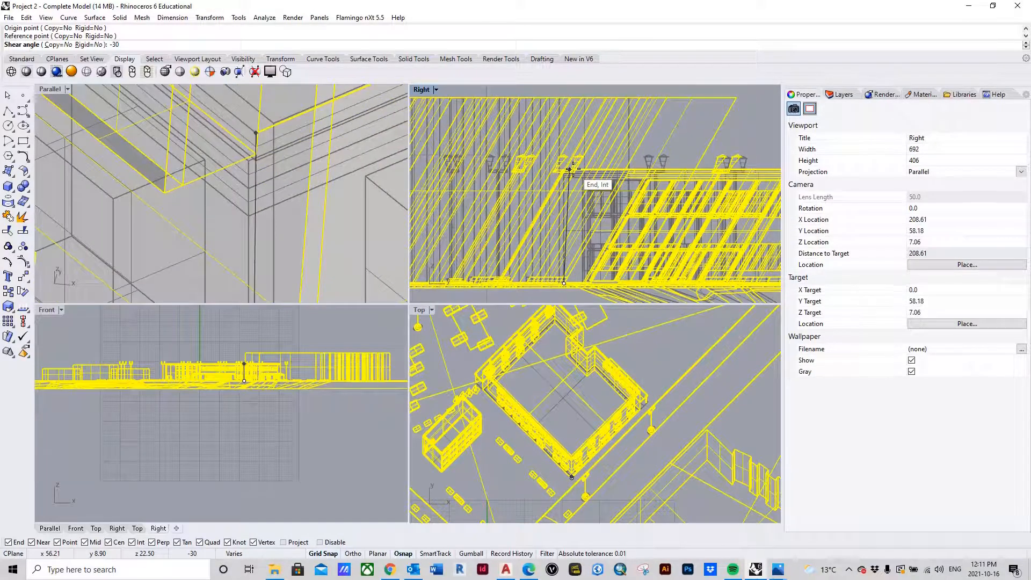
pyautogui.press('Return')
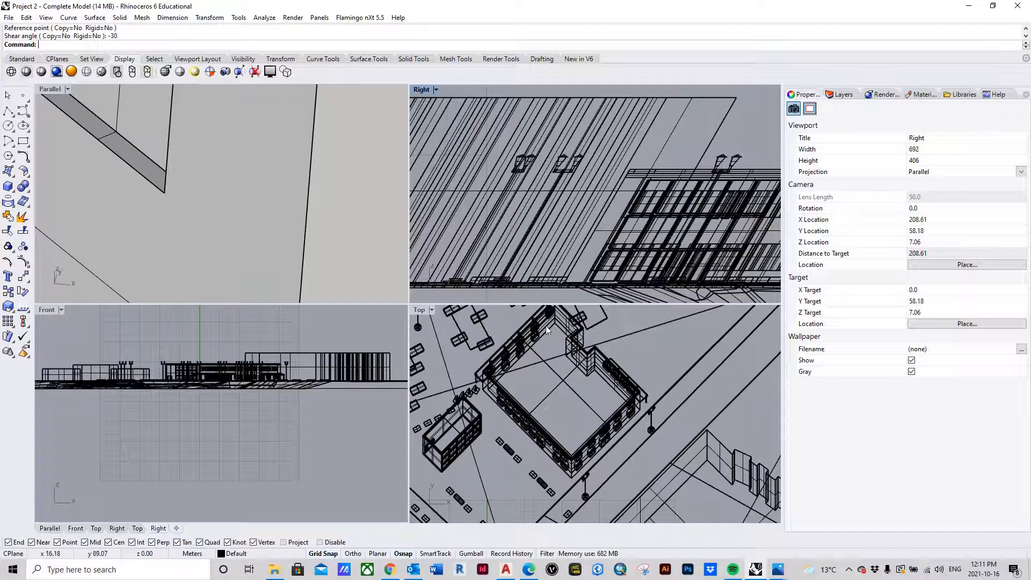
# - Change the Top viewport's display mode to Shaded, framed around the sheared main building
pyautogui.scroll(-5, 587, 343)
pyautogui.scroll(5, 587, 343)
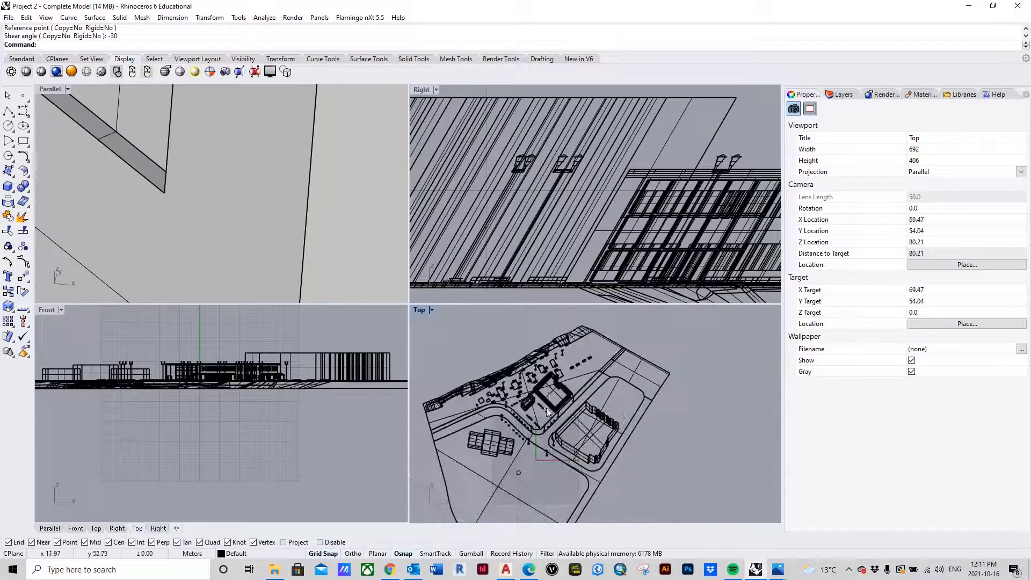
pyautogui.scroll(-2, 555, 398)
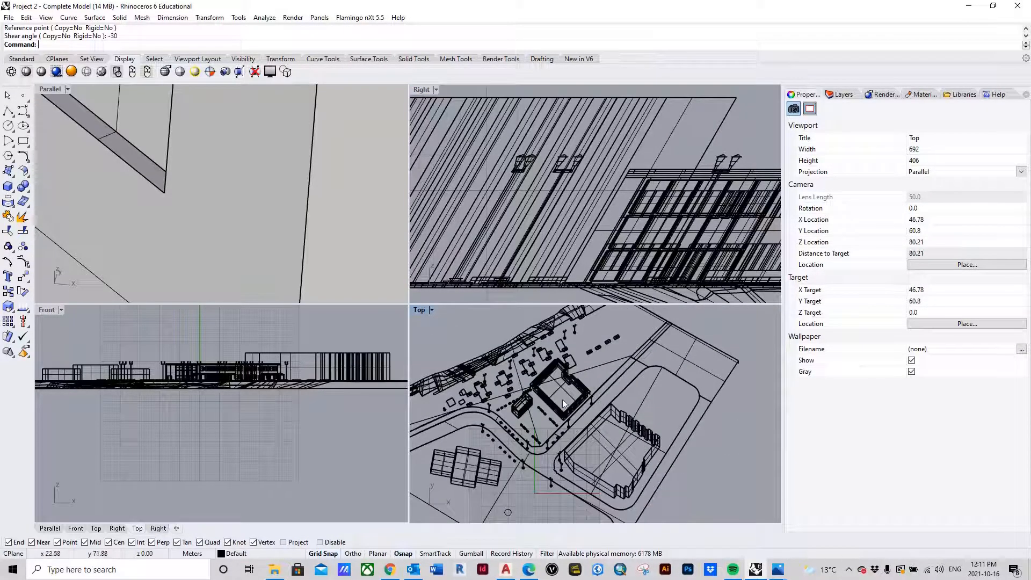
pyautogui.scroll(4, 556, 398)
pyautogui.click(418, 311)
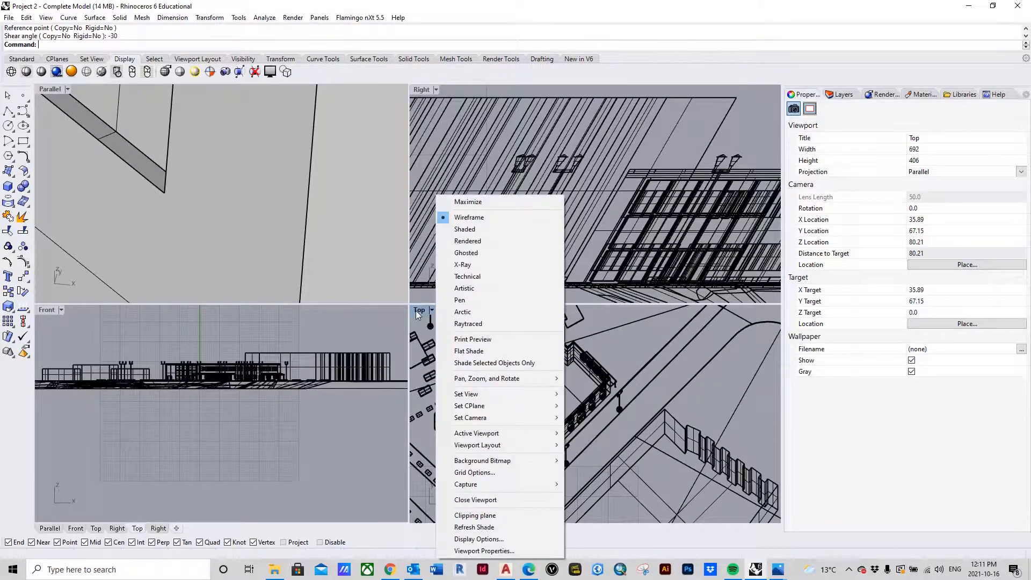
pyautogui.click(475, 227)
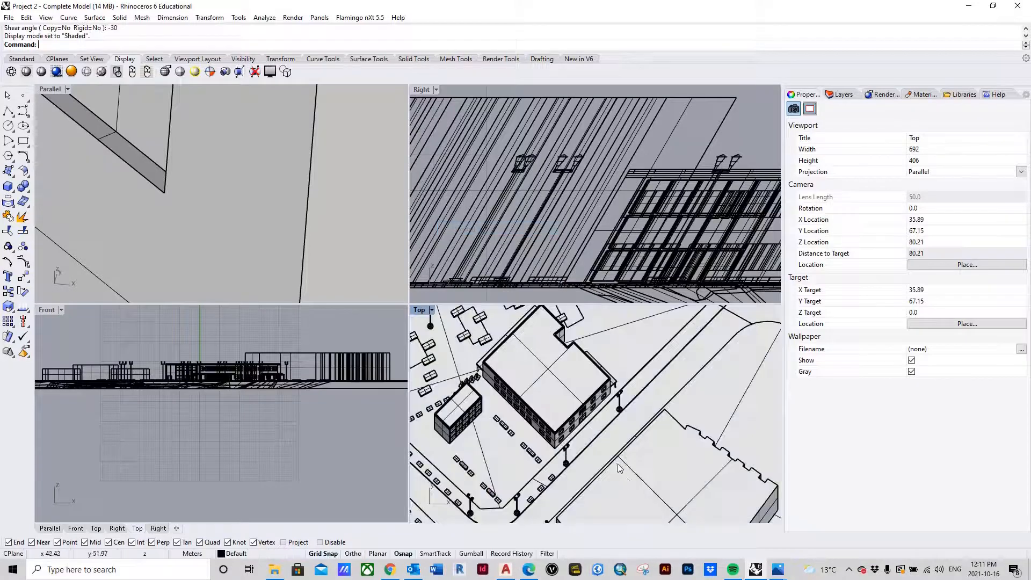
# - Examine the sheared main building's roof and facades, the smaller building and the overall site in the shaded Top viewport
pyautogui.scroll(-3, 618, 464)
pyautogui.scroll(4, 569, 427)
pyautogui.scroll(-2, 569, 427)
pyautogui.scroll(3, 563, 412)
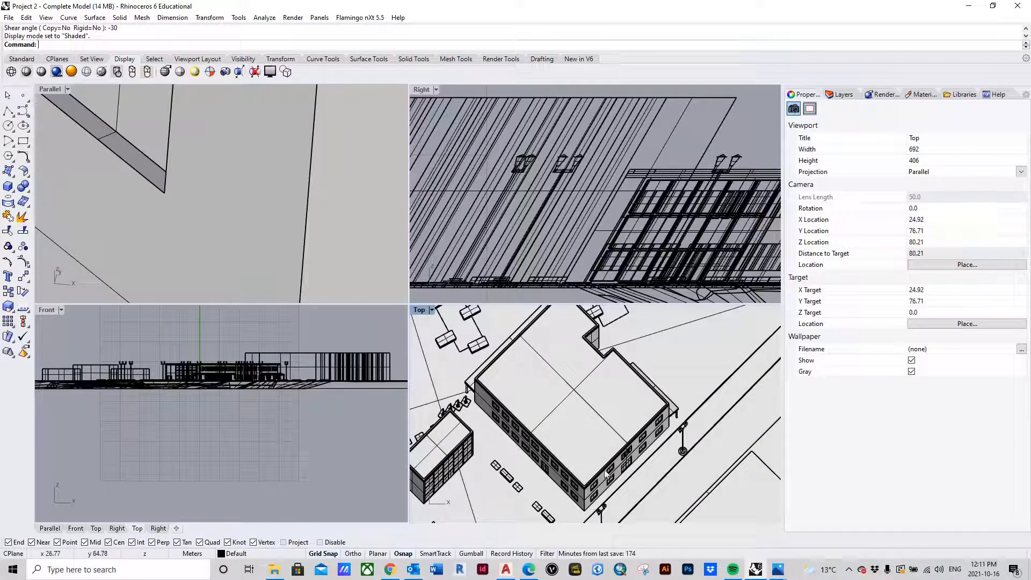
pyautogui.scroll(-2, 706, 375)
pyautogui.scroll(2, 653, 377)
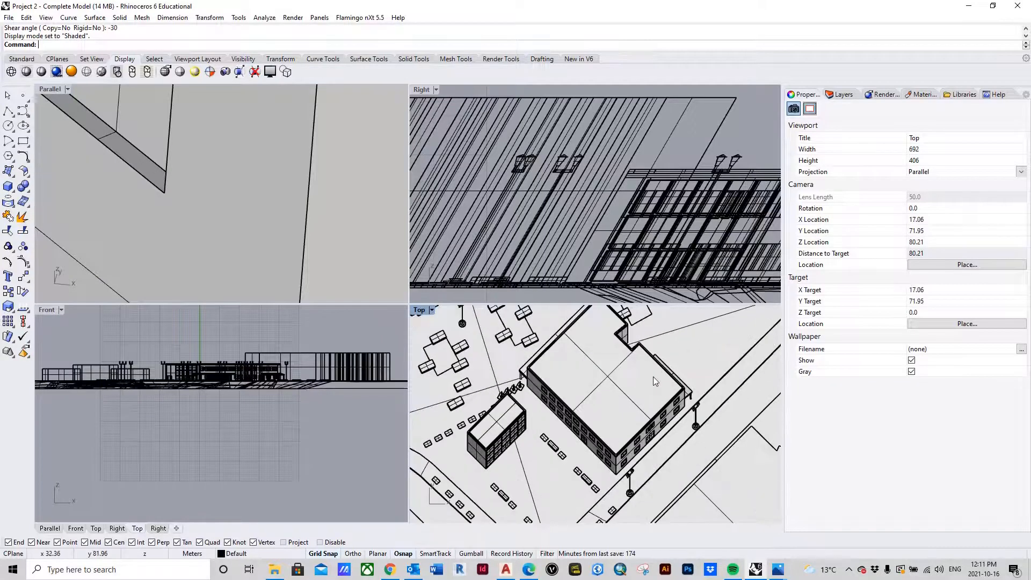
pyautogui.scroll(2, 586, 446)
pyautogui.scroll(-2, 585, 446)
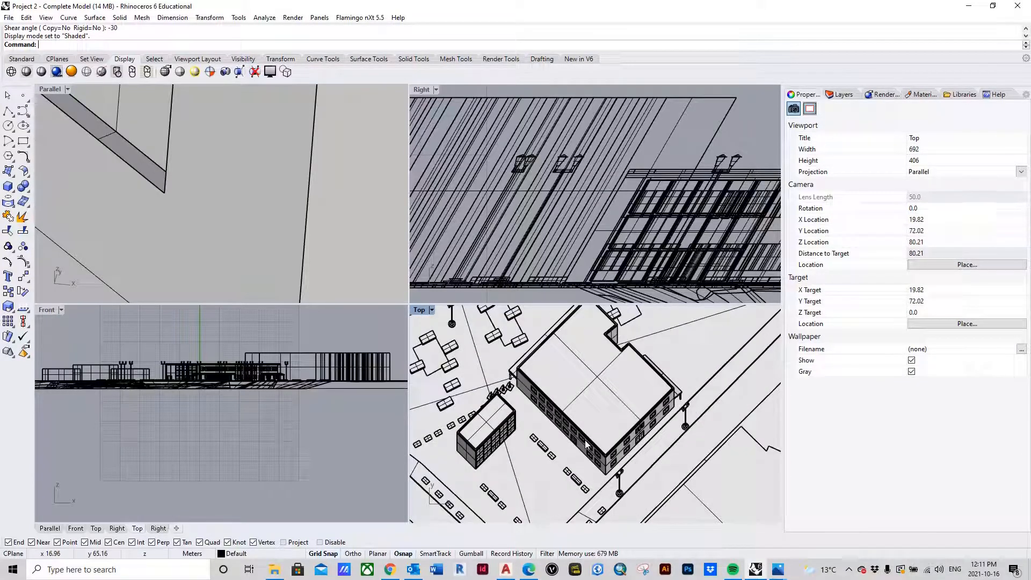
pyautogui.scroll(2, 586, 445)
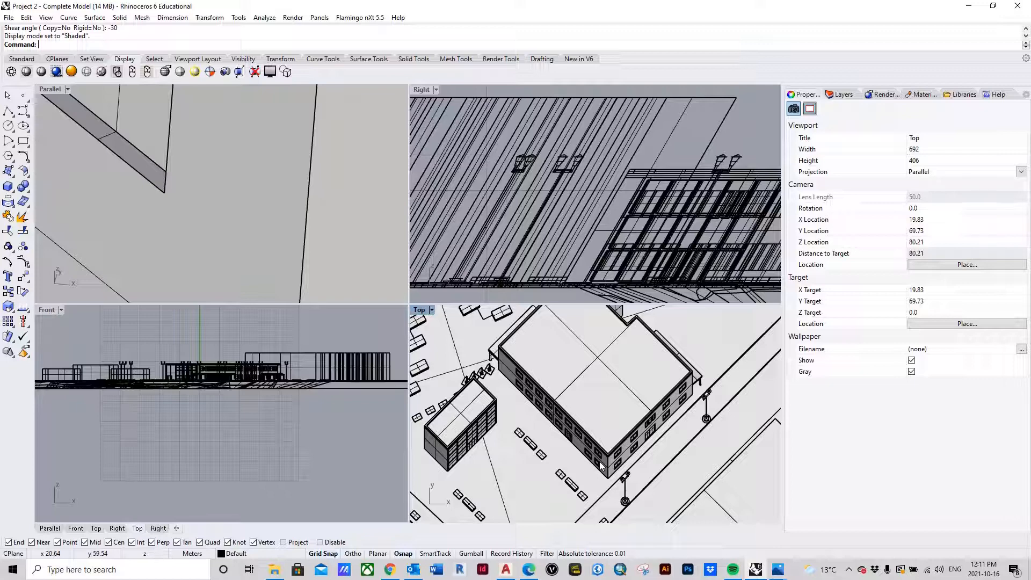
pyautogui.scroll(-5, 601, 466)
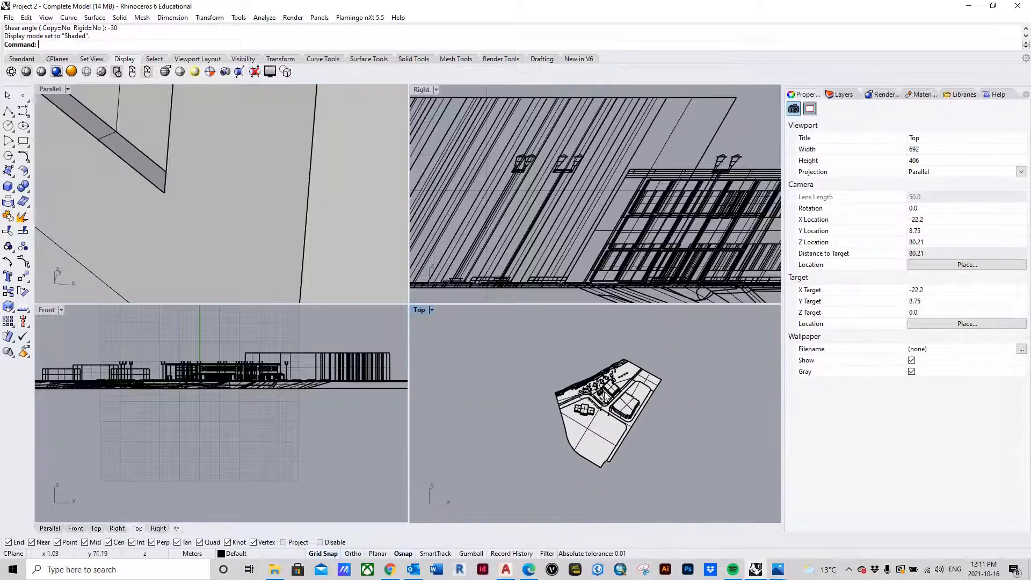
# - Examine the sheared main building and surrounding site in the Top and Parallel viewports
pyautogui.scroll(5, 609, 403)
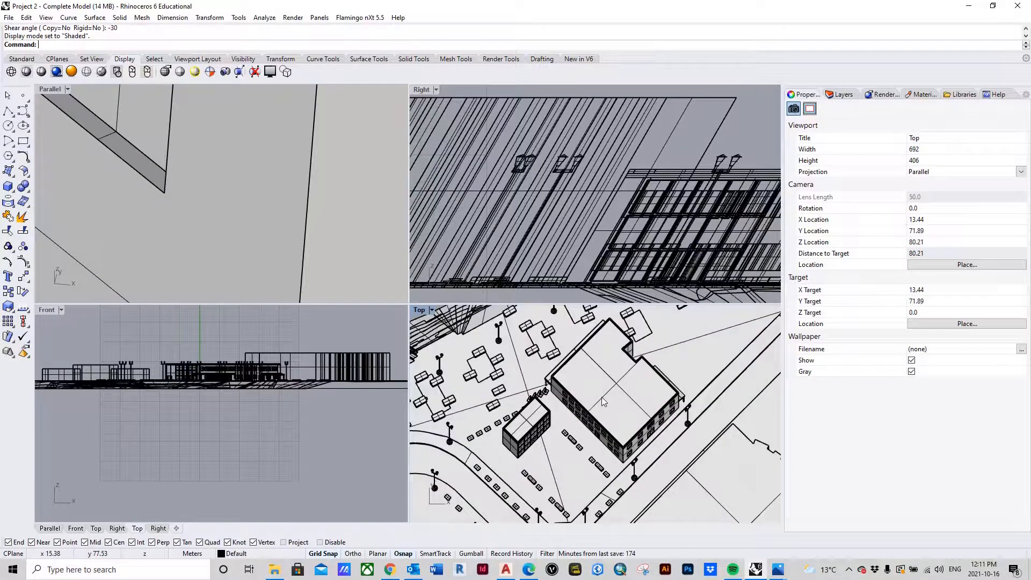
pyautogui.scroll(-8, 219, 200)
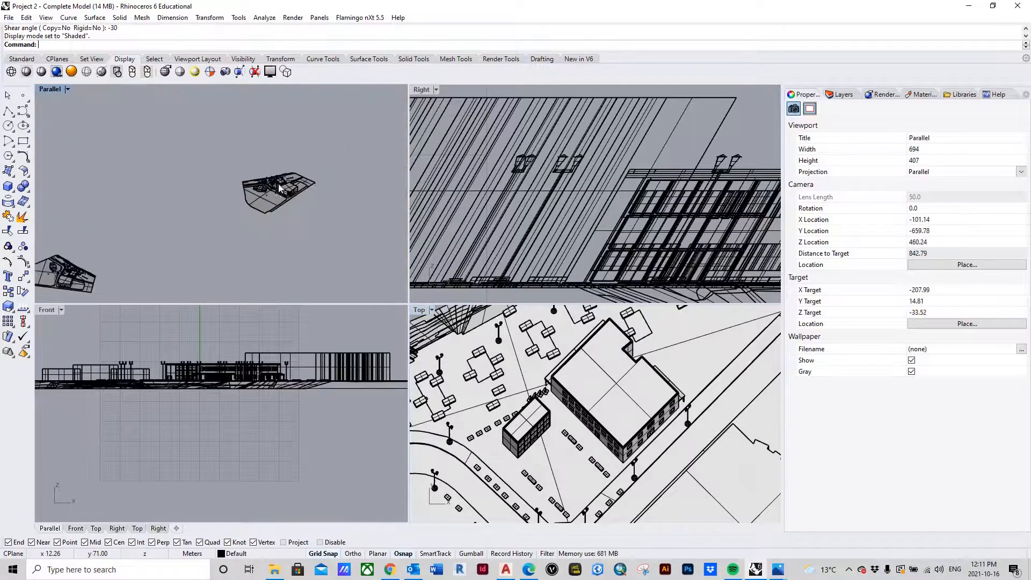
pyautogui.scroll(6, 230, 244)
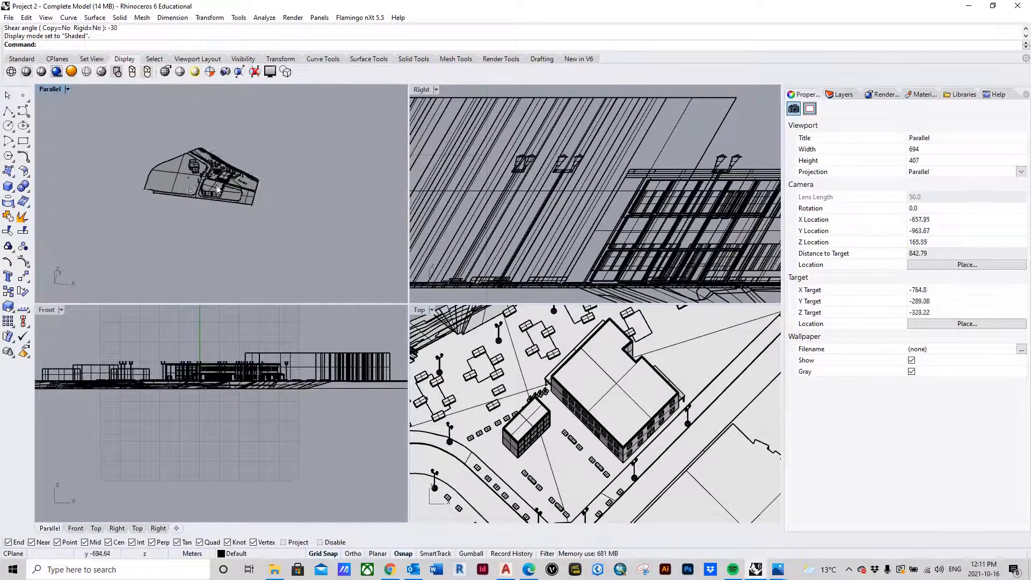
pyautogui.scroll(5, 268, 217)
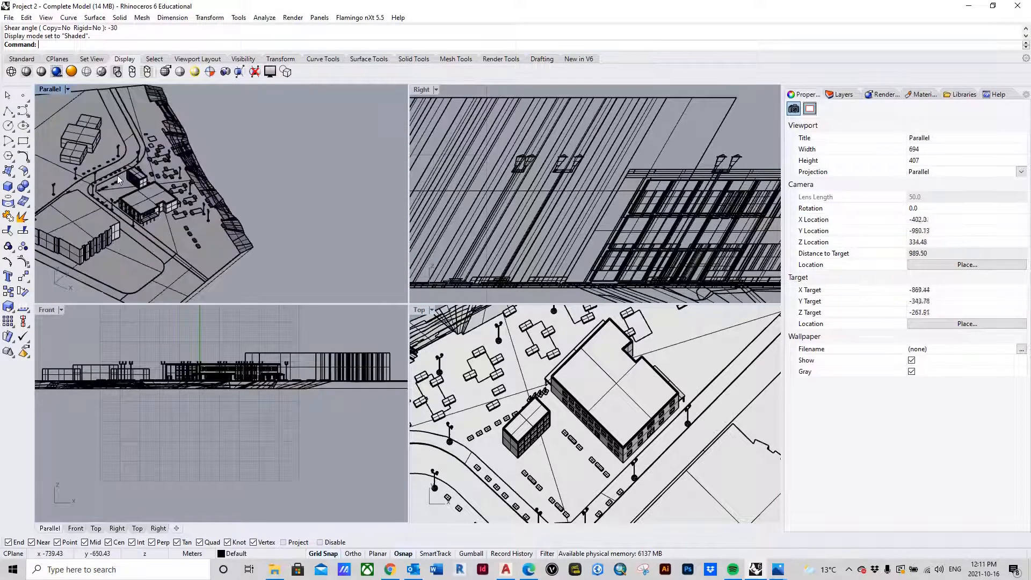
pyautogui.scroll(-5, 240, 234)
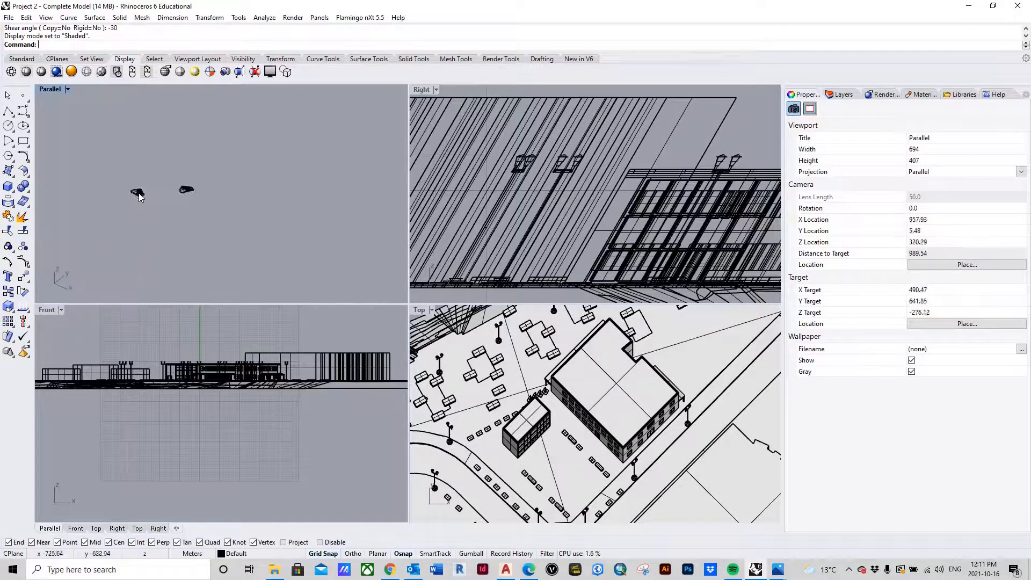
pyautogui.scroll(2, 240, 235)
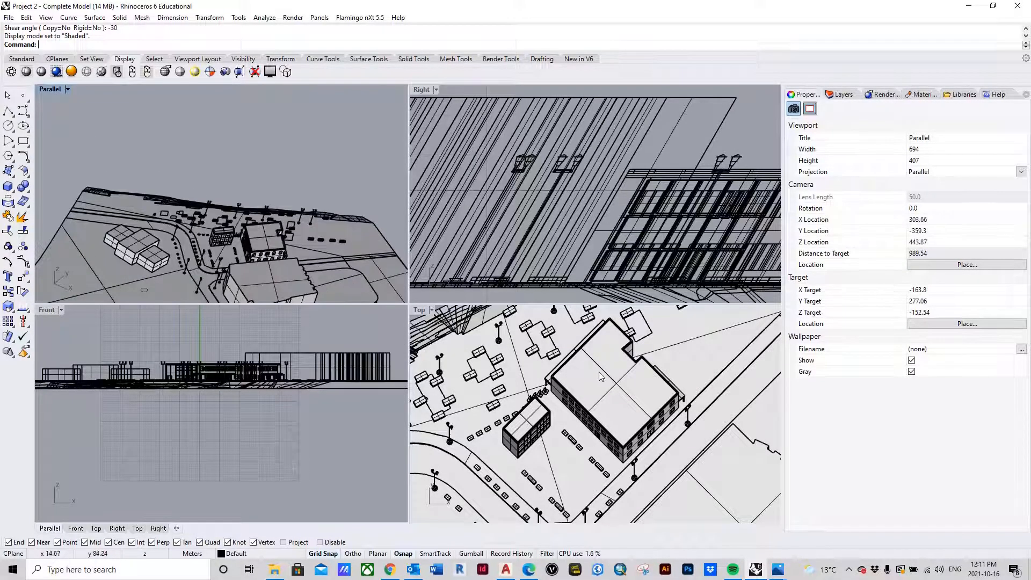
pyautogui.scroll(1, 615, 370)
pyautogui.scroll(-3, 615, 370)
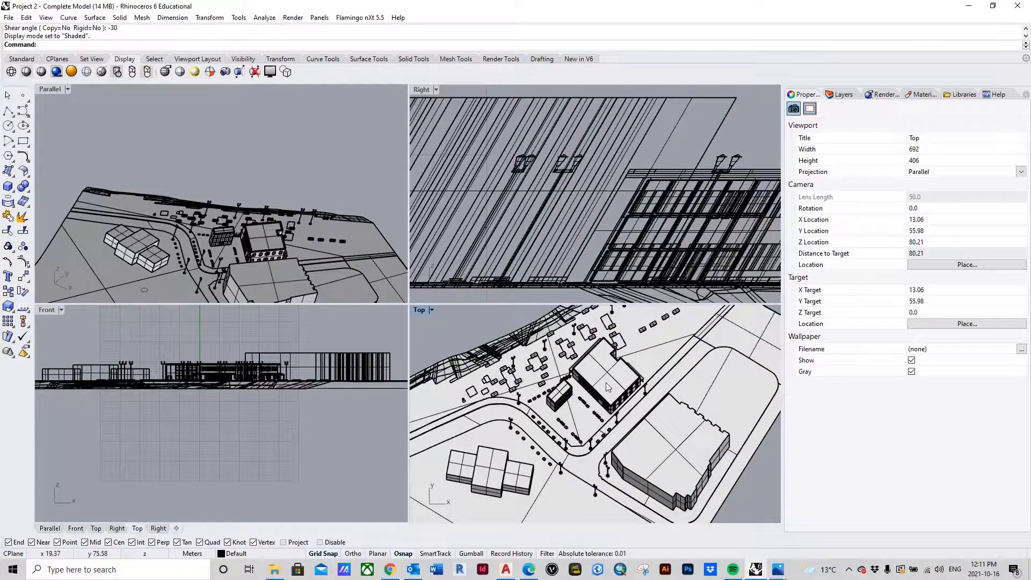
# - Switch to the sample project PDF in the browser, view Oblique View 1 - Plan, and compare it with the sheared model back in Rhino
pyautogui.click(530, 570)
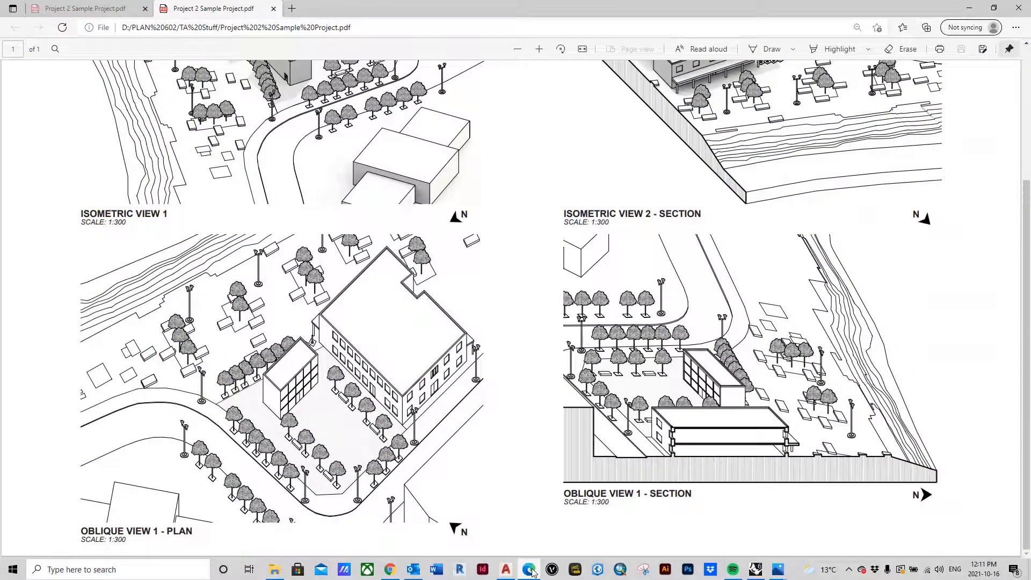
pyautogui.click(970, 8)
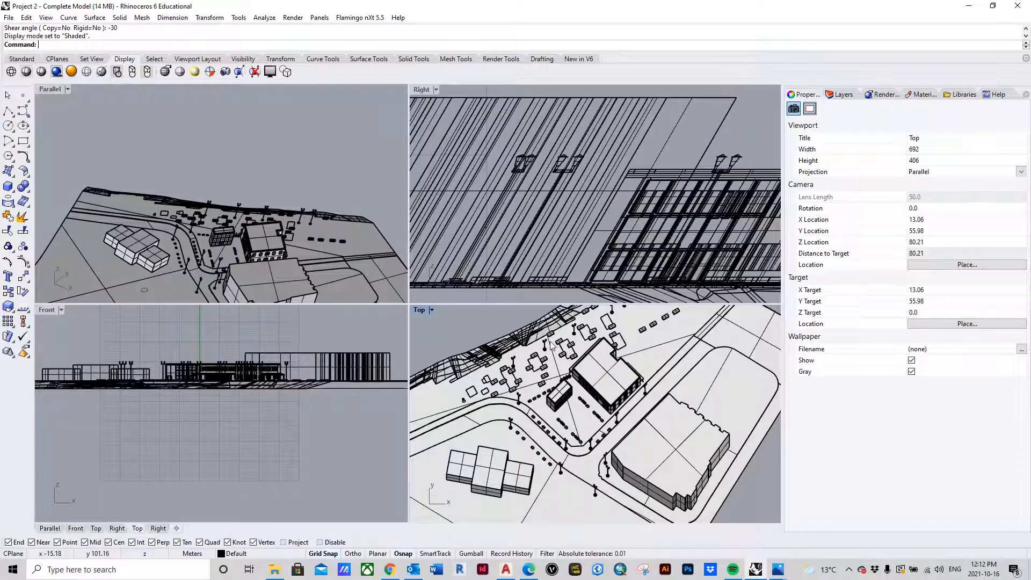
pyautogui.scroll(-14, 590, 396)
pyautogui.scroll(12, 592, 407)
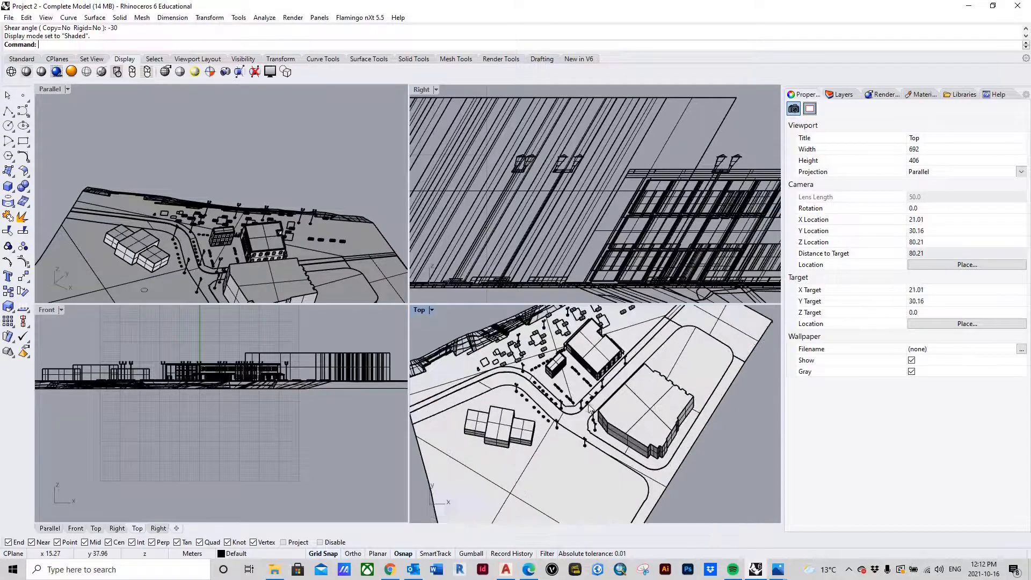
# - Undo the last shear and deselect the site model
pyautogui.hotkey('ctrl', 'z')
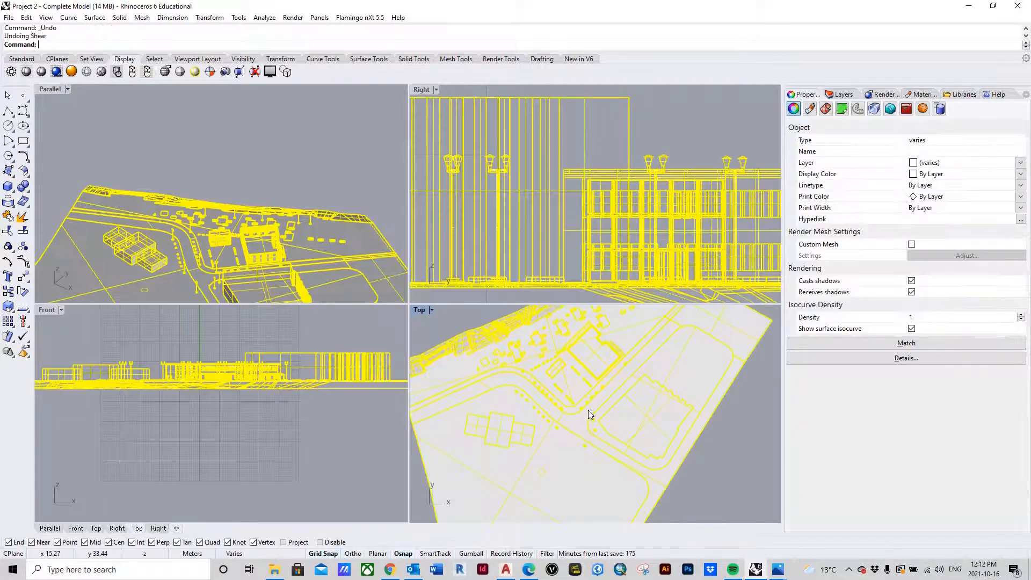
pyautogui.click(582, 227)
pyautogui.scroll(-5, 582, 227)
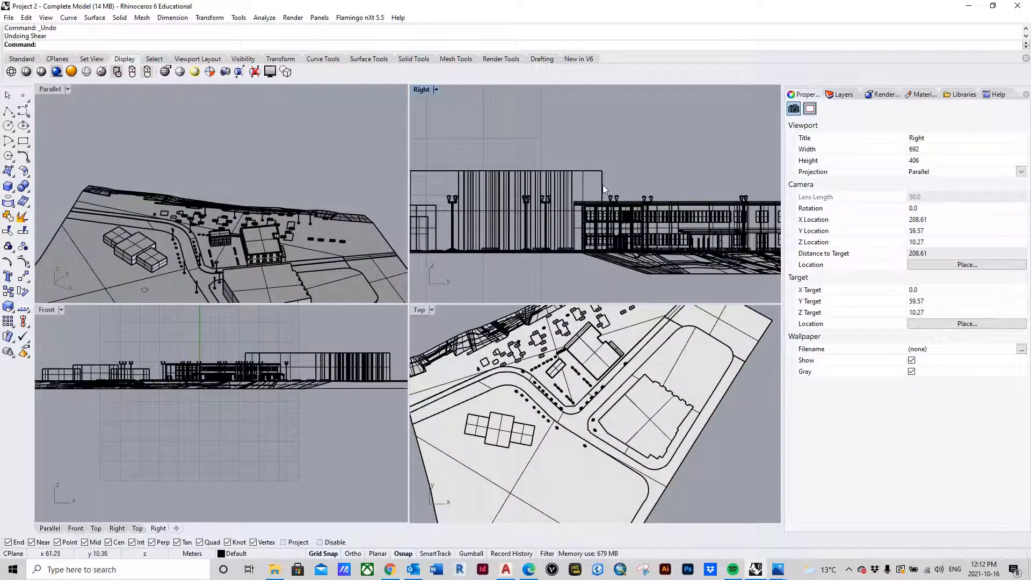
pyautogui.scroll(-4, 603, 185)
pyautogui.scroll(-5, 576, 408)
pyautogui.scroll(10, 576, 408)
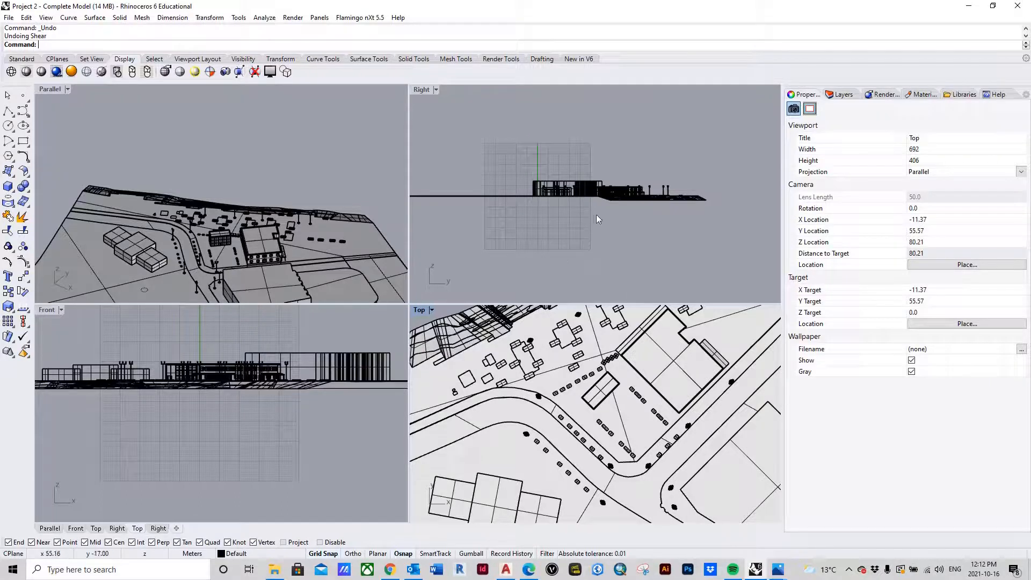
# - Start the Shear command and select the whole 45°-rotated site model as the objects to shear
pyautogui.write('Shear')
pyautogui.press('Return')
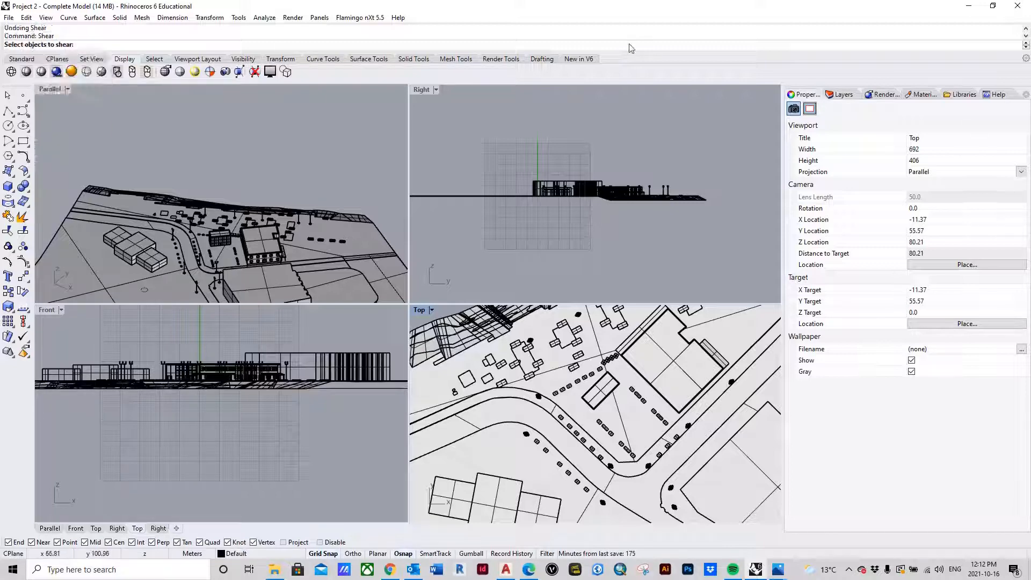
pyautogui.scroll(-6, 607, 376)
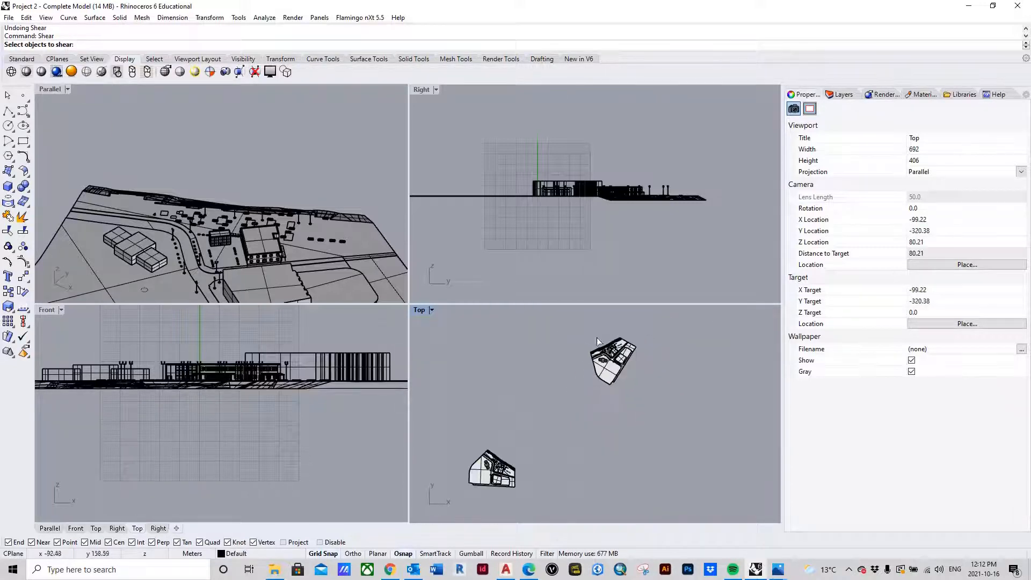
pyautogui.scroll(1, 567, 326)
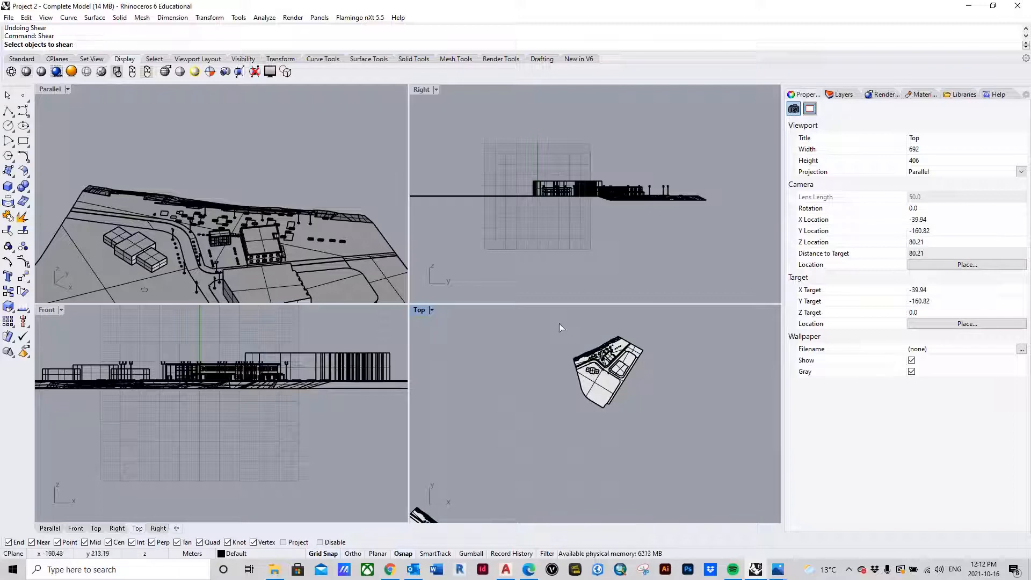
pyautogui.moveTo(560, 324); pyautogui.dragTo(658, 419)
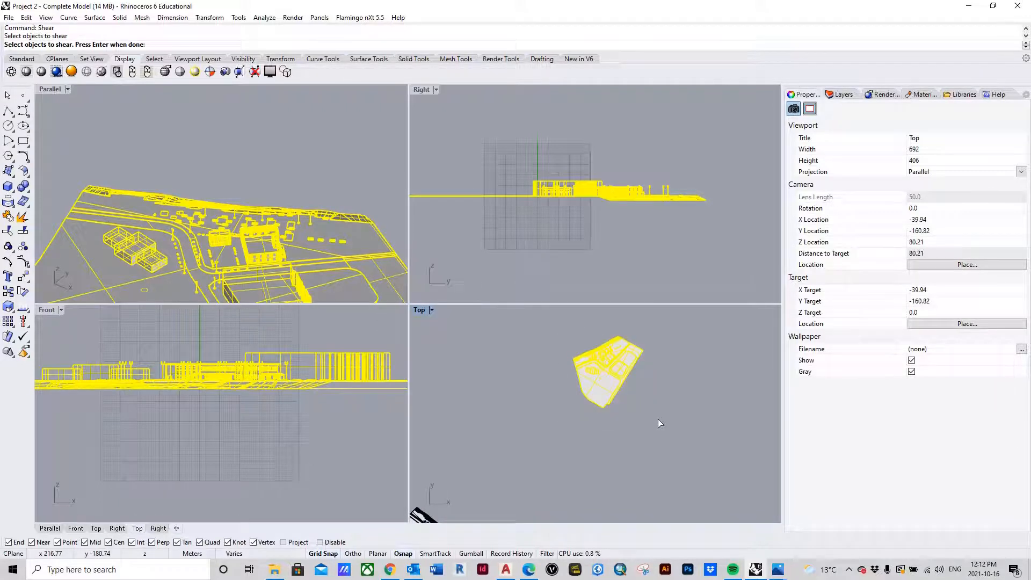
pyautogui.rightClick(421, 292)
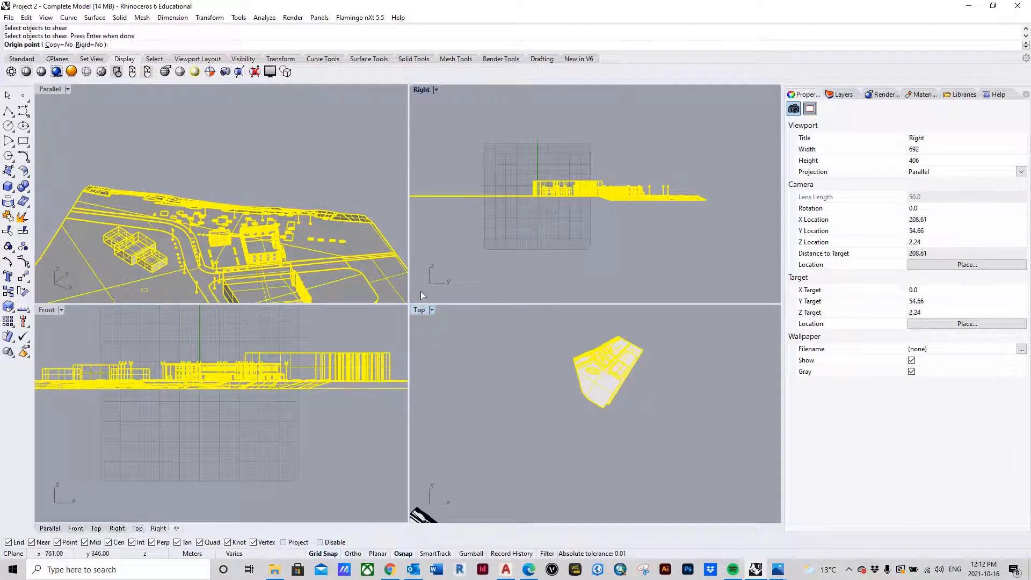
# - Set the shear origin point at the base of the main building's wall corner beside the lamp post in the Parallel viewport
pyautogui.scroll(5, 521, 189)
pyautogui.scroll(-3, 219, 269)
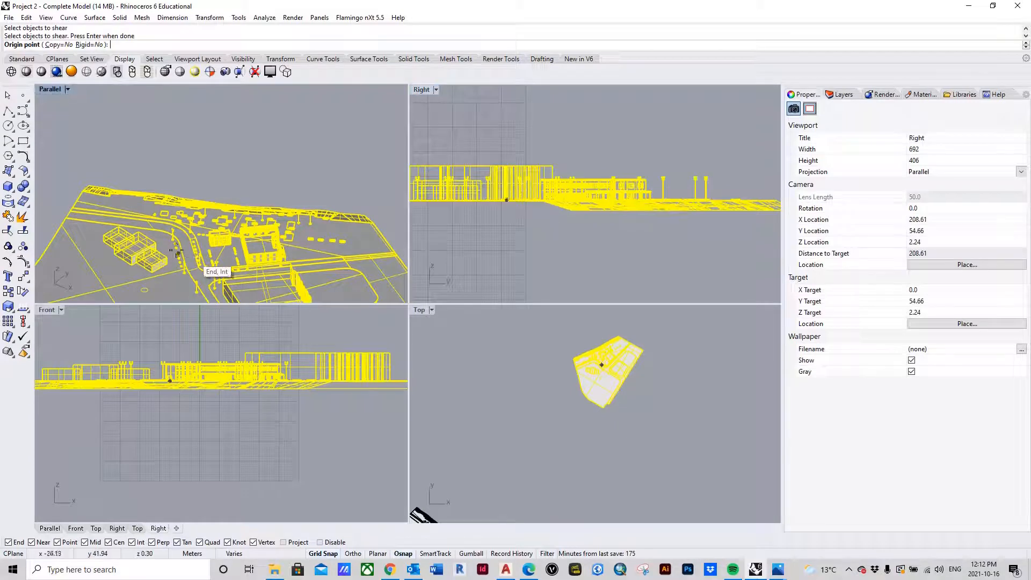
pyautogui.moveTo(299, 239); pyautogui.dragTo(260, 205, button='right')
pyautogui.scroll(-8, 257, 206)
pyautogui.scroll(20, 245, 207)
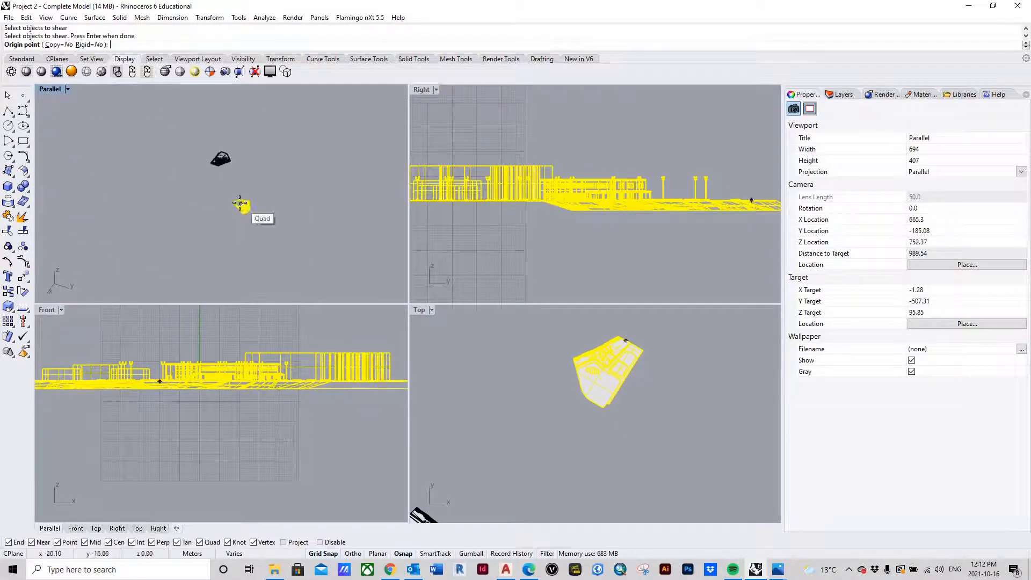
pyautogui.scroll(10, 336, 161)
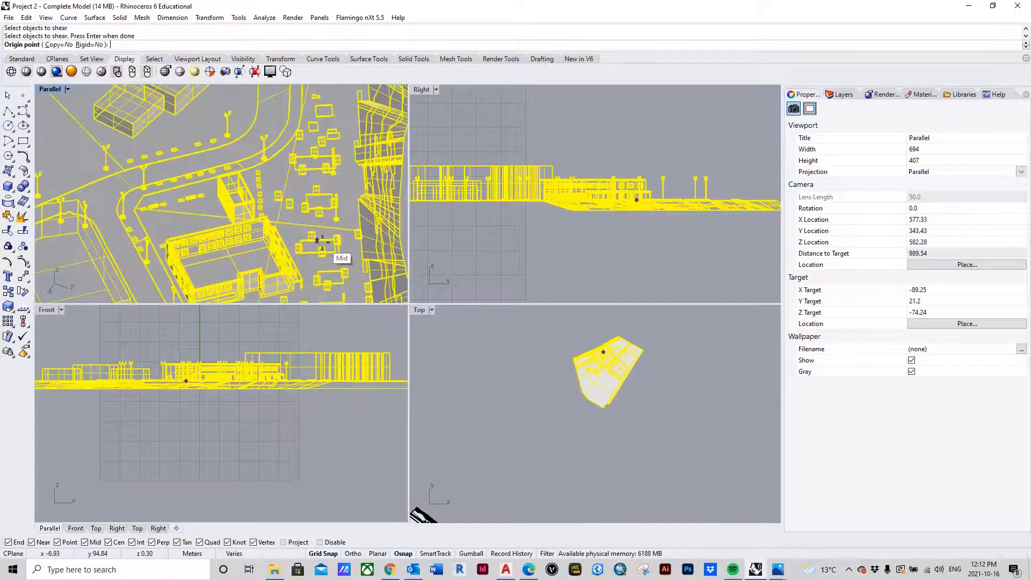
pyautogui.scroll(-10, 349, 168)
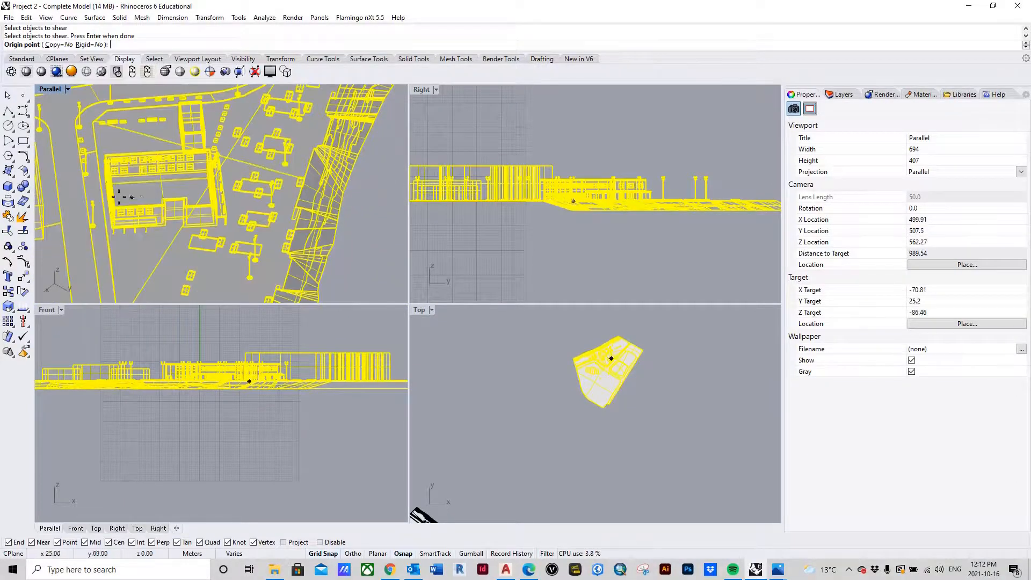
pyautogui.moveTo(64, 185); pyautogui.dragTo(129, 196, button='right')
pyautogui.scroll(15, 259, 207)
pyautogui.scroll(-10, 258, 207)
pyautogui.scroll(12, 229, 155)
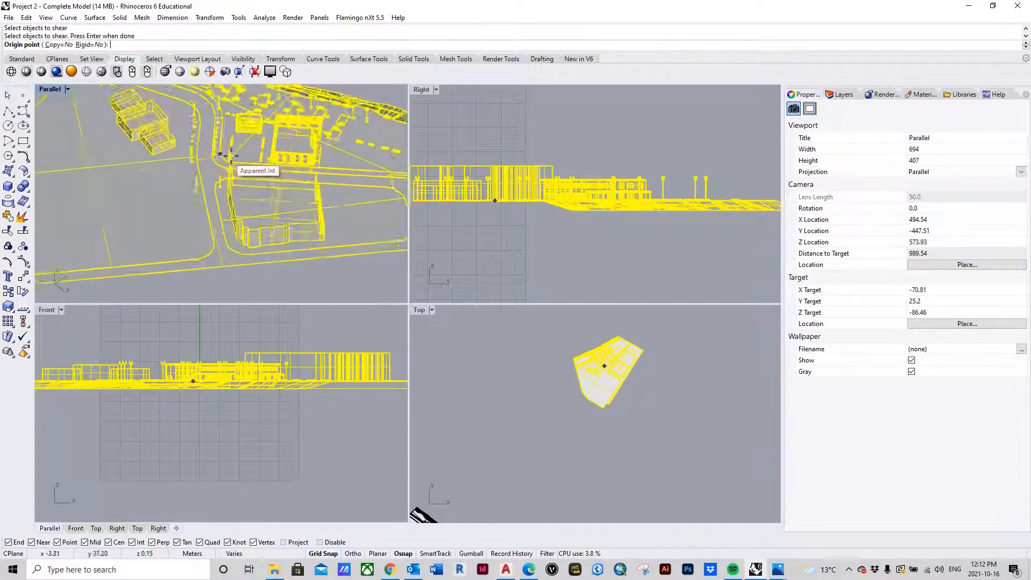
pyautogui.scroll(5, 276, 211)
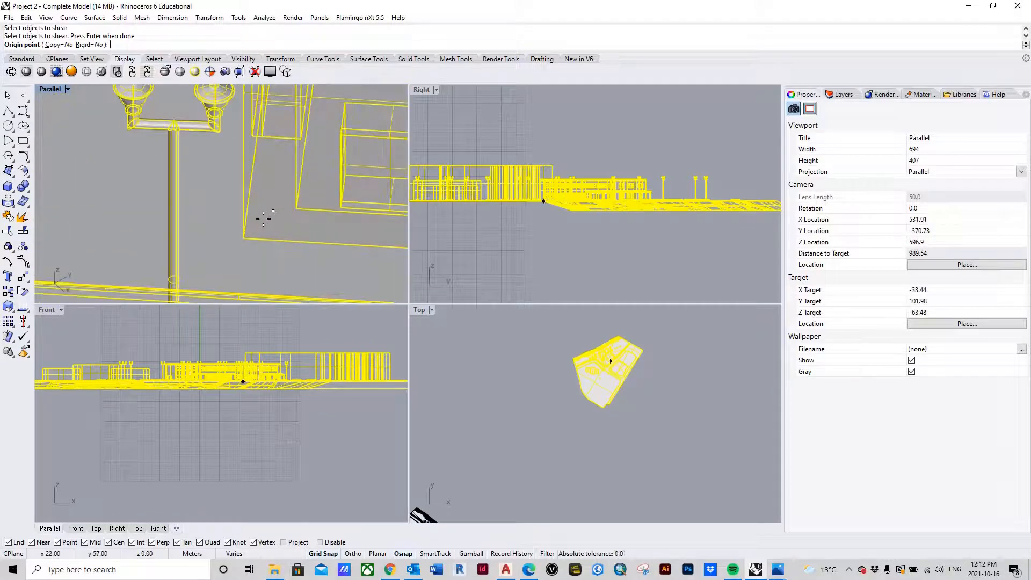
pyautogui.click(243, 237)
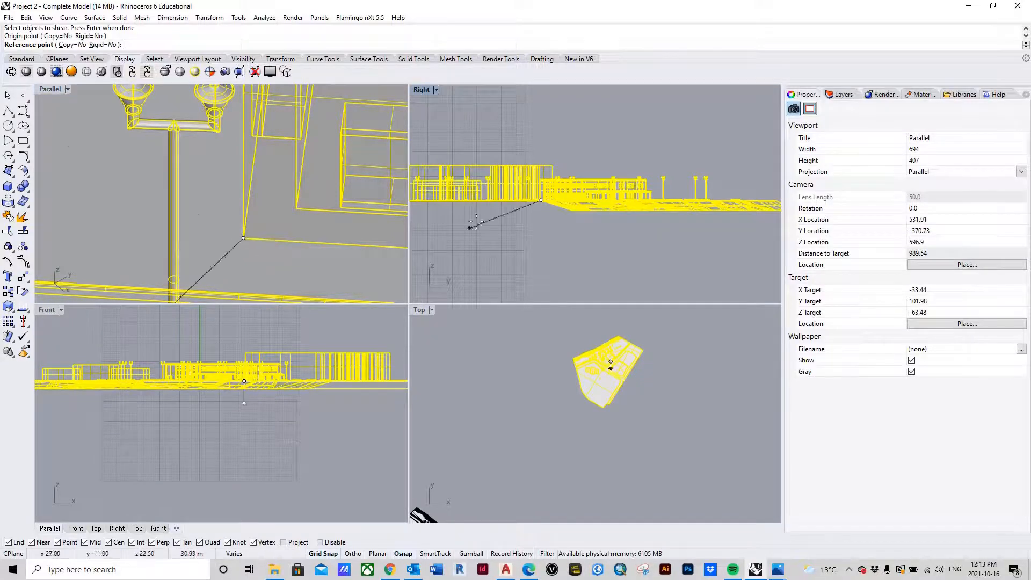
# - Set the reference point at the top of the wall corner directly above the origin in the Right viewport and shear the model by -30 degrees
pyautogui.scroll(8, 547, 194)
pyautogui.scroll(-8, 258, 241)
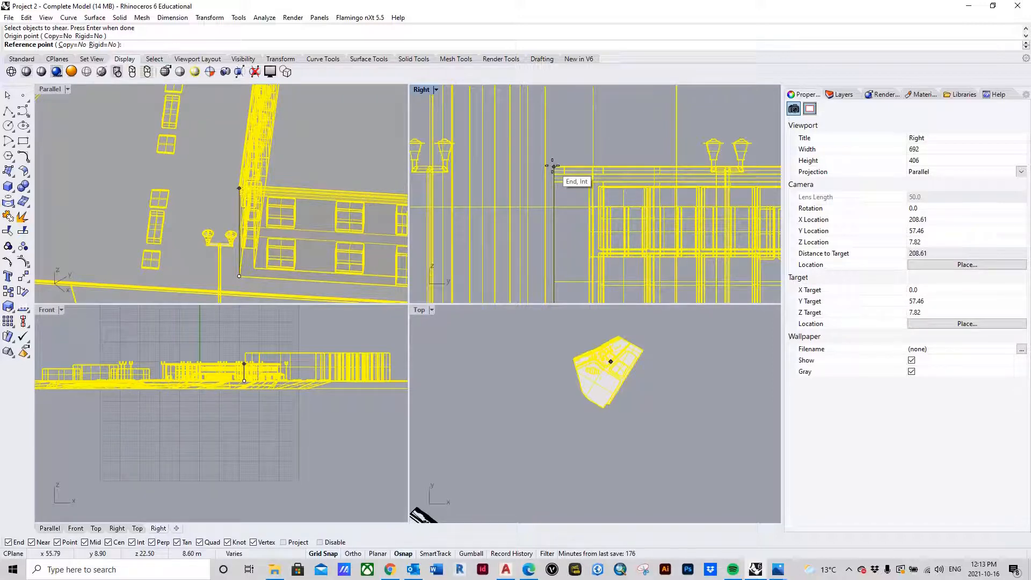
pyautogui.click(553, 166)
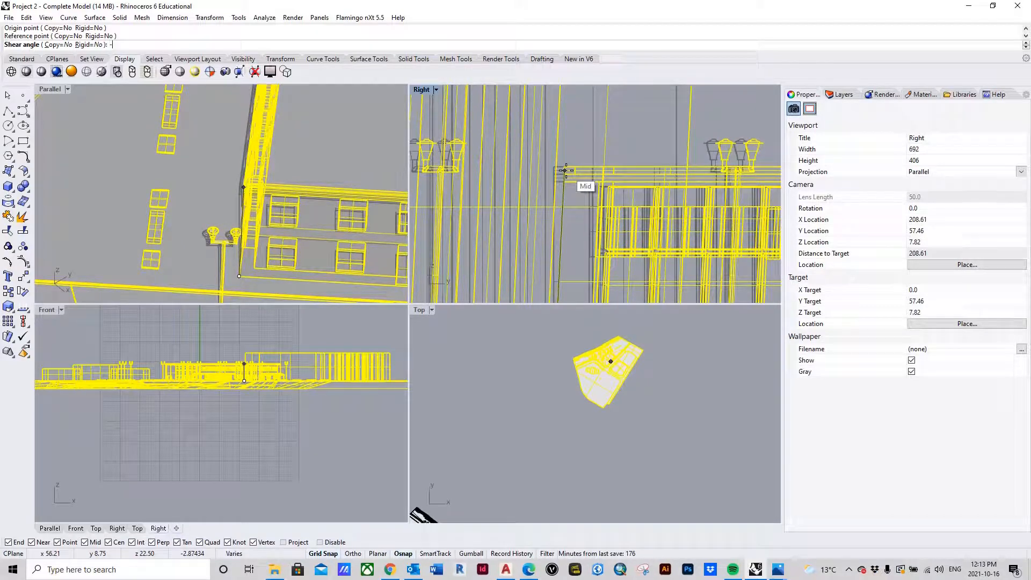
pyautogui.write('30')
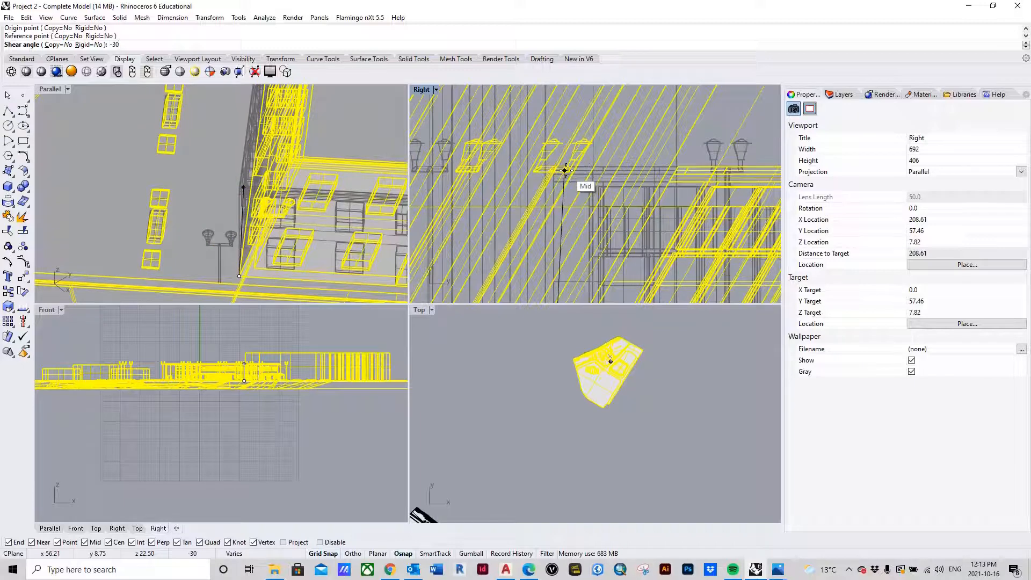
pyautogui.press('Return')
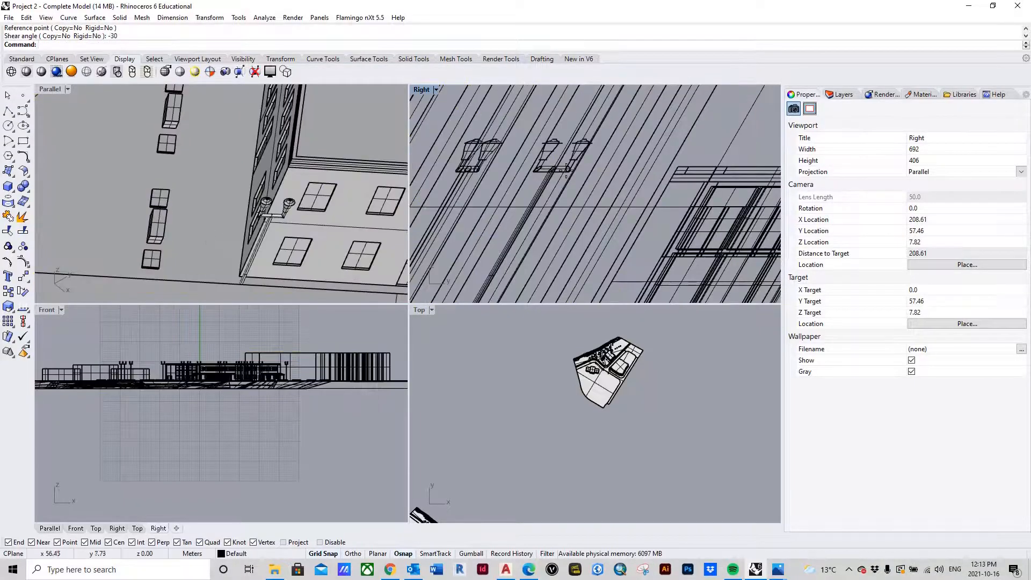
# - Examine the newly sheared site model's slant in the Right viewport and its buildings and site outline in the shaded Top viewport
pyautogui.scroll(-6, 566, 168)
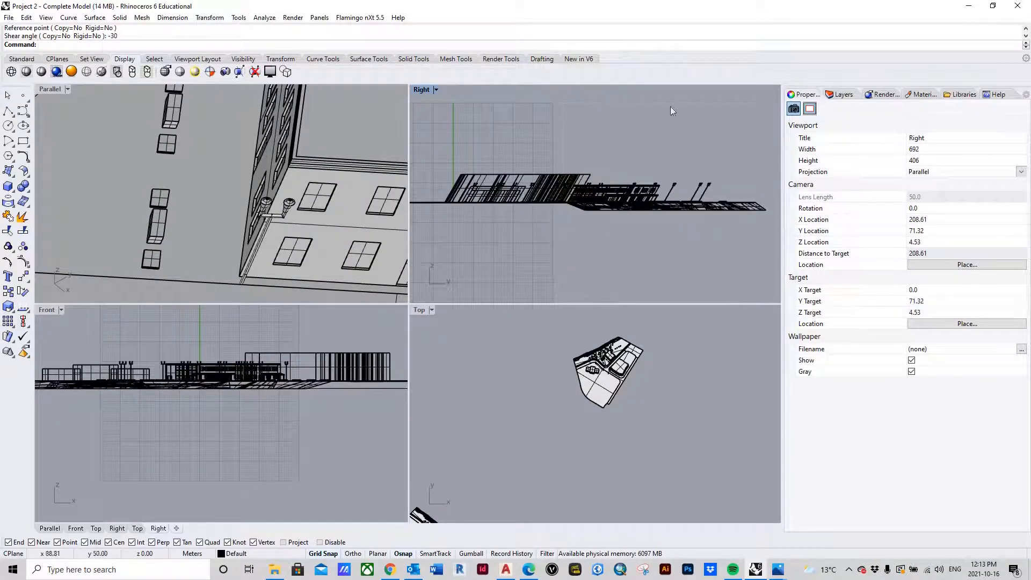
pyautogui.scroll(8, 587, 352)
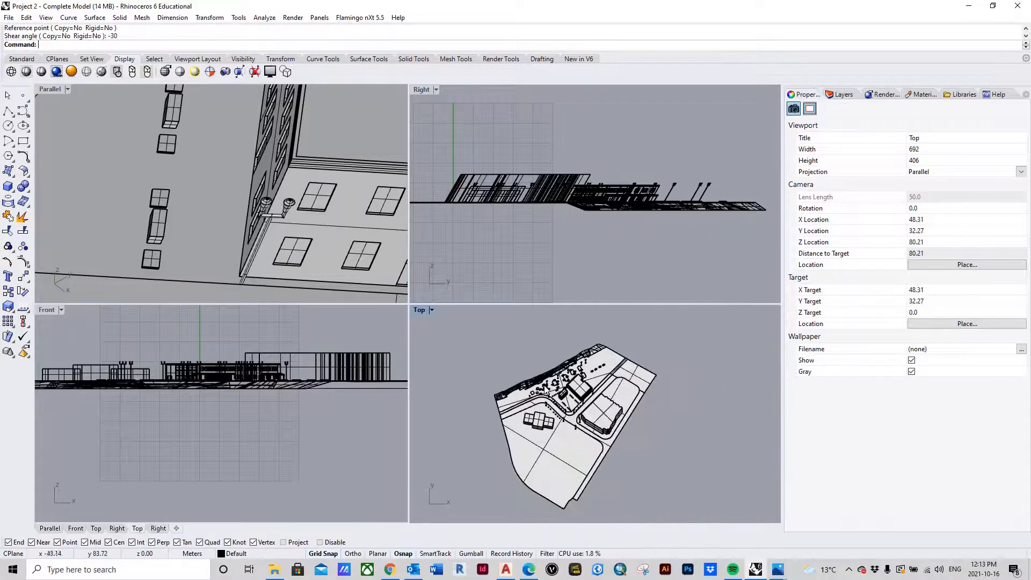
pyautogui.scroll(5, 545, 390)
pyautogui.scroll(-5, 585, 411)
pyautogui.scroll(5, 465, 343)
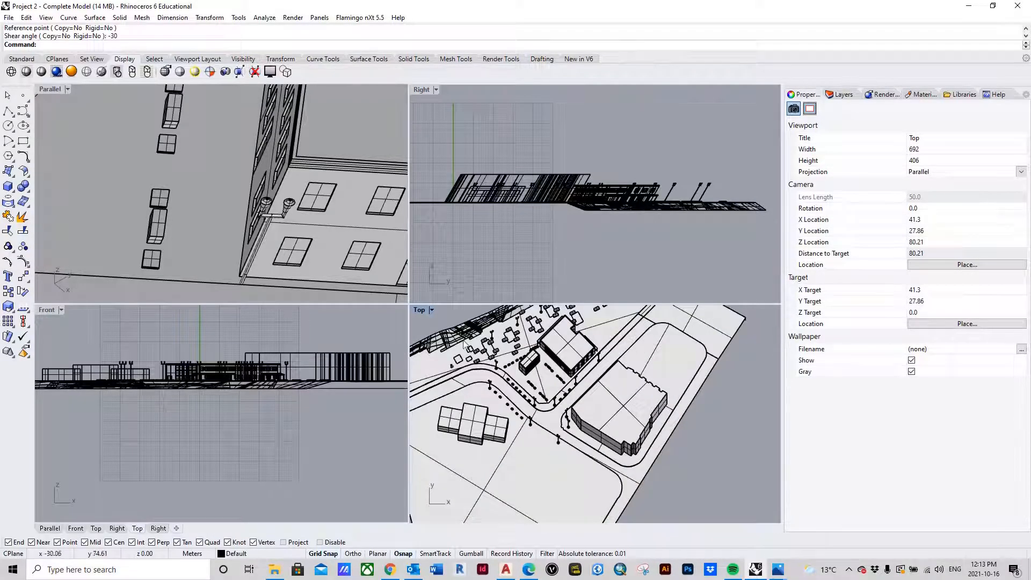
pyautogui.scroll(-6, 583, 378)
pyautogui.scroll(3, 583, 378)
pyautogui.scroll(-3, 583, 378)
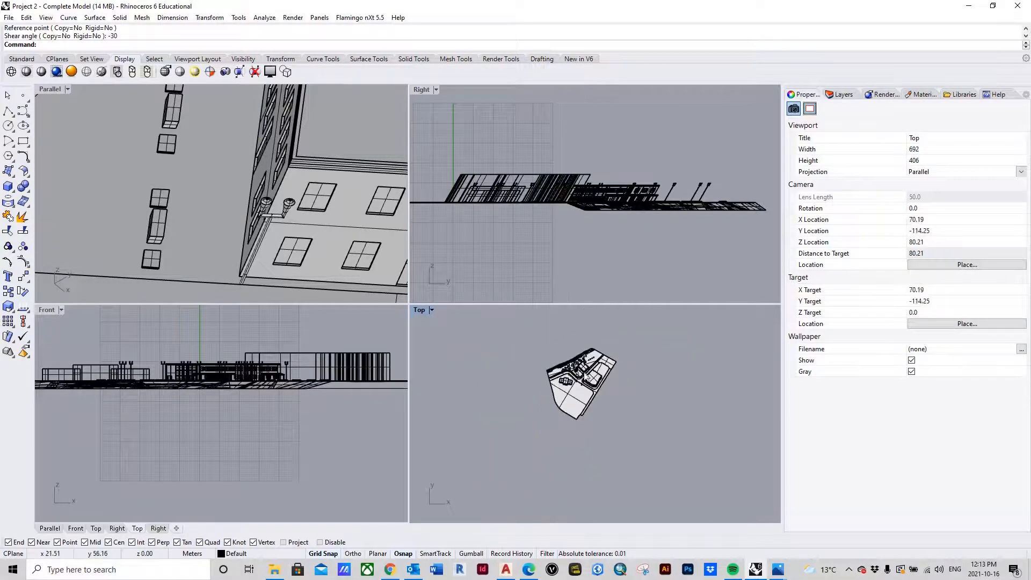
pyautogui.scroll(6, 586, 377)
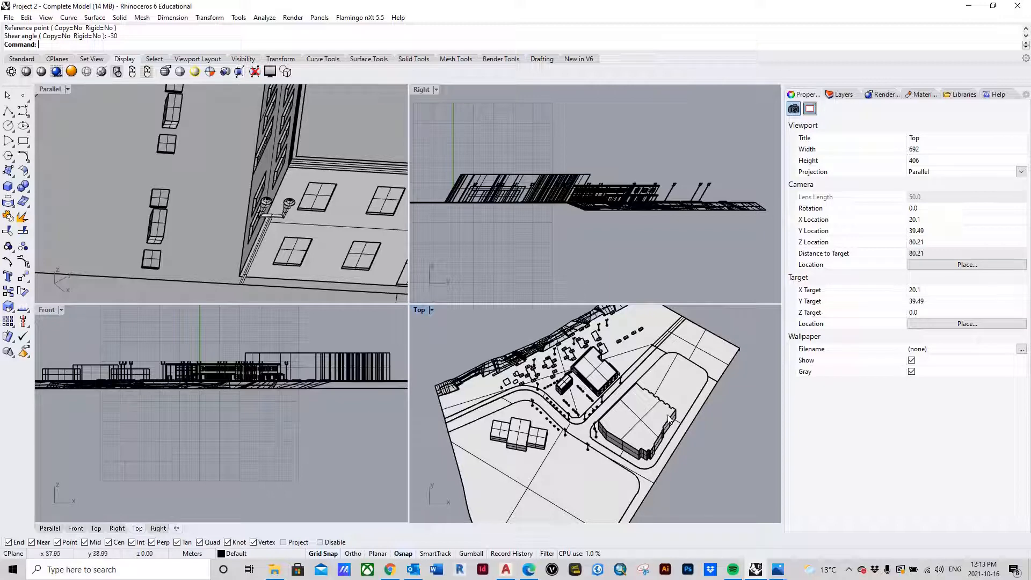
pyautogui.scroll(-4, 581, 398)
pyautogui.scroll(2, 585, 392)
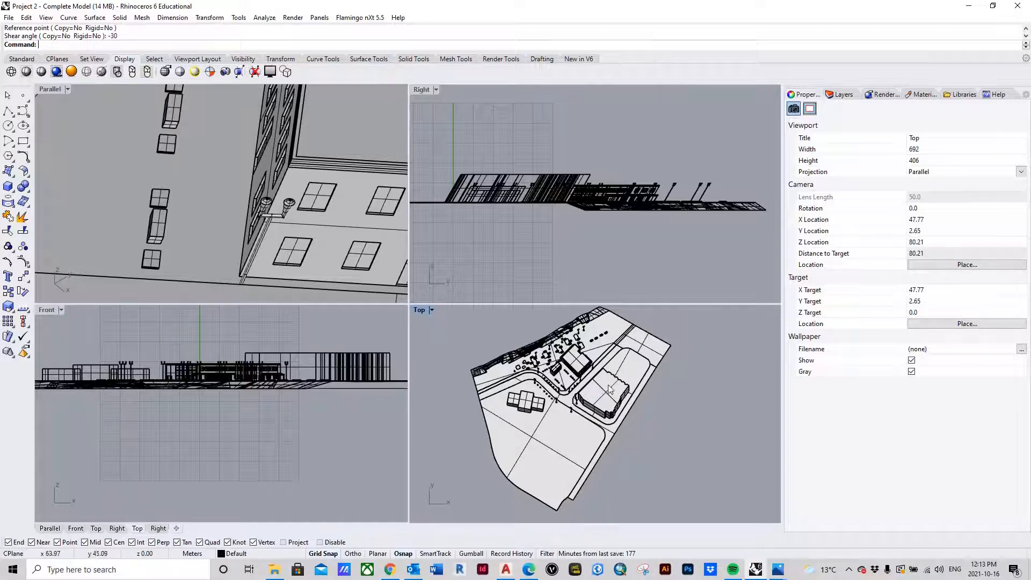
# - Examine how the main building's facades and the neighbouring blocks read as a plan oblique in the Top viewport
pyautogui.scroll(-3, 592, 392)
pyautogui.scroll(4, 594, 398)
pyautogui.scroll(-2, 594, 402)
pyautogui.scroll(6, 591, 398)
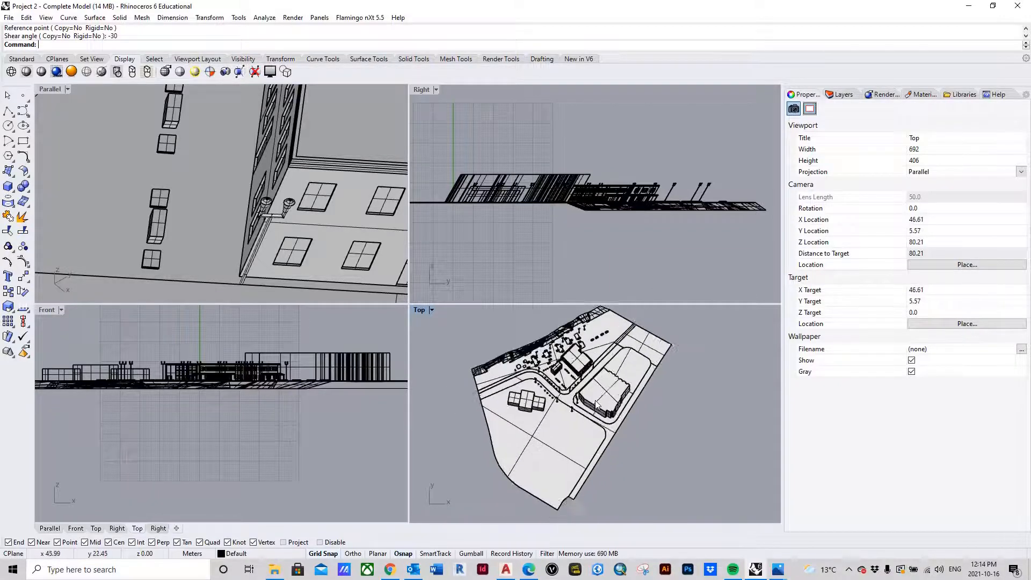
pyautogui.scroll(-4, 548, 371)
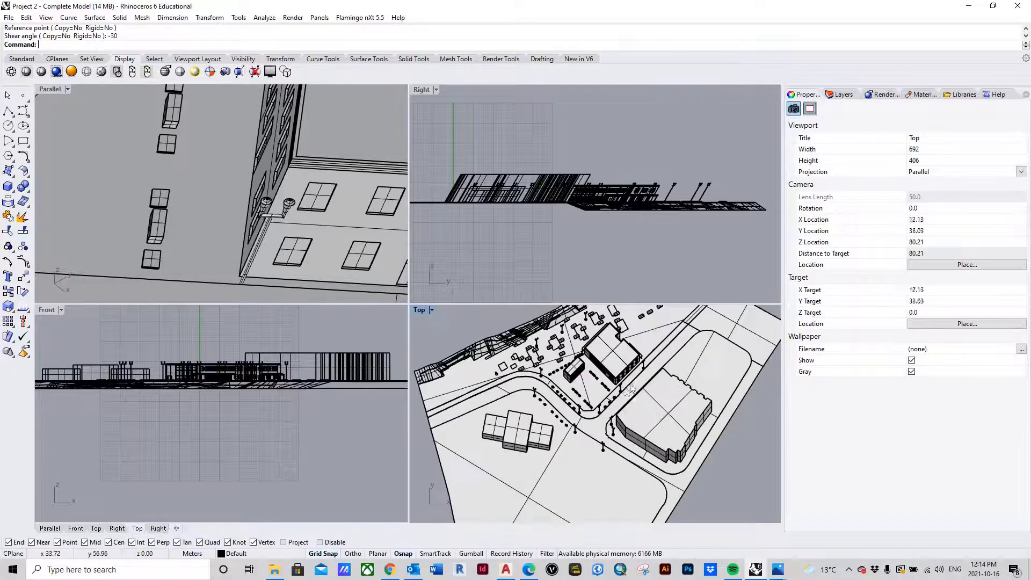
pyautogui.scroll(-2, 612, 385)
pyautogui.scroll(2, 610, 386)
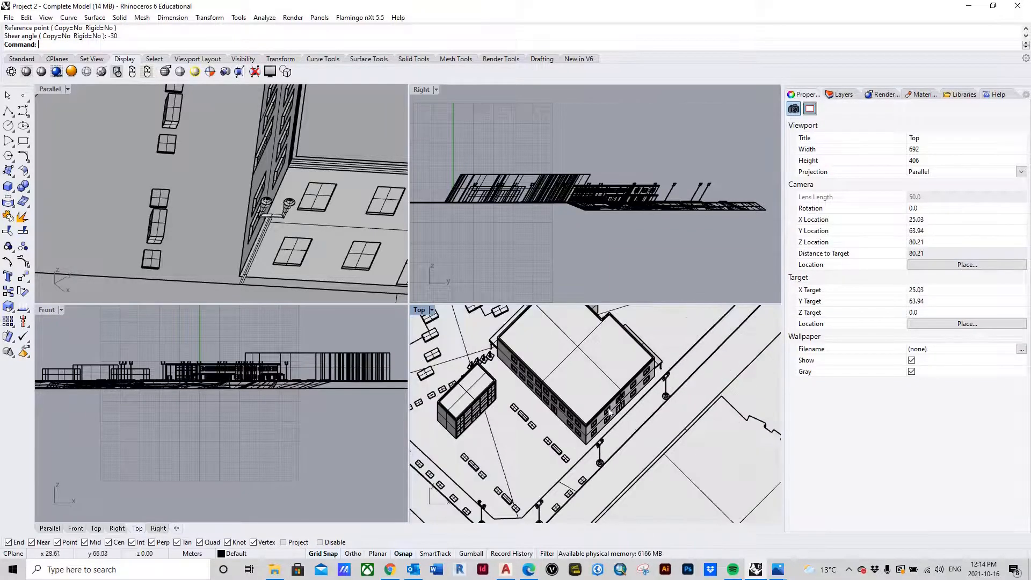
pyautogui.scroll(-5, 591, 382)
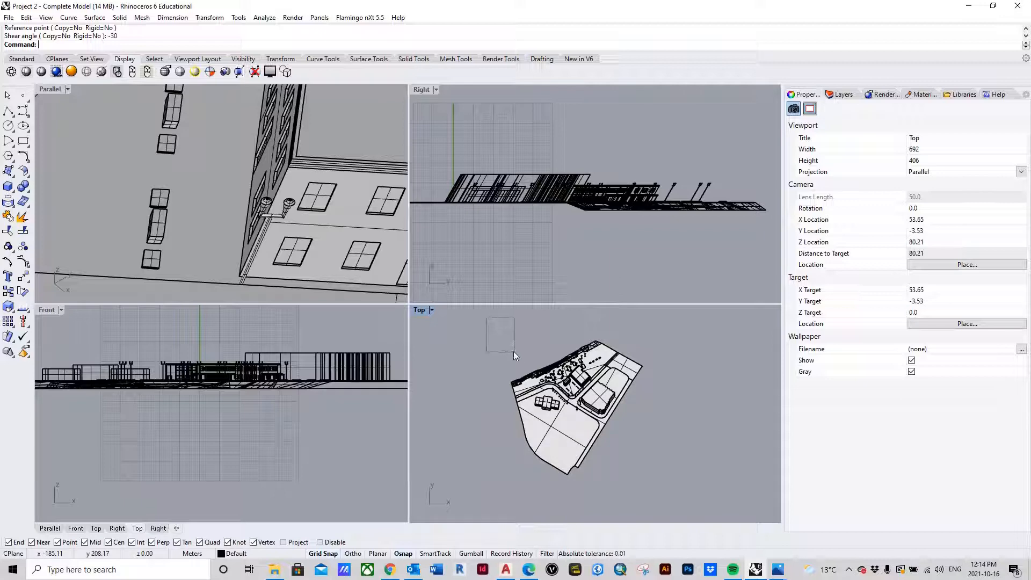
# - Select the whole sheared site model and generate its 2D linework with Make2D, using the Top view and View projection
pyautogui.moveTo(543, 378); pyautogui.dragTo(665, 489)
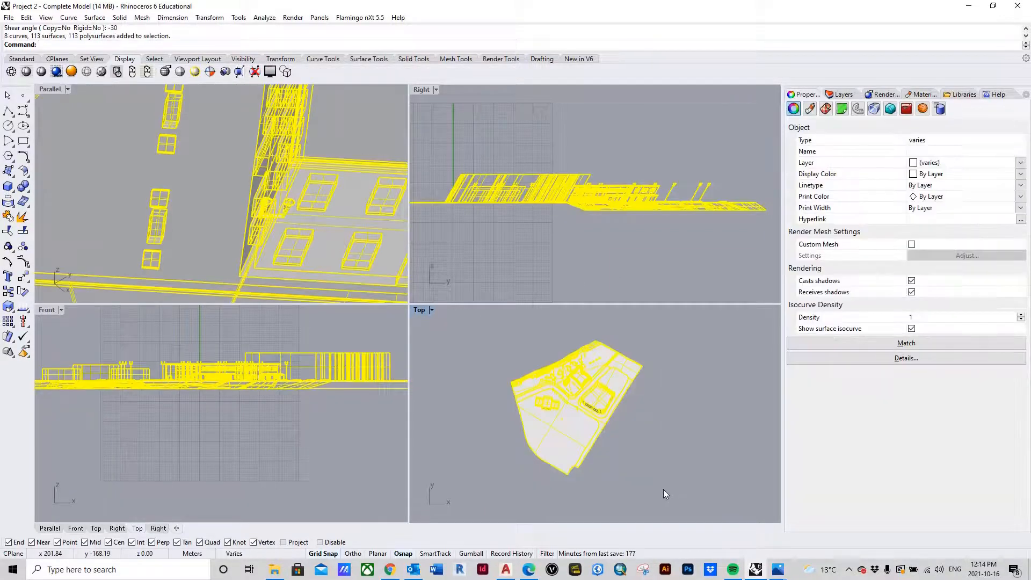
pyautogui.write('Make2D')
pyautogui.press('Return')
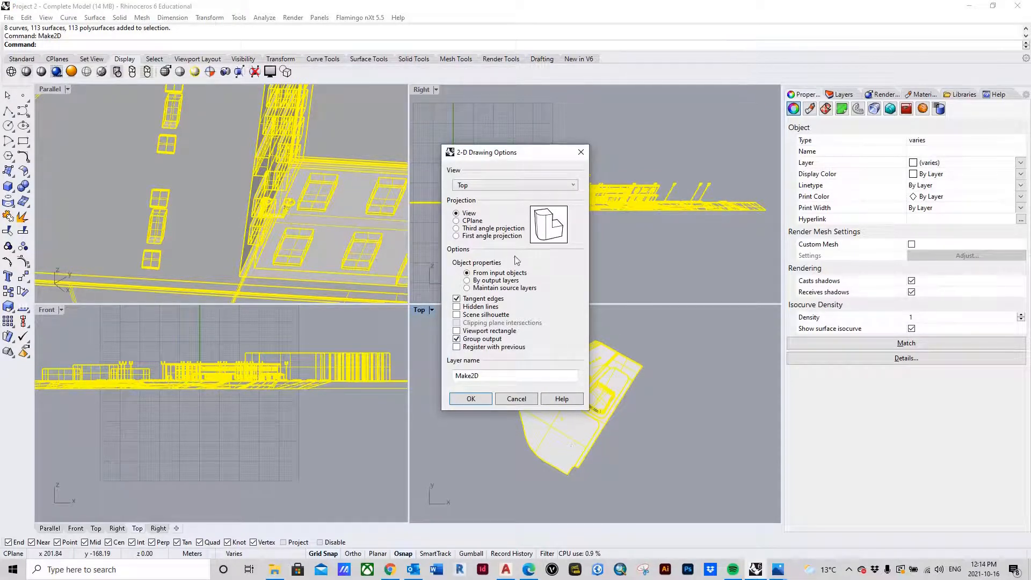
pyautogui.click(482, 184)
pyautogui.click(483, 192)
pyautogui.click(473, 402)
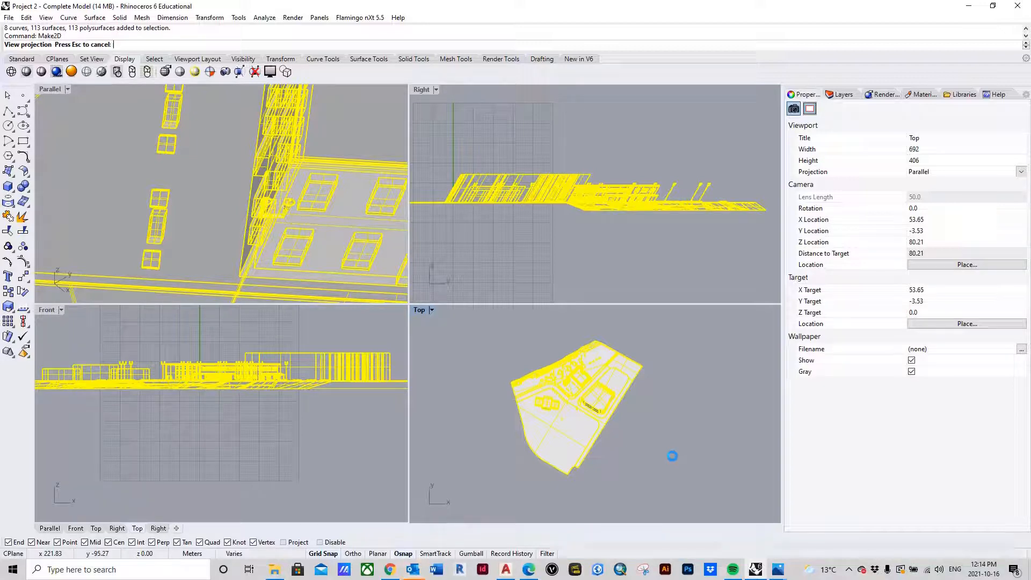
# - Deselect the new Make2D linework and inspect its buildings, street edges and site outline in the Top viewport
pyautogui.scroll(-3, 644, 402)
pyautogui.scroll(10, 599, 376)
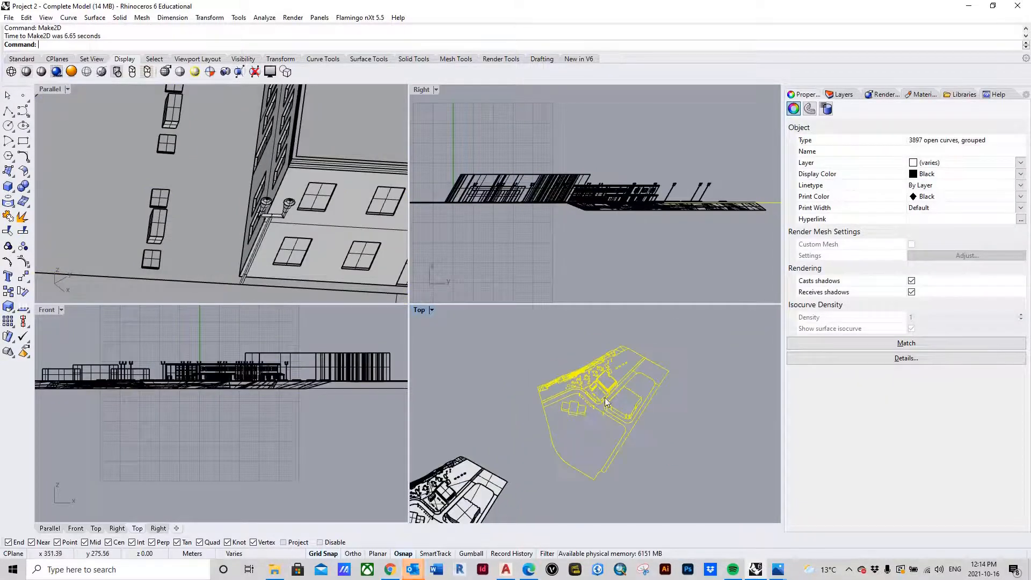
pyautogui.click(600, 380)
pyautogui.scroll(-12, 579, 408)
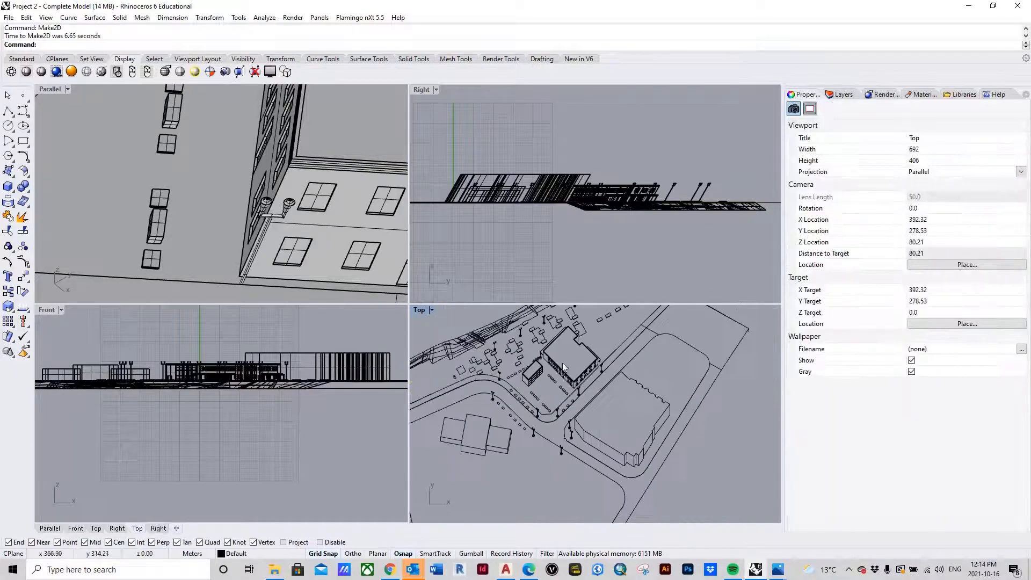
pyautogui.scroll(10, 562, 362)
pyautogui.scroll(-5, 652, 394)
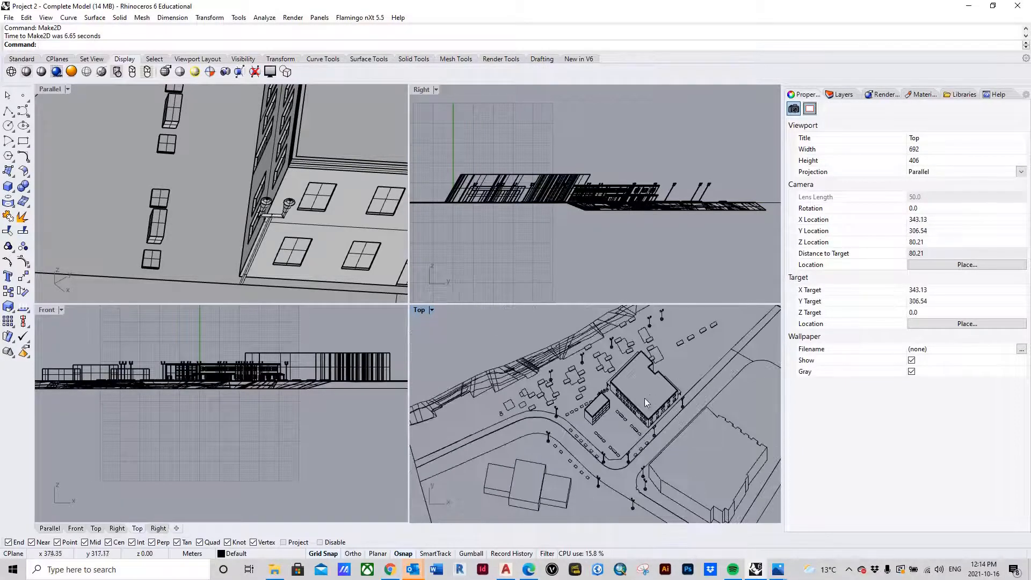
pyautogui.scroll(3, 620, 381)
pyautogui.scroll(-4, 621, 385)
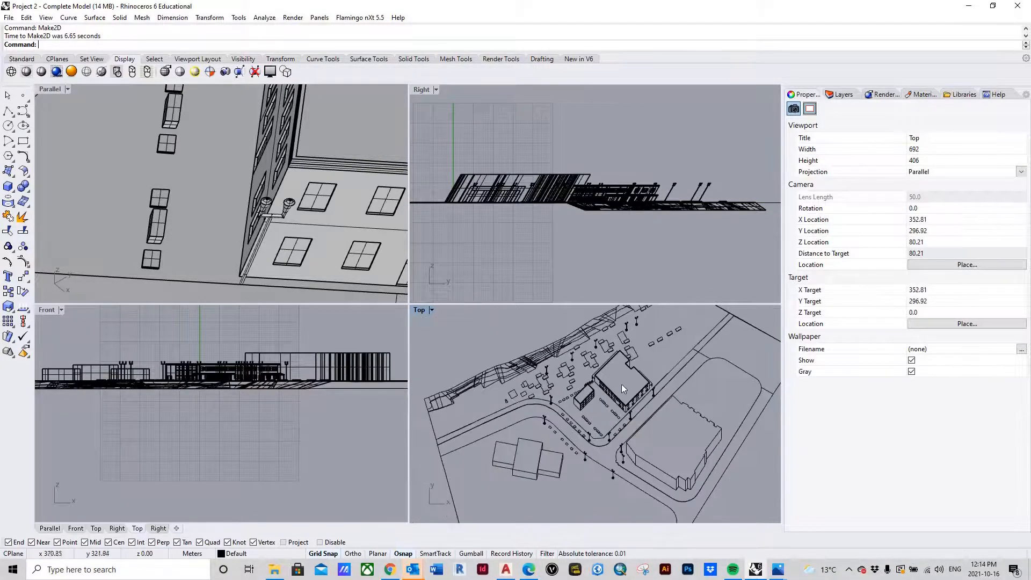
pyautogui.scroll(4, 607, 384)
pyautogui.scroll(-6, 597, 382)
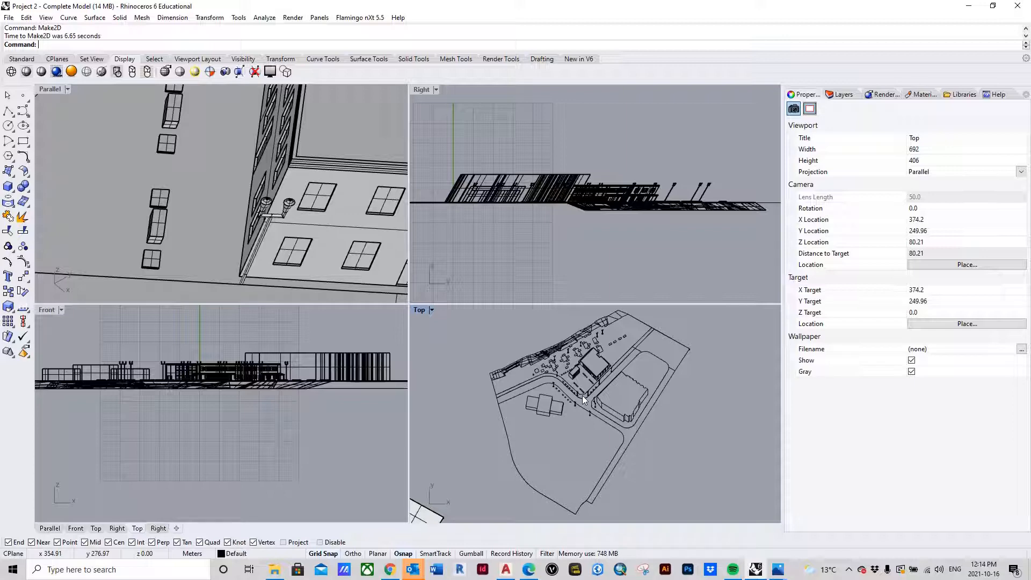
pyautogui.scroll(-2, 583, 395)
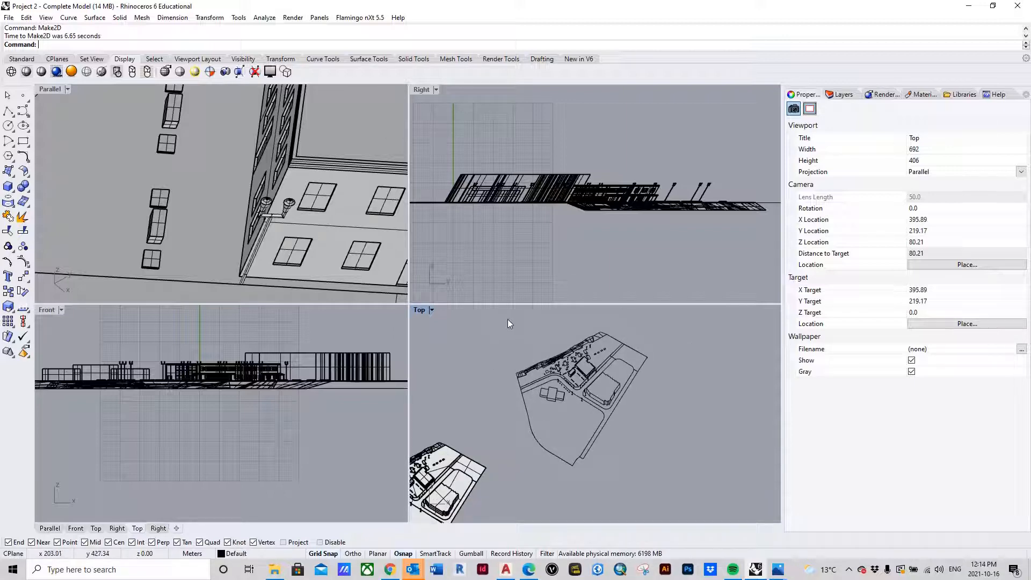
# - Export all the Make2D linework as an AutoCAD drawing named Plan Oblique in the TA Stuff folder, using the Default export scheme
pyautogui.moveTo(505, 318); pyautogui.dragTo(692, 485)
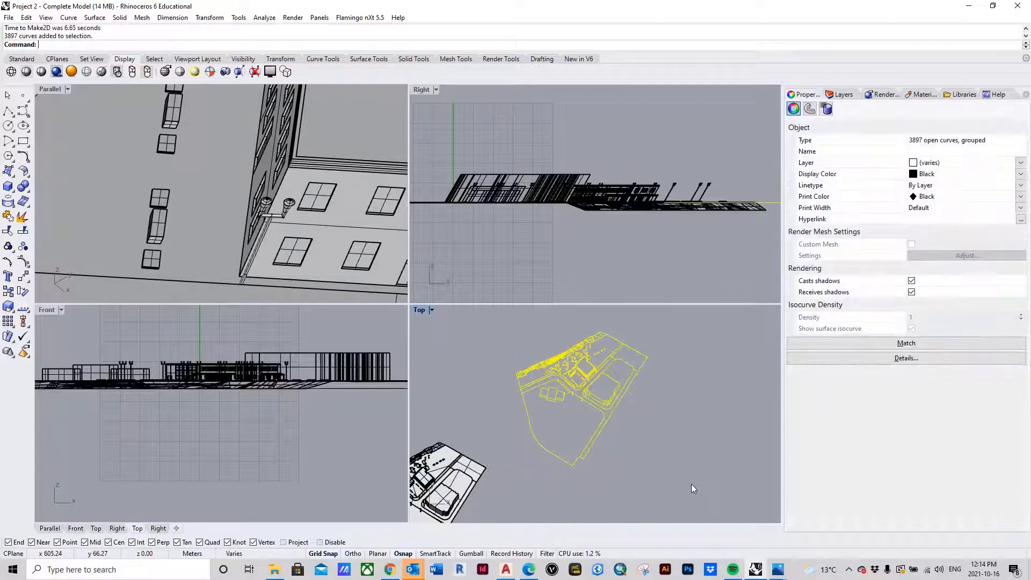
pyautogui.write('Expo')
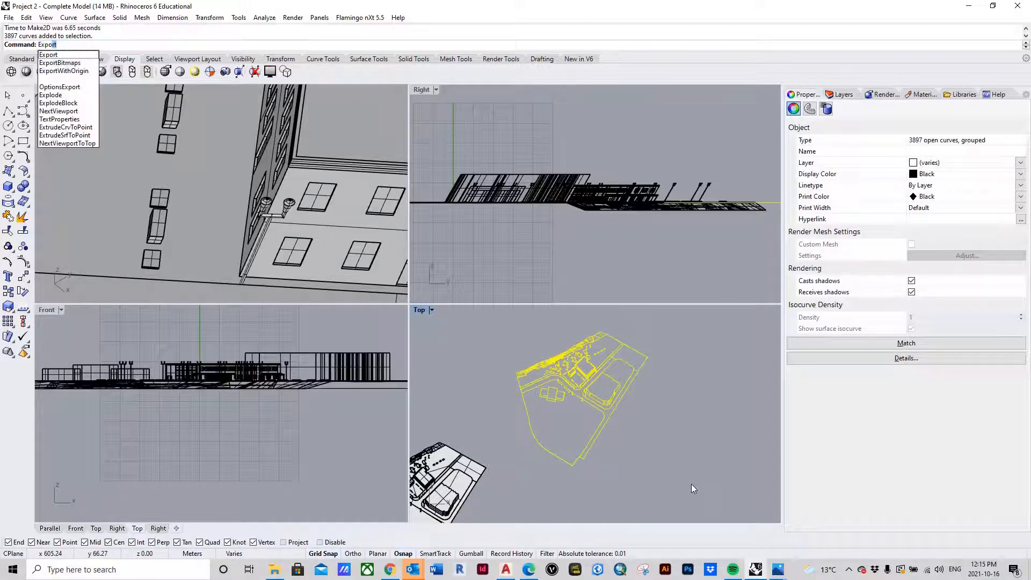
pyautogui.write('rt')
pyautogui.press('Return')
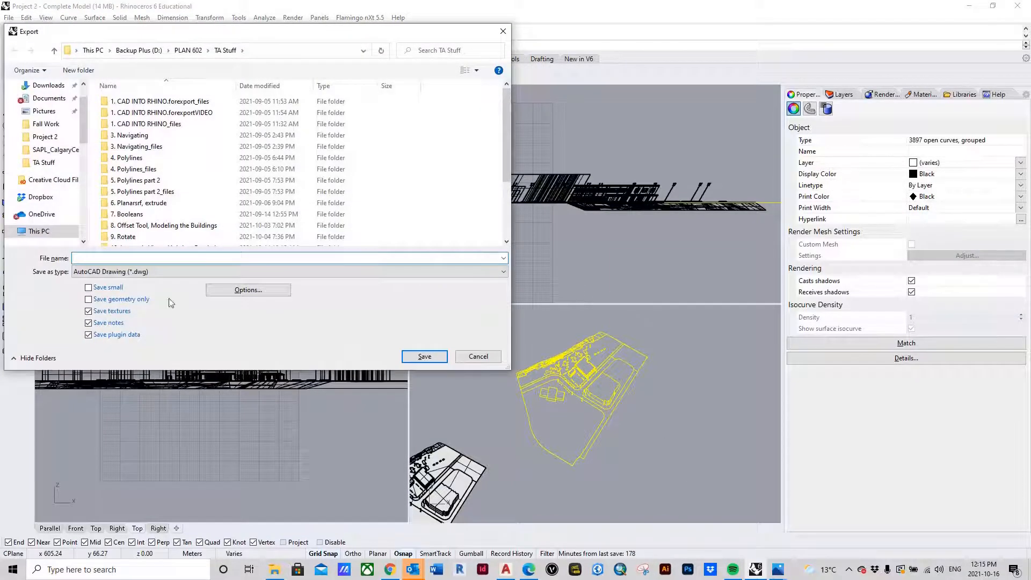
pyautogui.write('Plan Oblique')
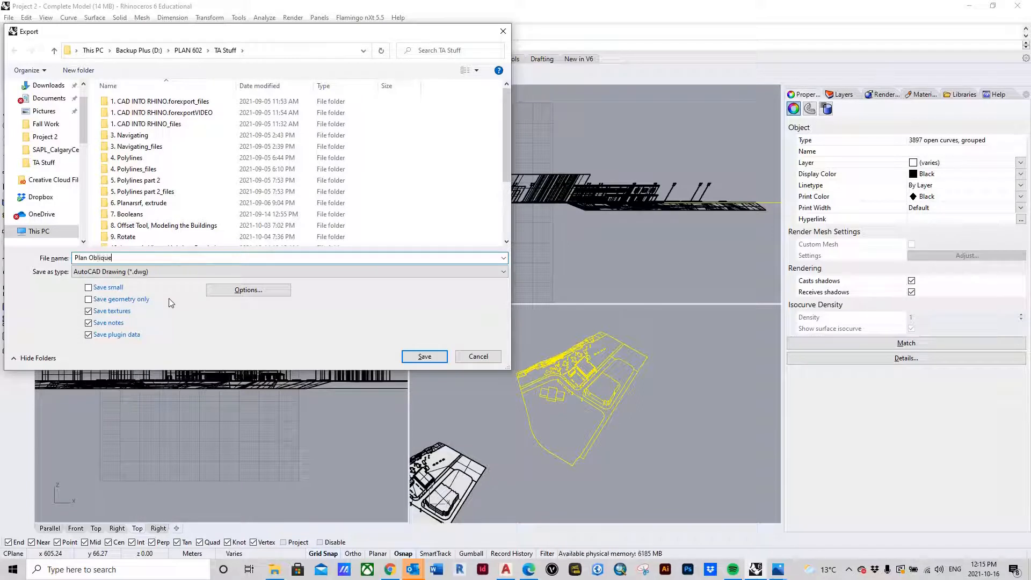
pyautogui.click(428, 357)
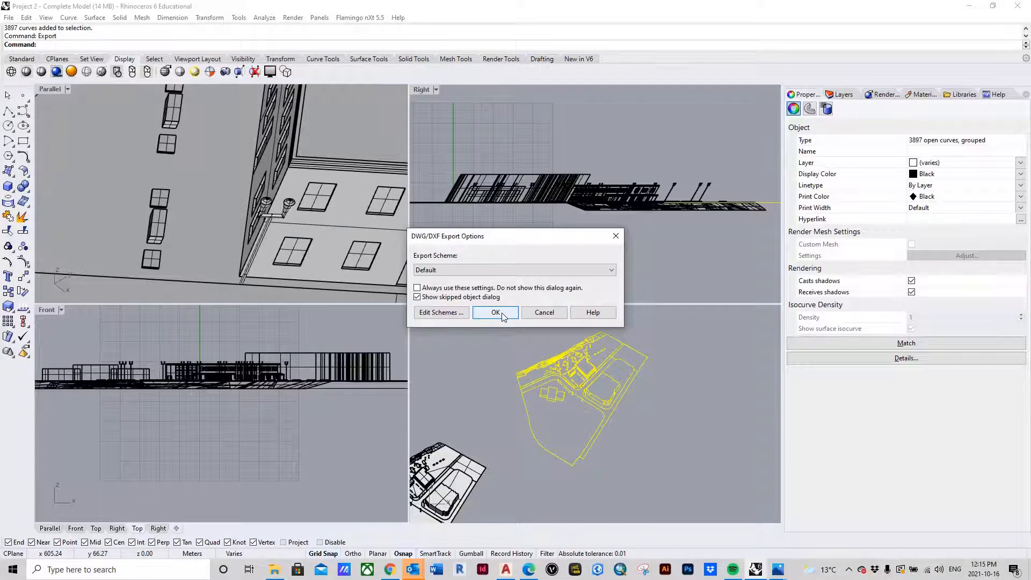
pyautogui.click(502, 313)
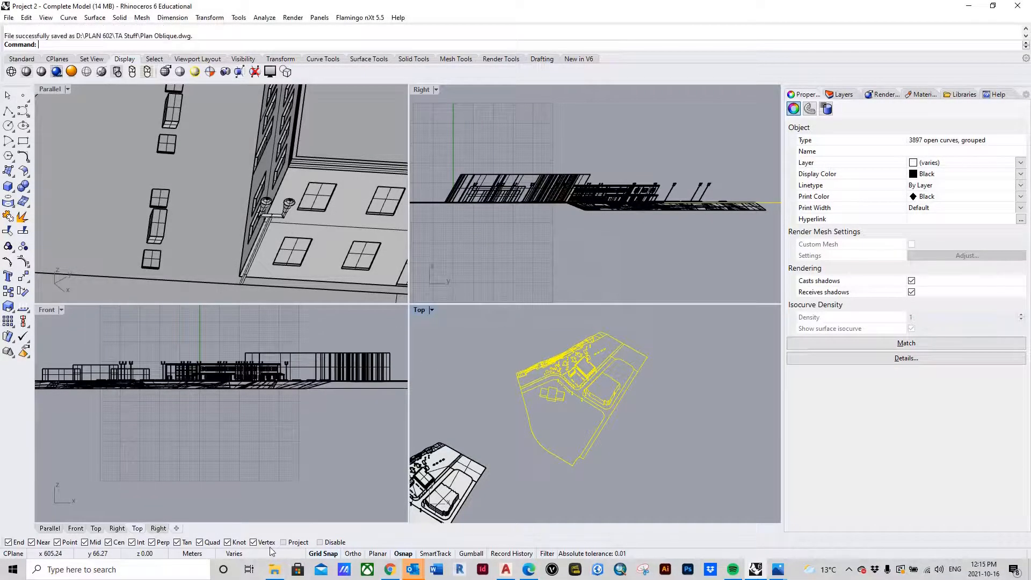
# - Open the exported Plan Oblique drawing from the TA Stuff folder in AutoCAD, accepting the foreign DWG file
pyautogui.click(274, 570)
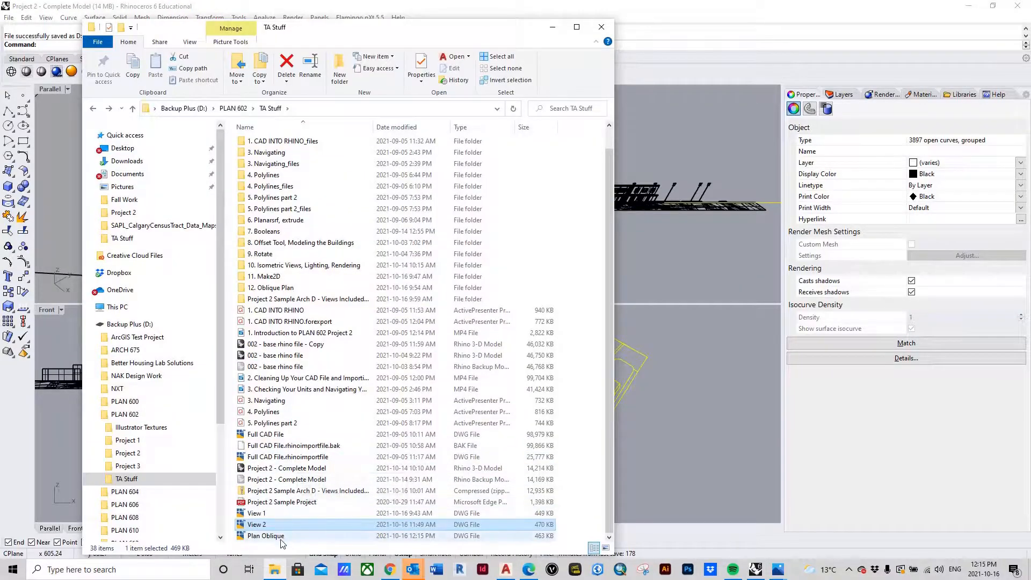
pyautogui.doubleClick(269, 536)
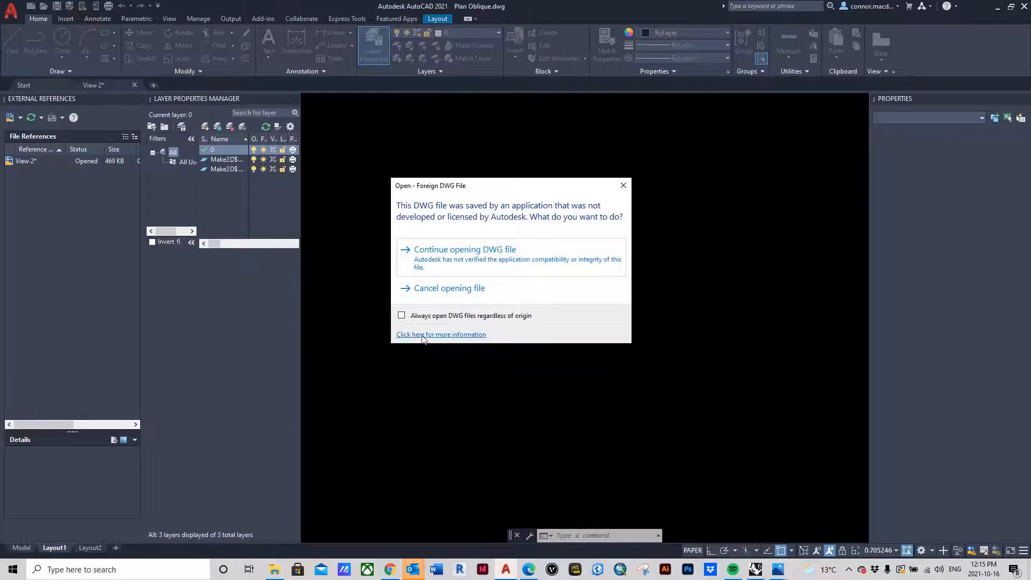
pyautogui.click(498, 253)
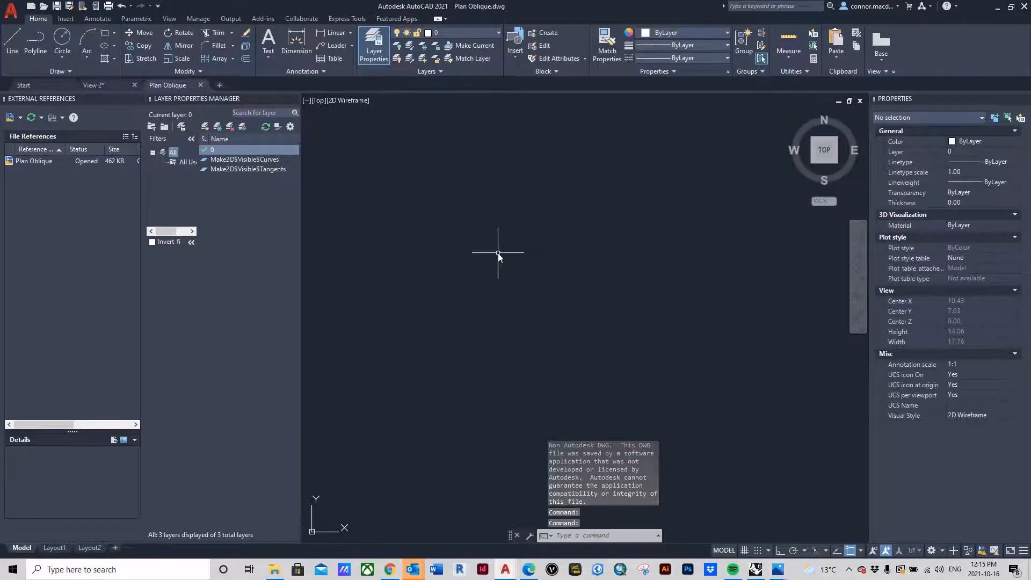
# - Locate the imported plan oblique linework in model space and examine the main building and its surroundings up close
pyautogui.scroll(-10, 498, 253)
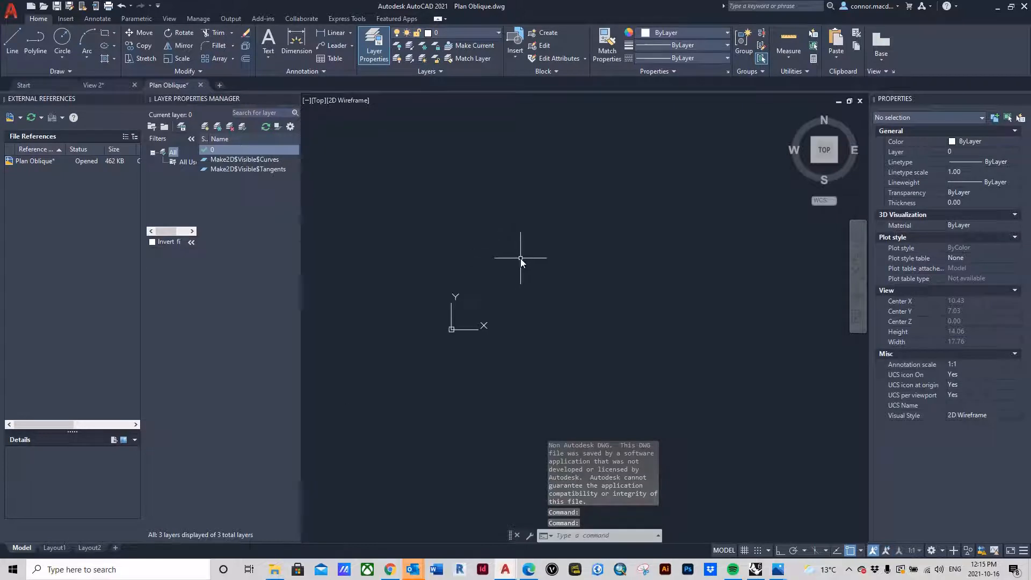
pyautogui.scroll(5, 468, 317)
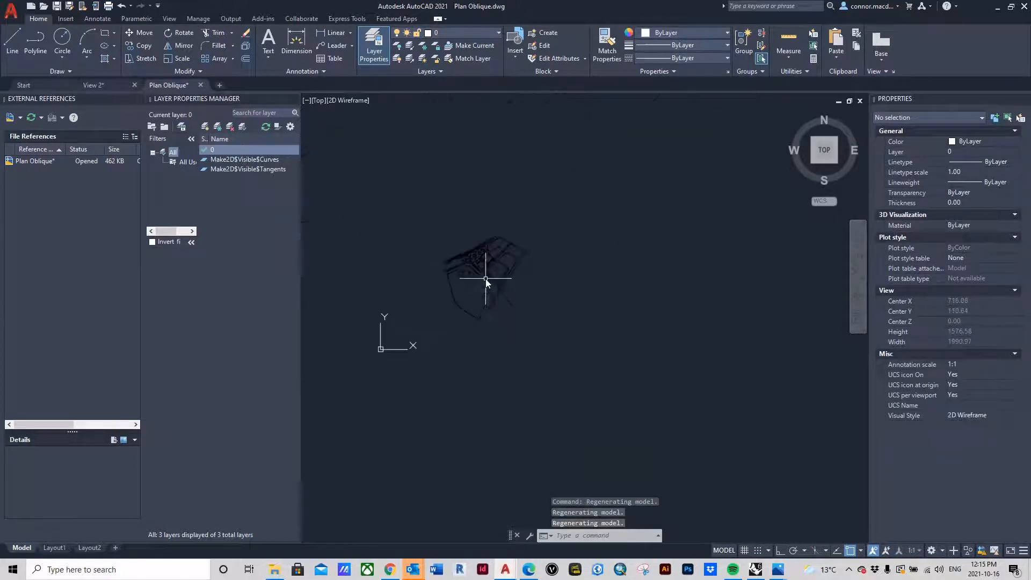
pyautogui.scroll(3, 499, 244)
pyautogui.scroll(-7, 498, 272)
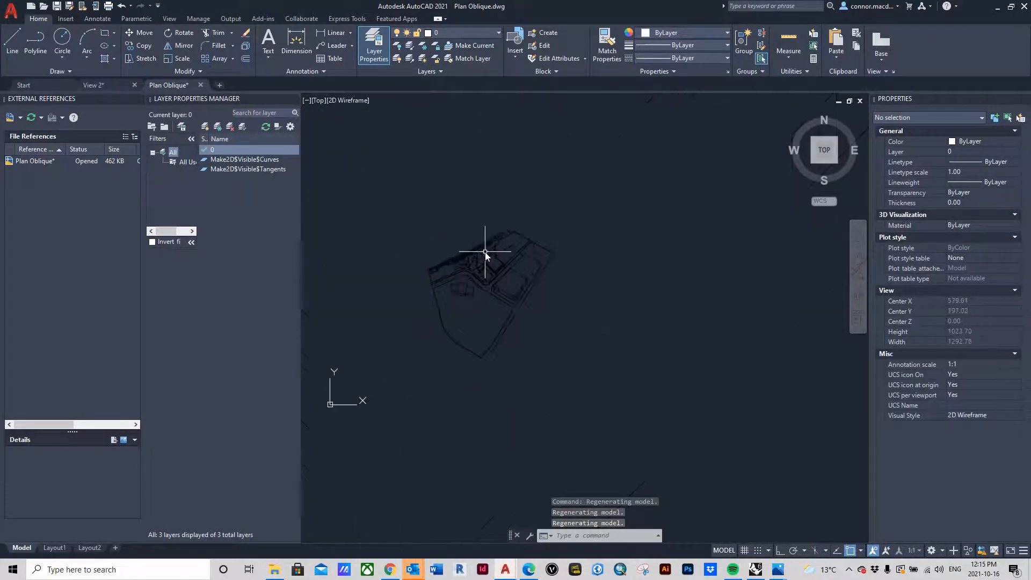
pyautogui.scroll(4, 486, 323)
pyautogui.scroll(7, 505, 306)
pyautogui.scroll(-3, 541, 269)
pyautogui.scroll(3, 495, 350)
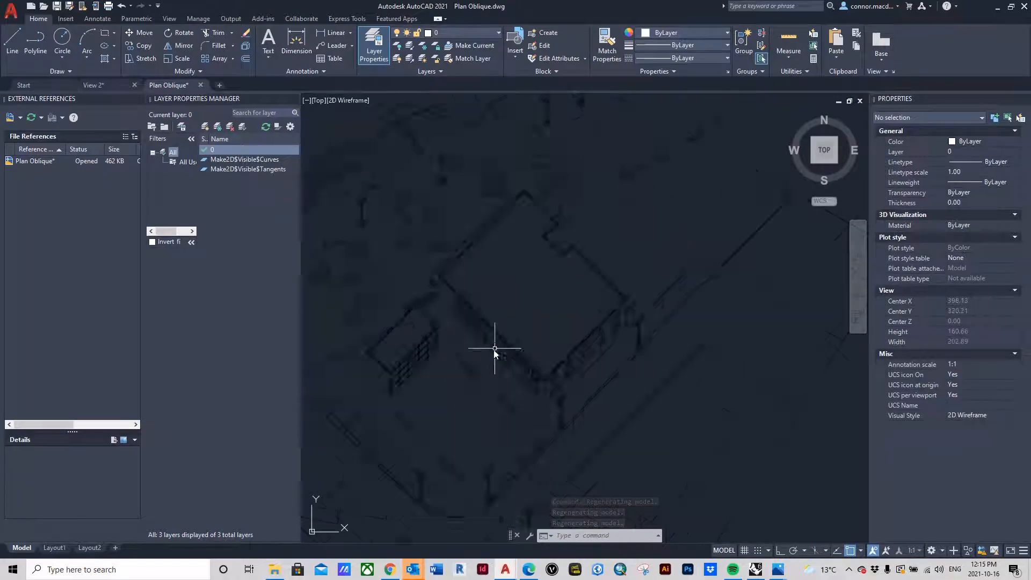
pyautogui.scroll(-4, 473, 224)
pyautogui.scroll(2, 494, 244)
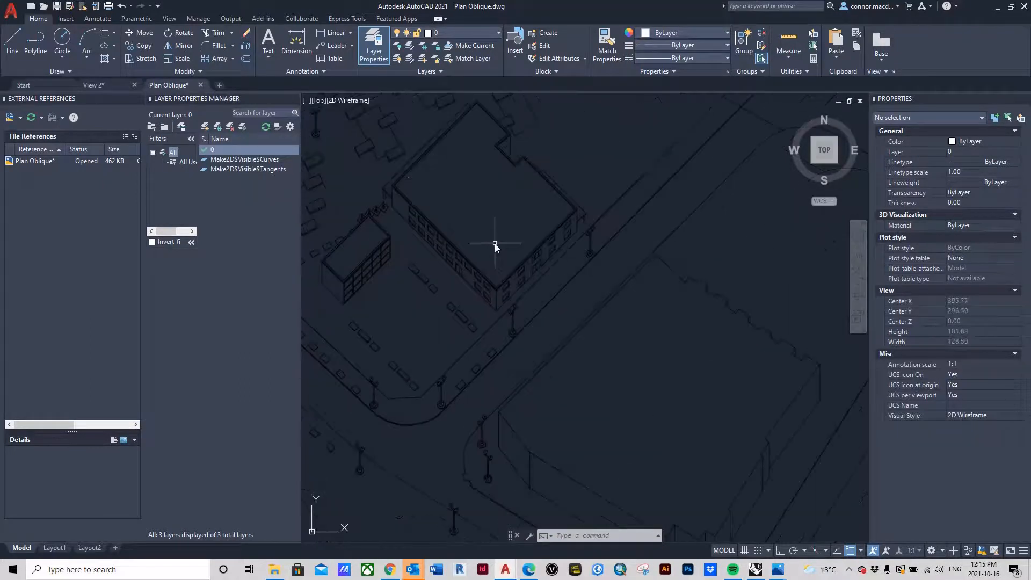
pyautogui.scroll(-4, 495, 243)
pyautogui.scroll(4, 502, 281)
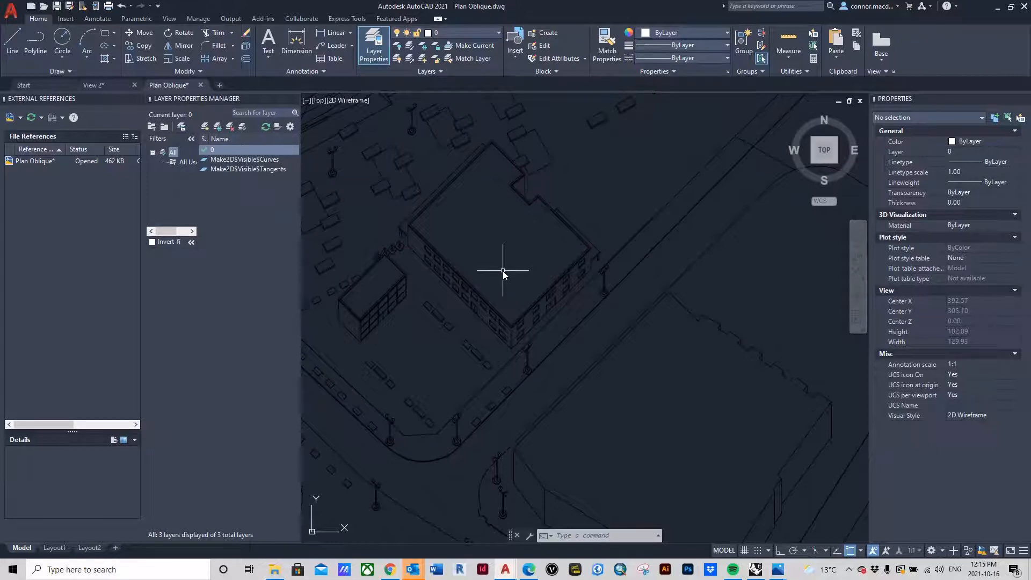
# - Switch back to Rhino, deselect the exported linework and view the main building's plan oblique in the Top viewport
pyautogui.click(756, 569)
pyautogui.click(641, 452)
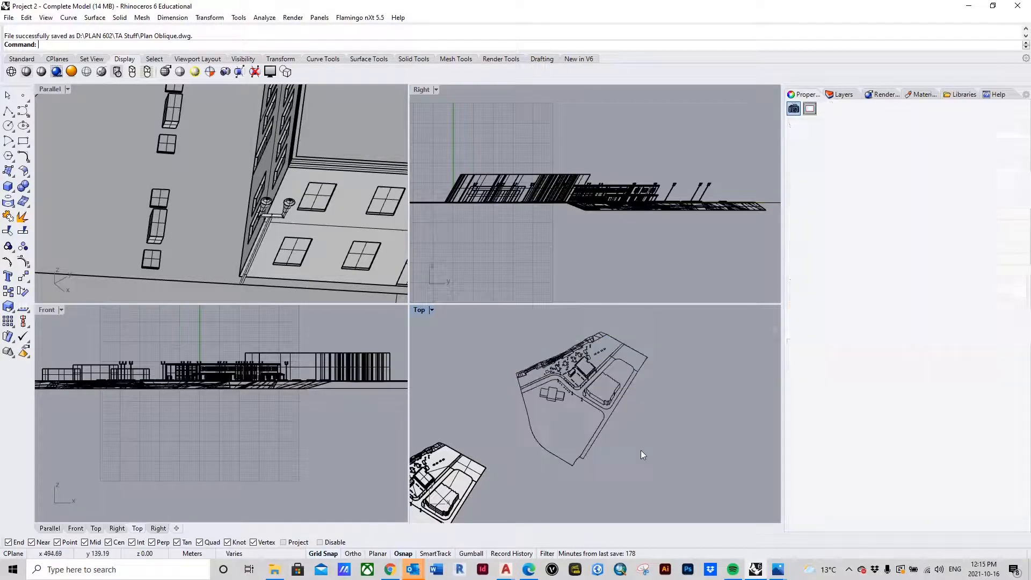
pyautogui.scroll(5, 585, 382)
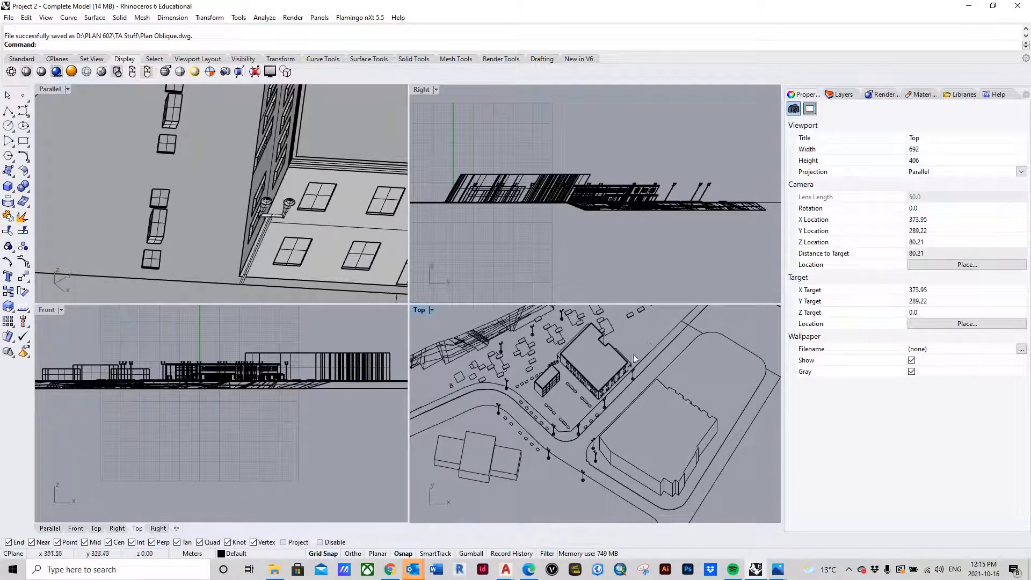